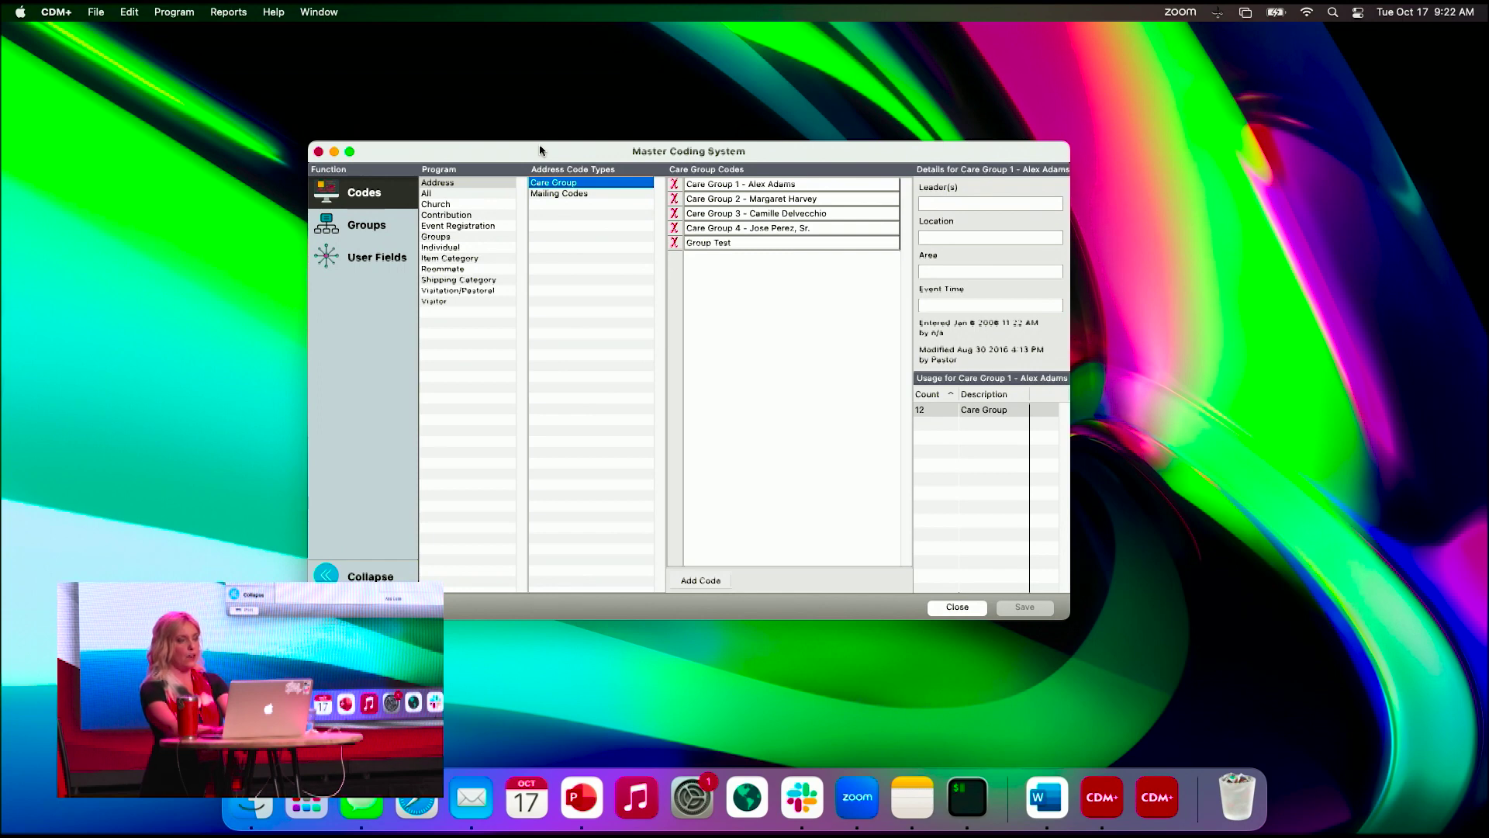
- Check the Mac's Accessibility Zoom settings, then close System Settings
left_click(682, 797)
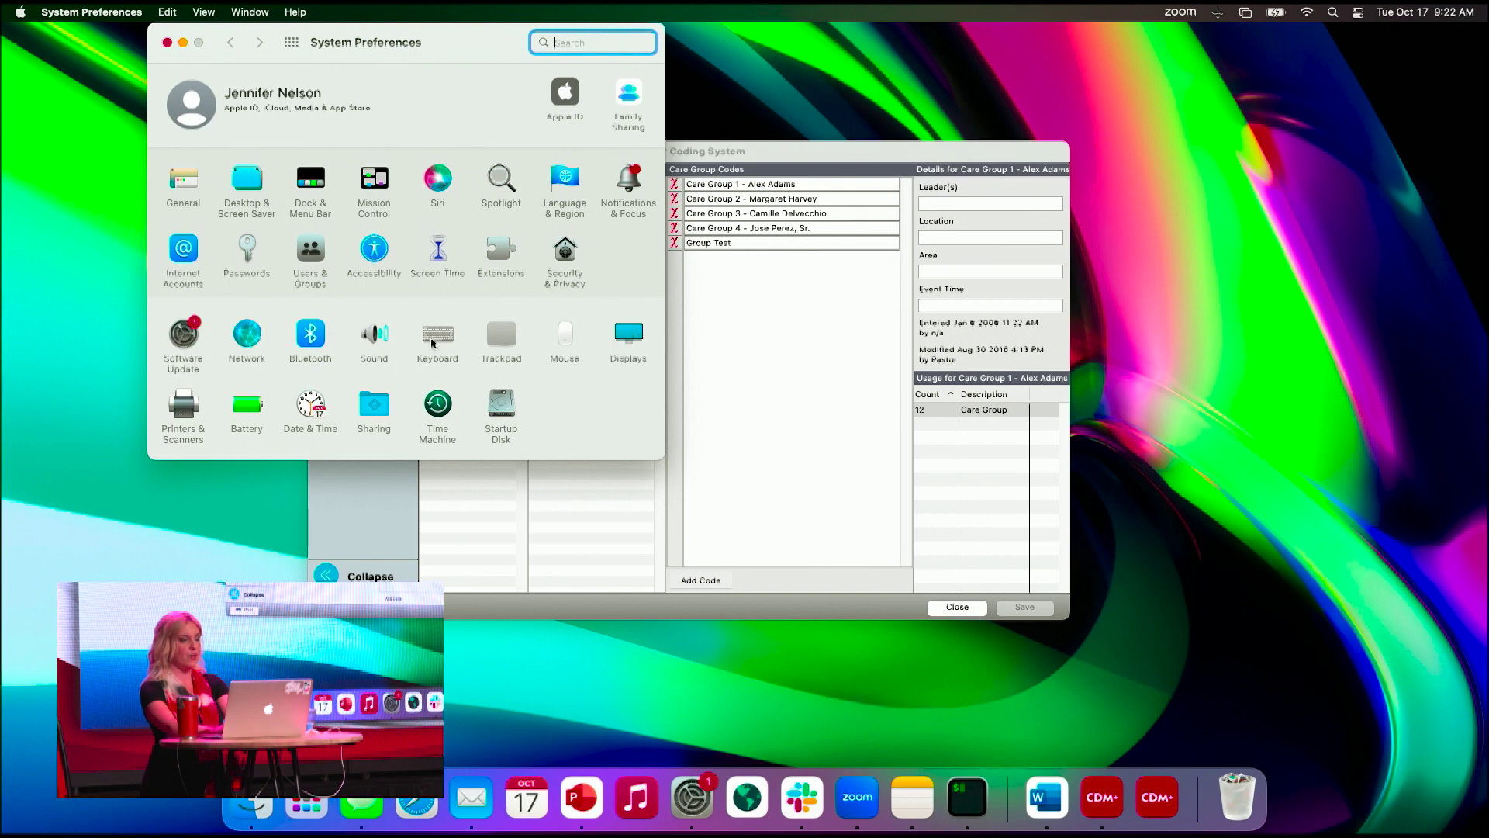
left_click(374, 248)
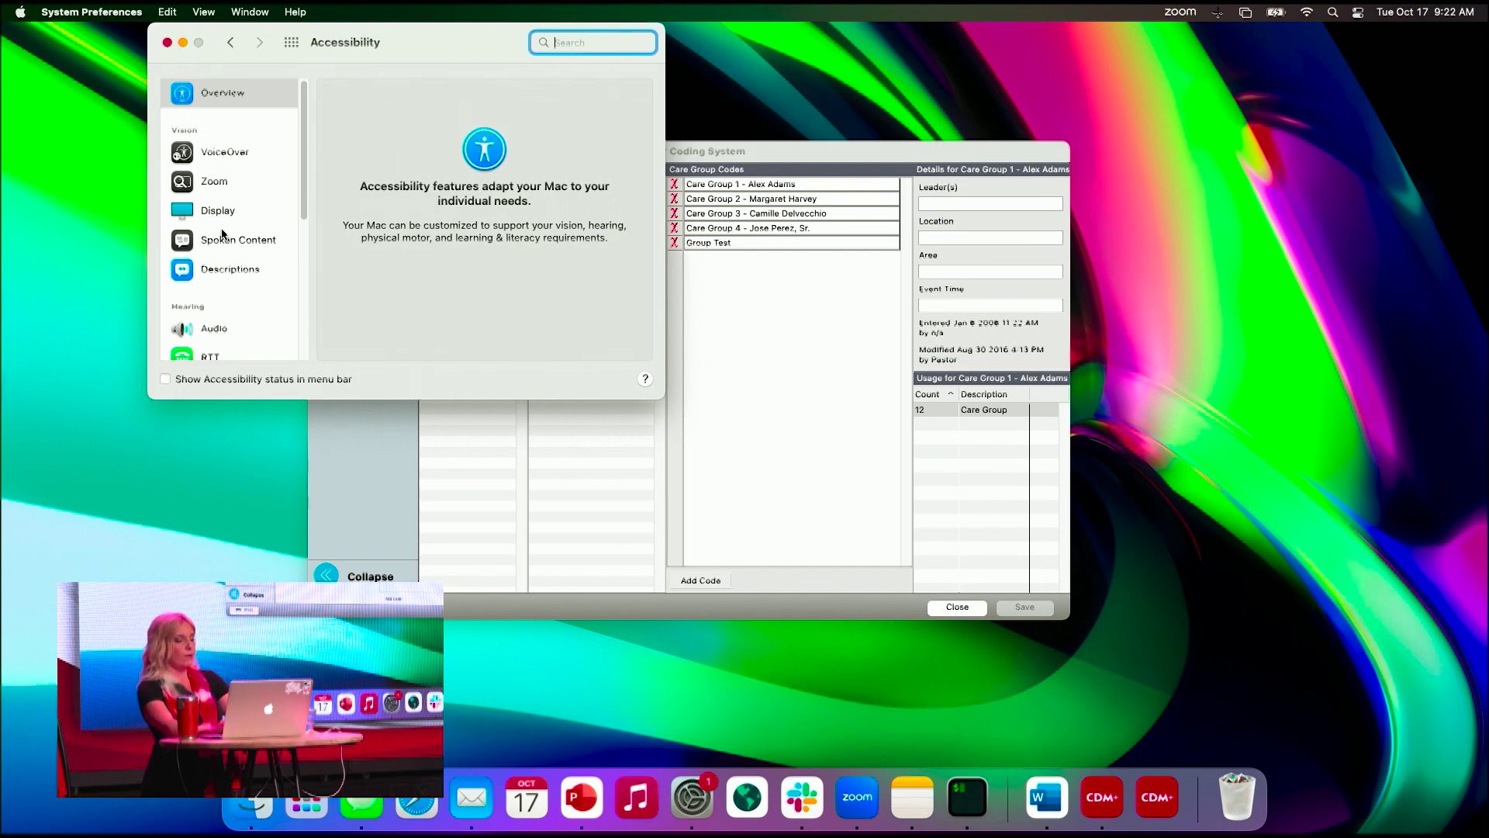
left_click(204, 181)
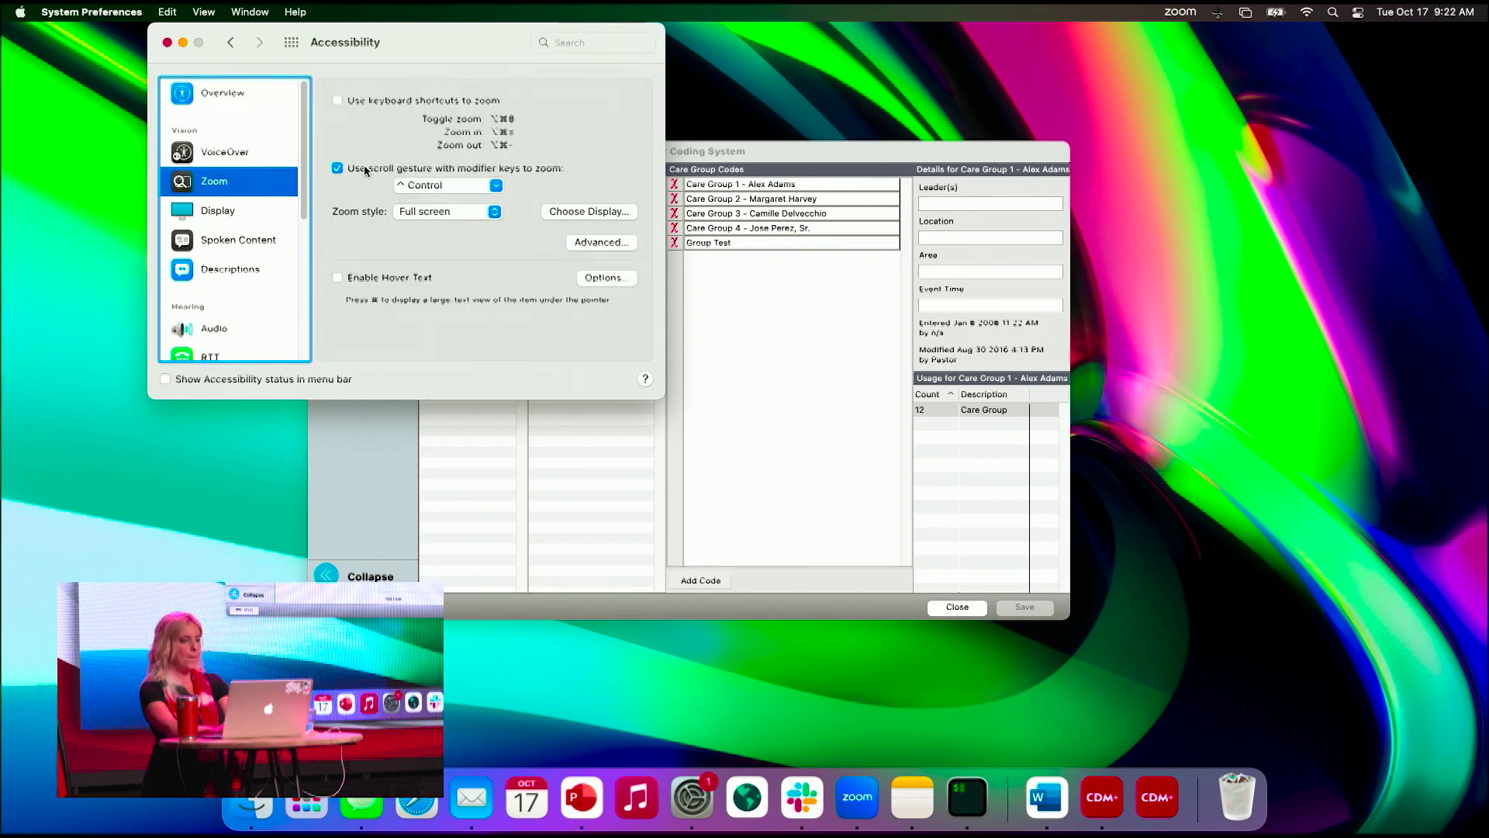
left_click(167, 43)
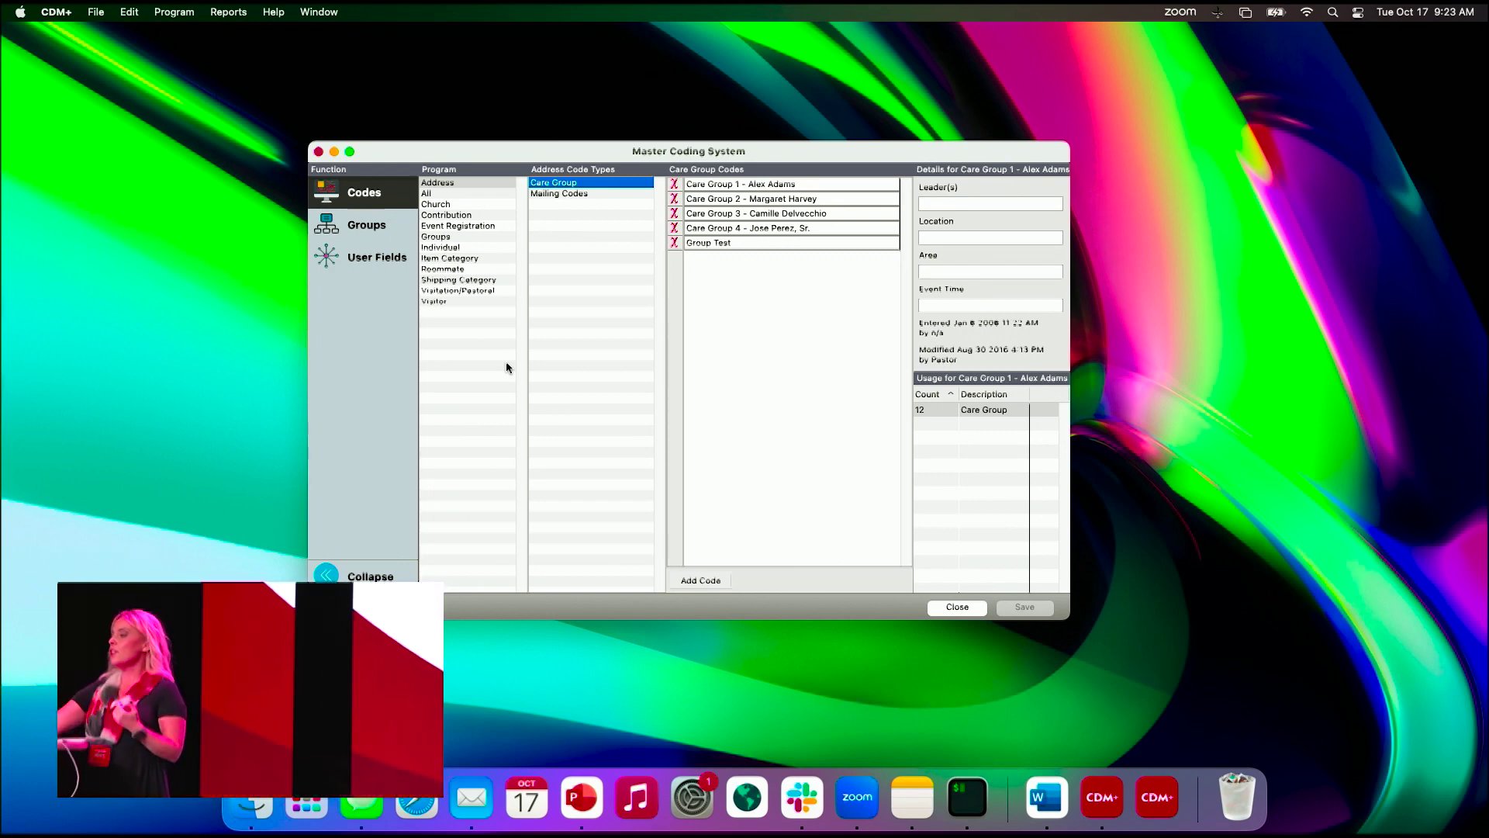
- Add a new 'Mission 2' church status code
left_click(451, 201)
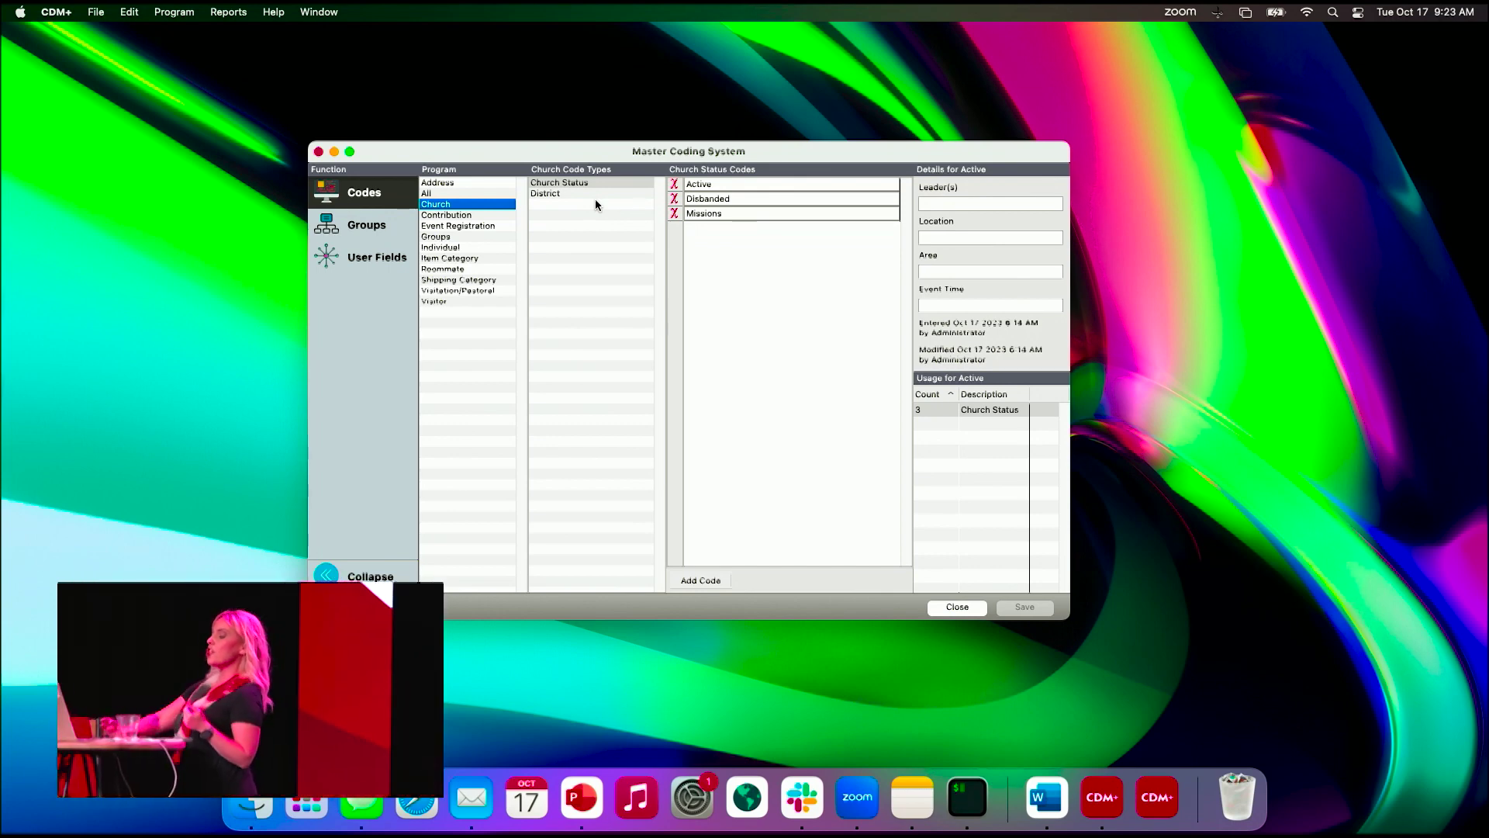
left_click(709, 581)
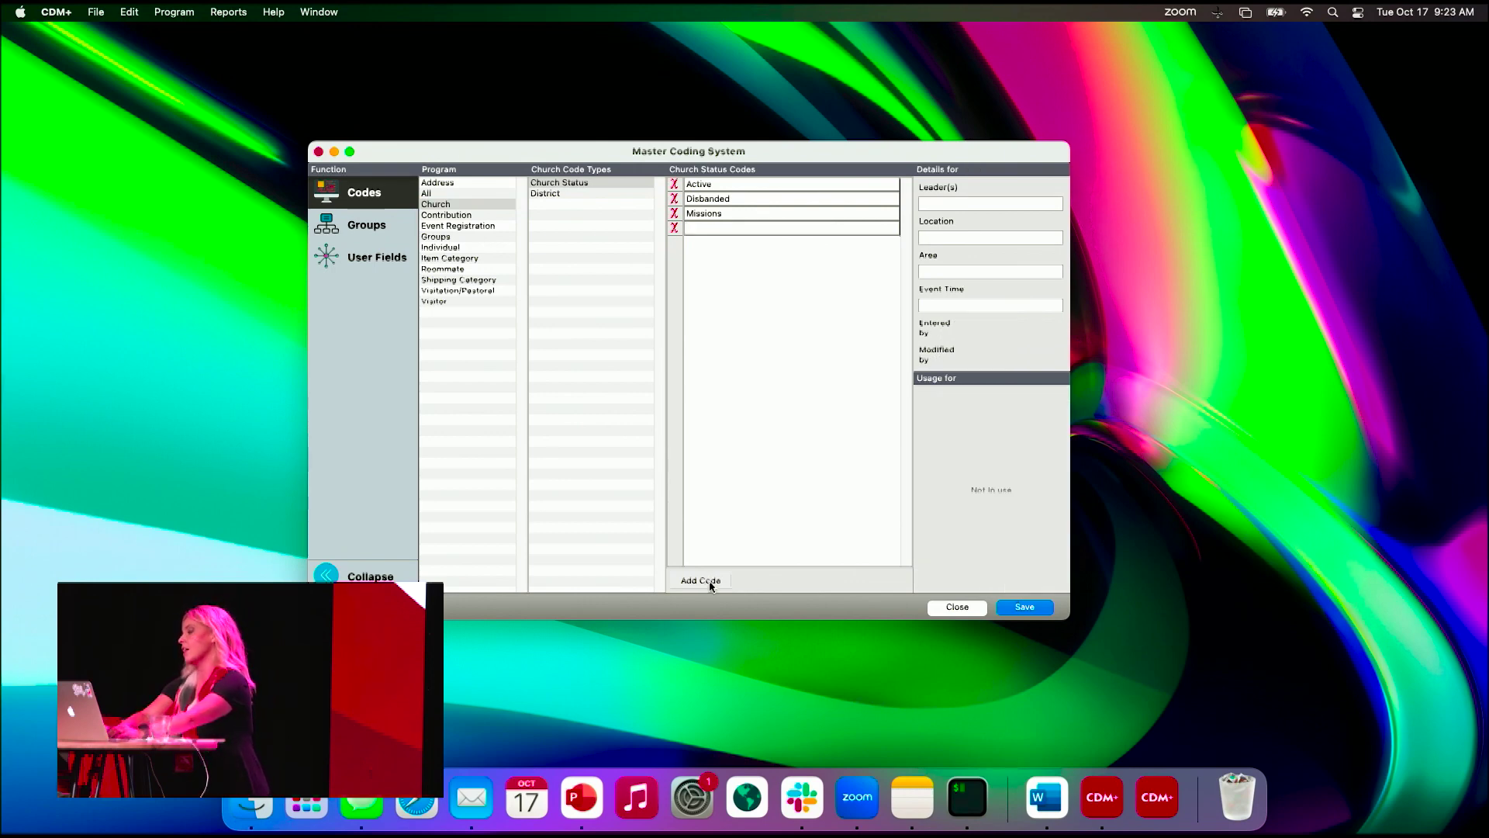
type("Mission 2")
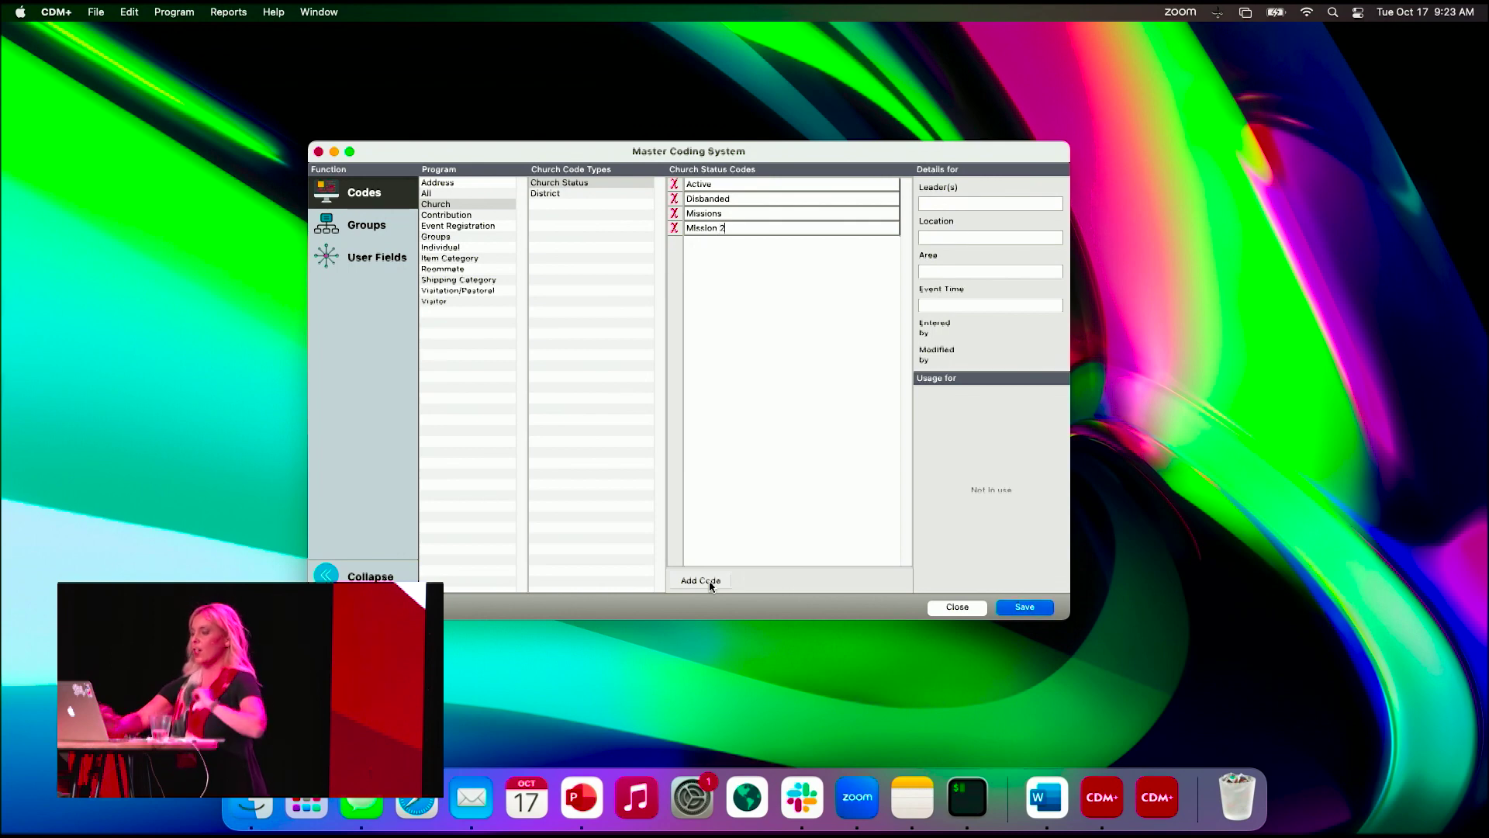
key("Return")
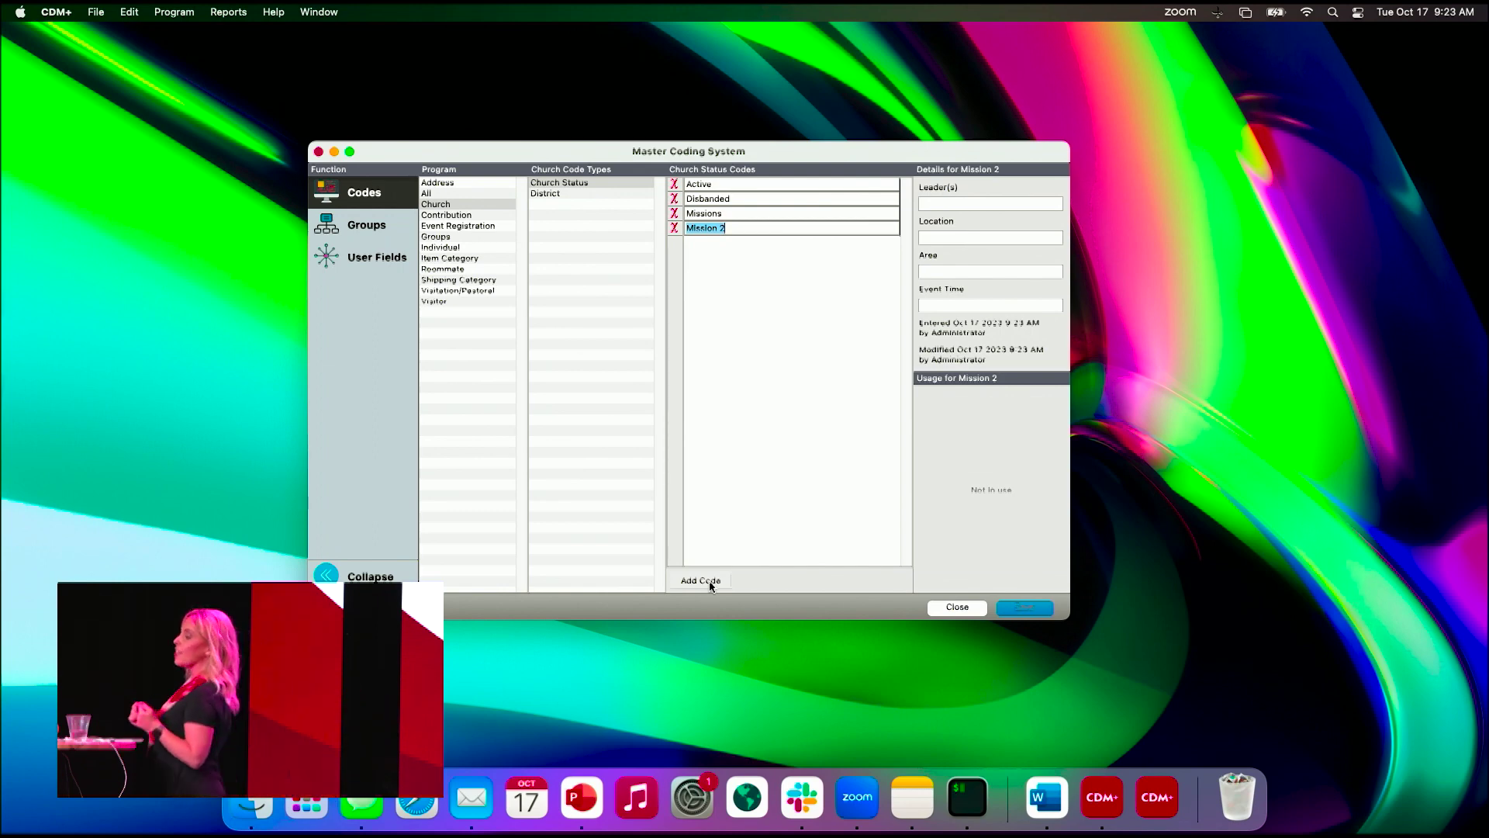
- Append a leader's name to the Akron district code and save it when switching to Individual codes
left_click(550, 193)
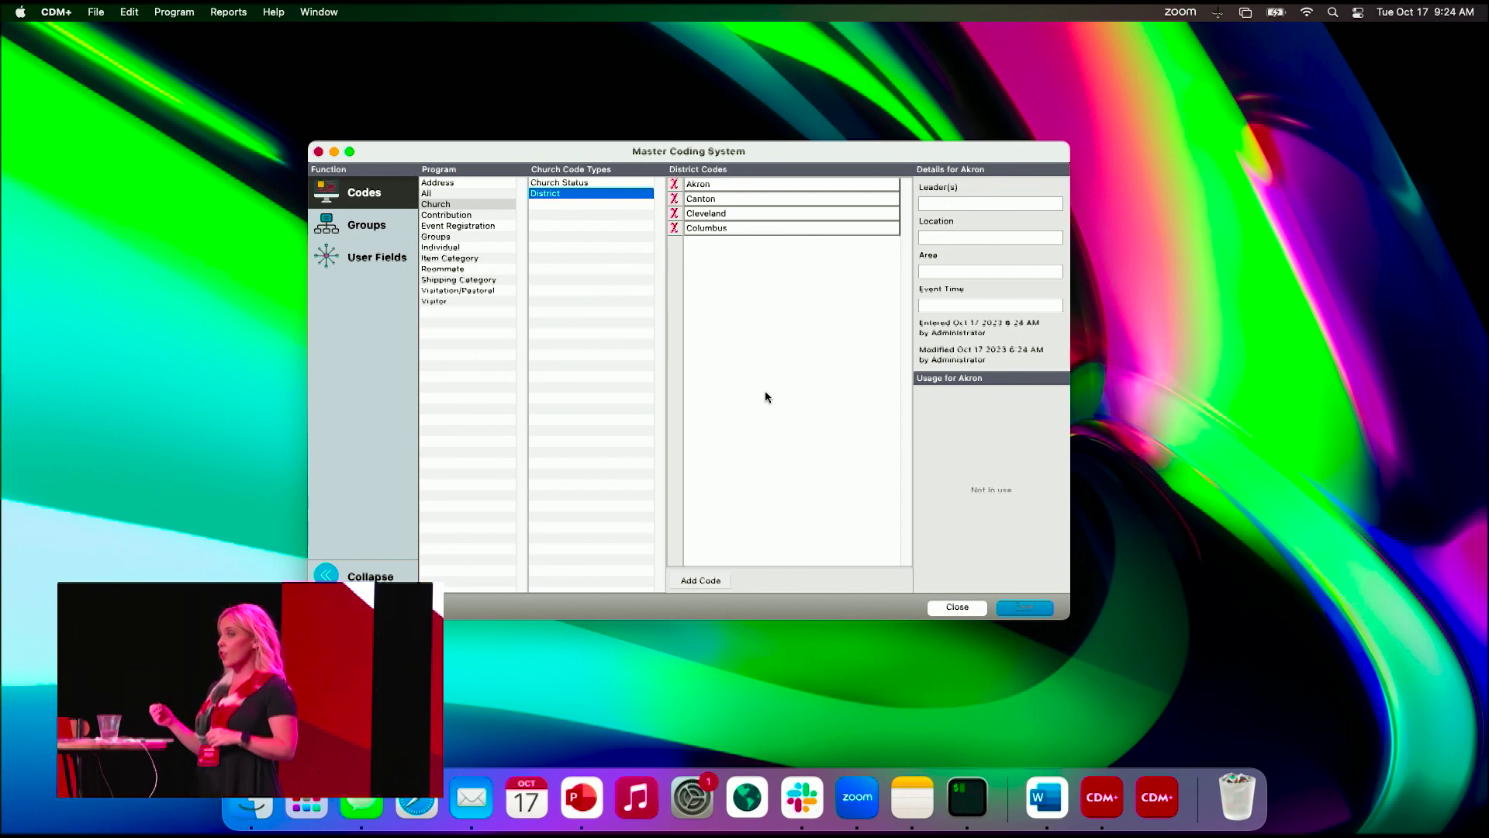
left_click(742, 183)
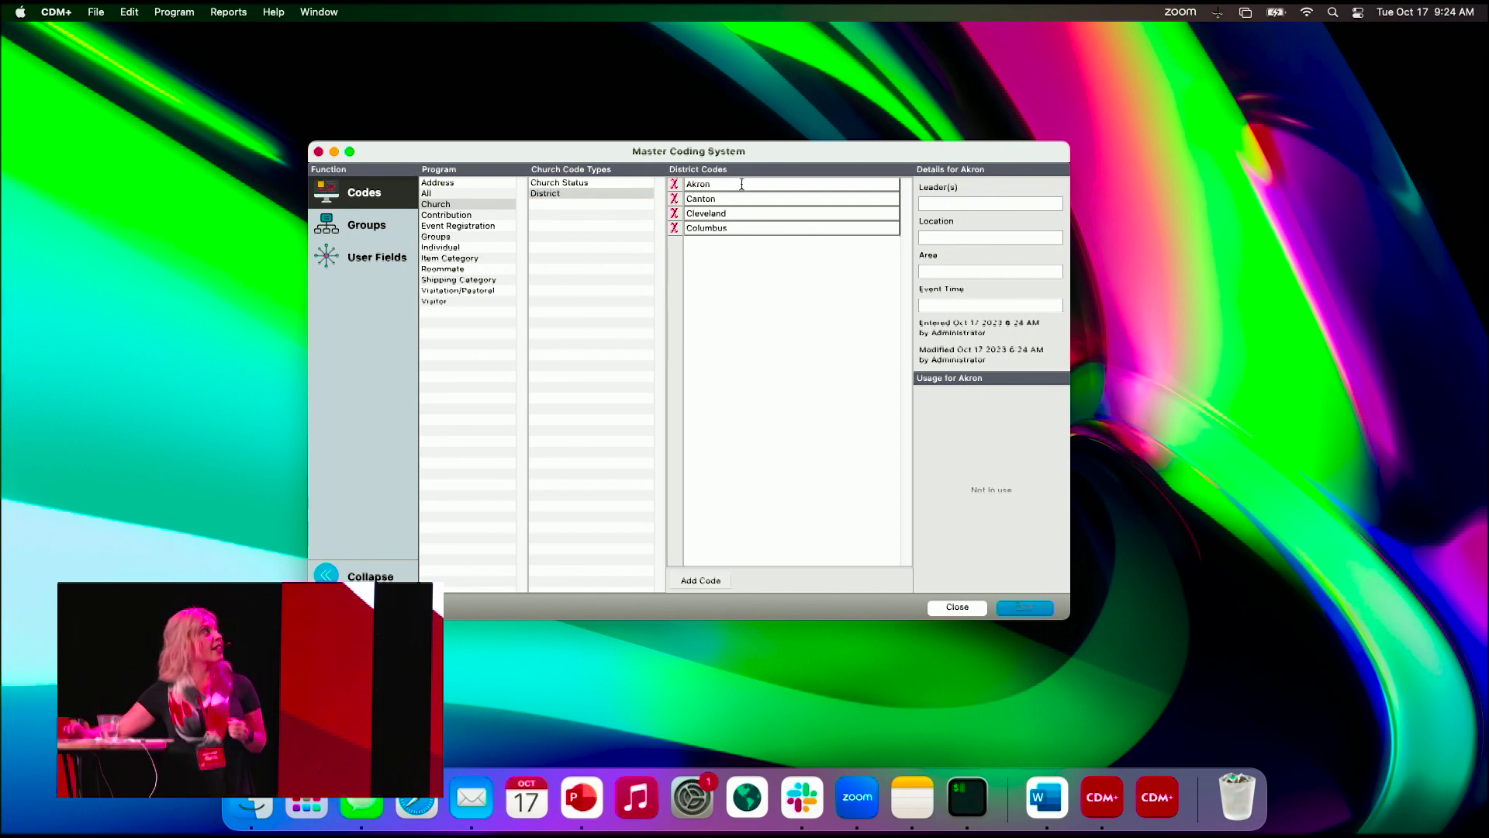
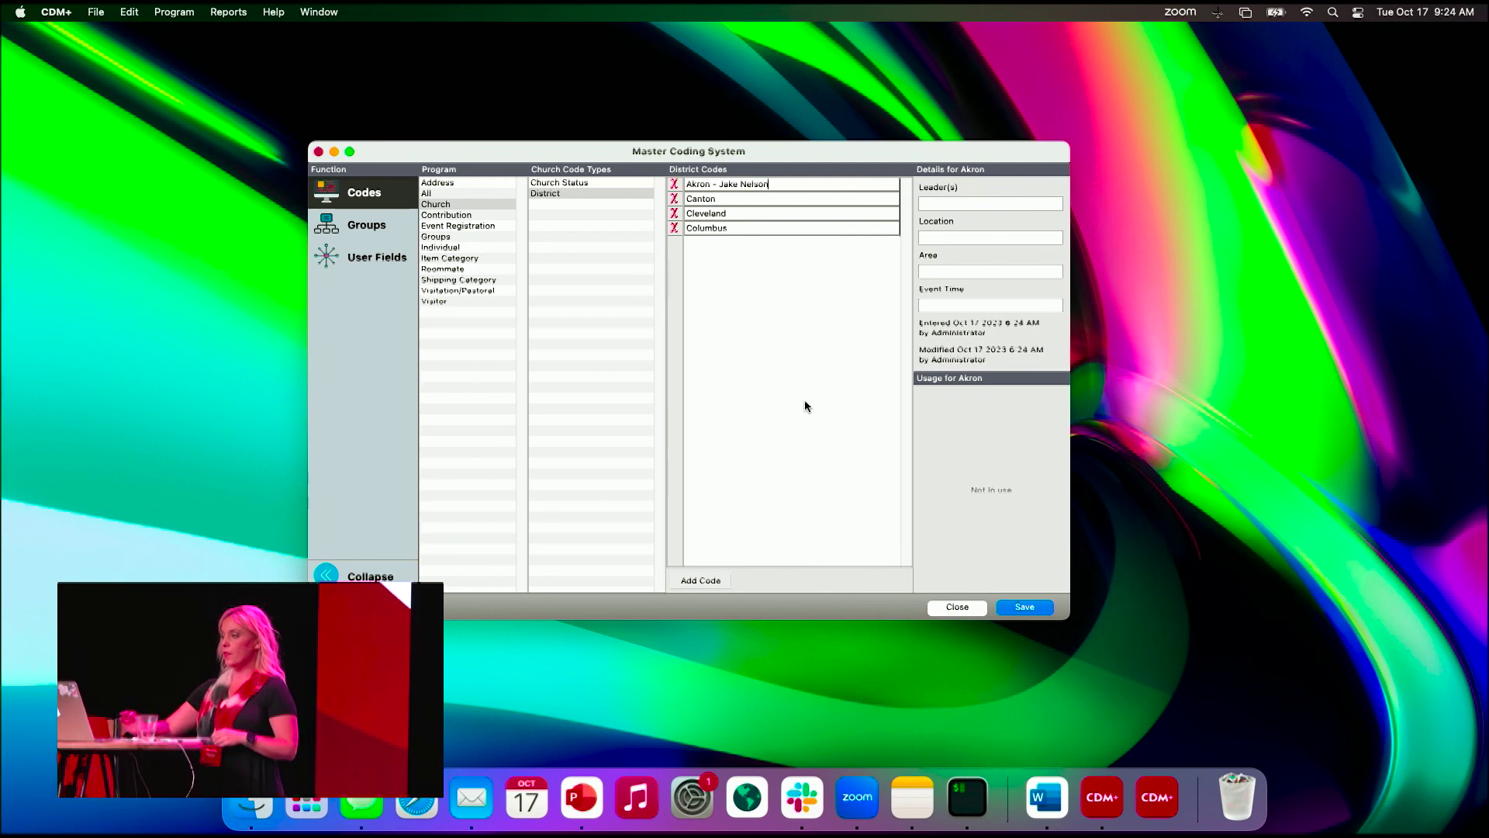
left_click(434, 247)
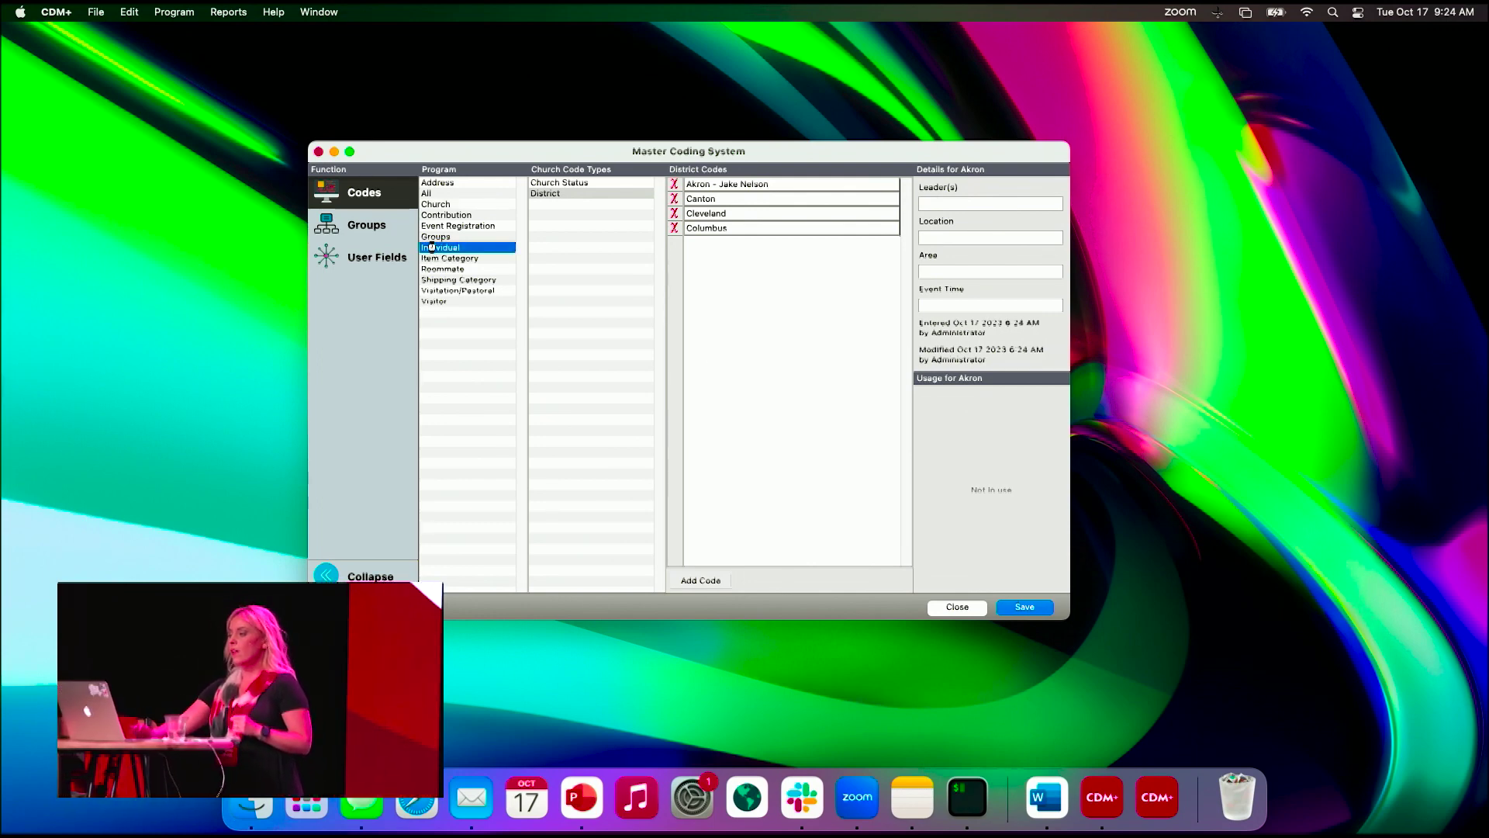
left_click(811, 397)
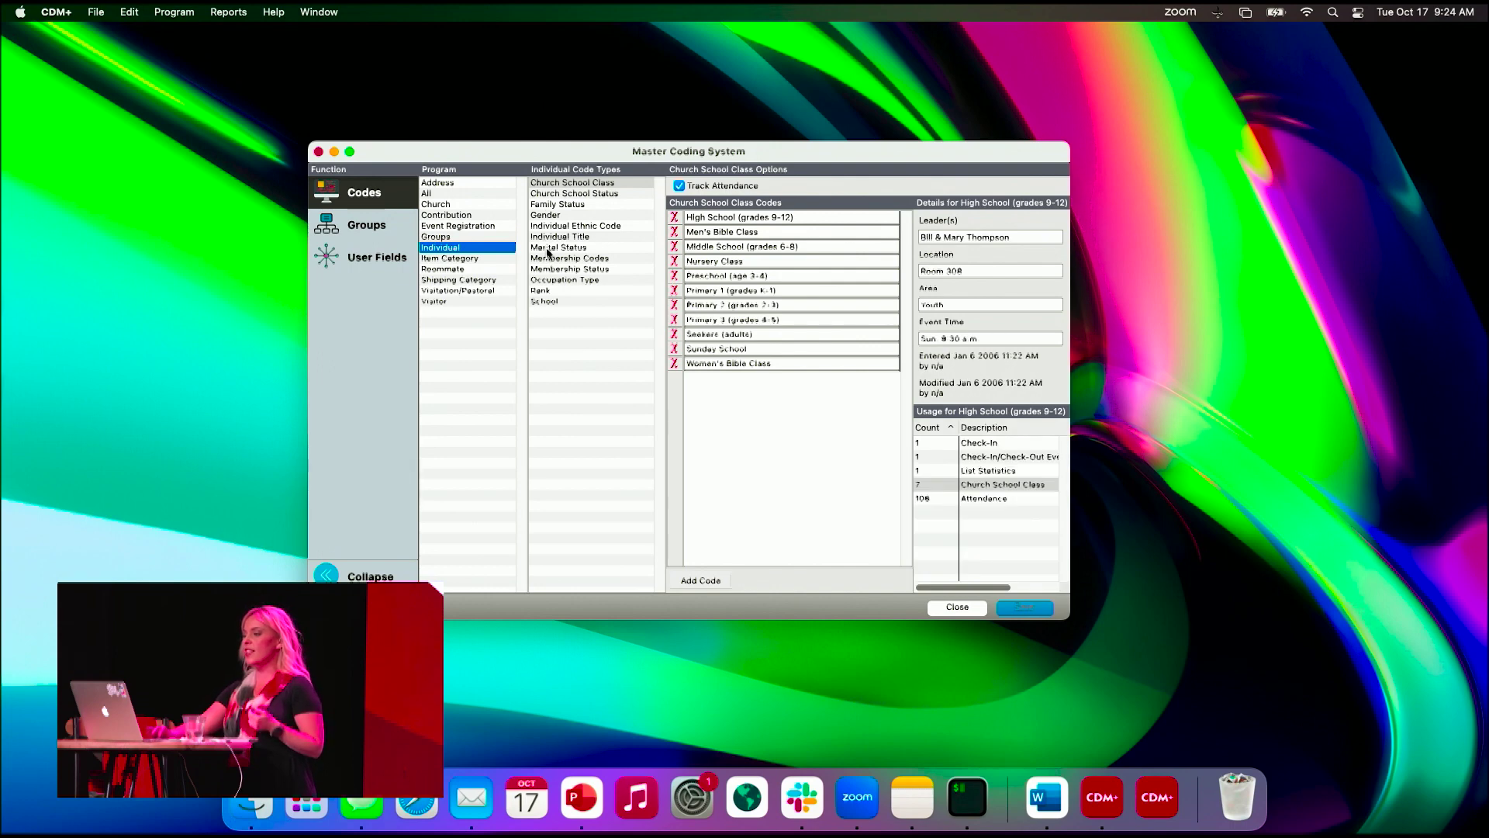
- Browse the individual Rank and Gender codes and the Item Category codes, then bring up Groups
left_click(554, 292)
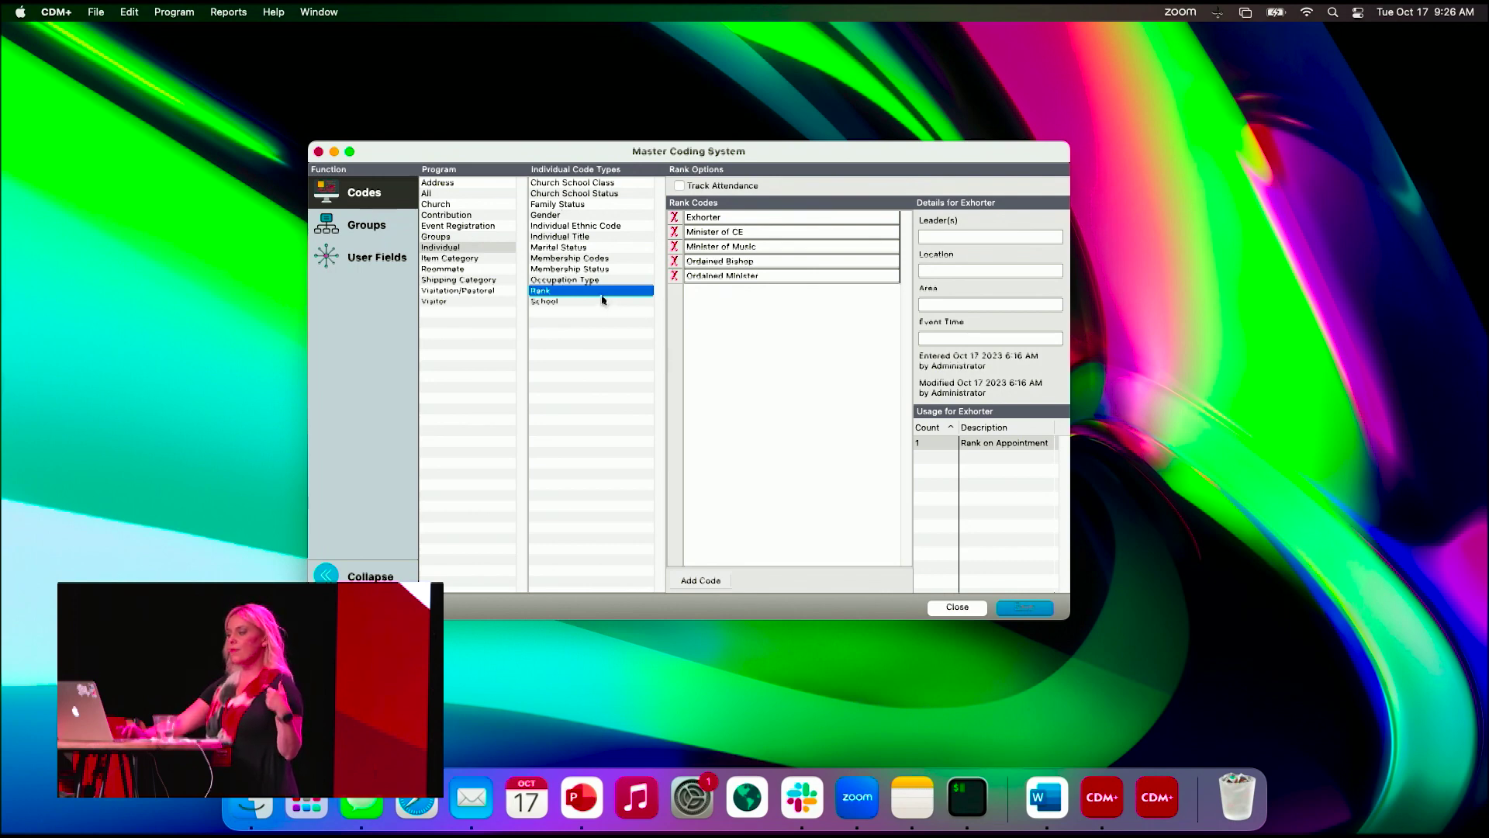
left_click(548, 215)
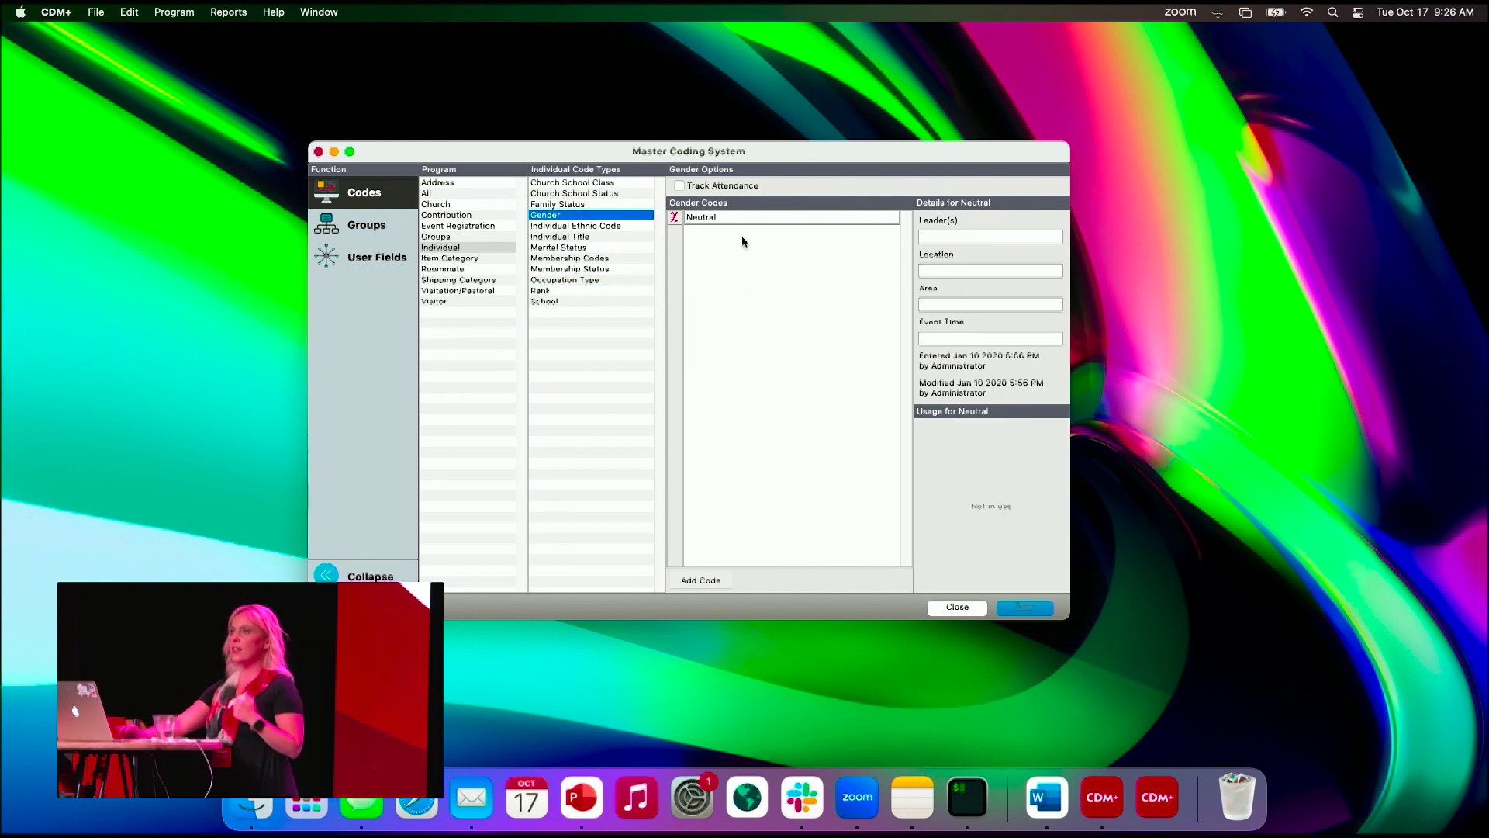
left_click(442, 260)
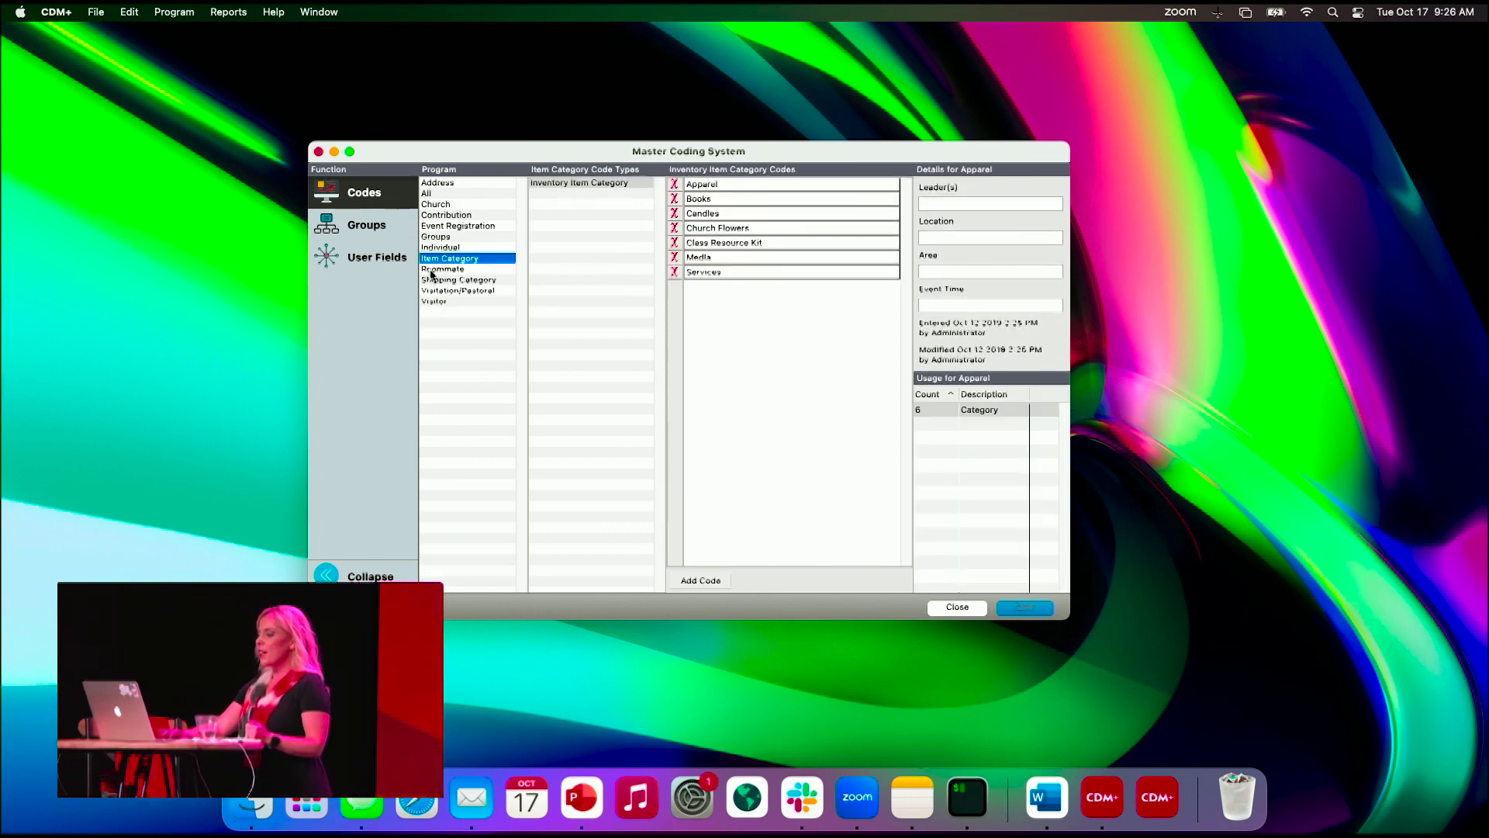
left_click(373, 224)
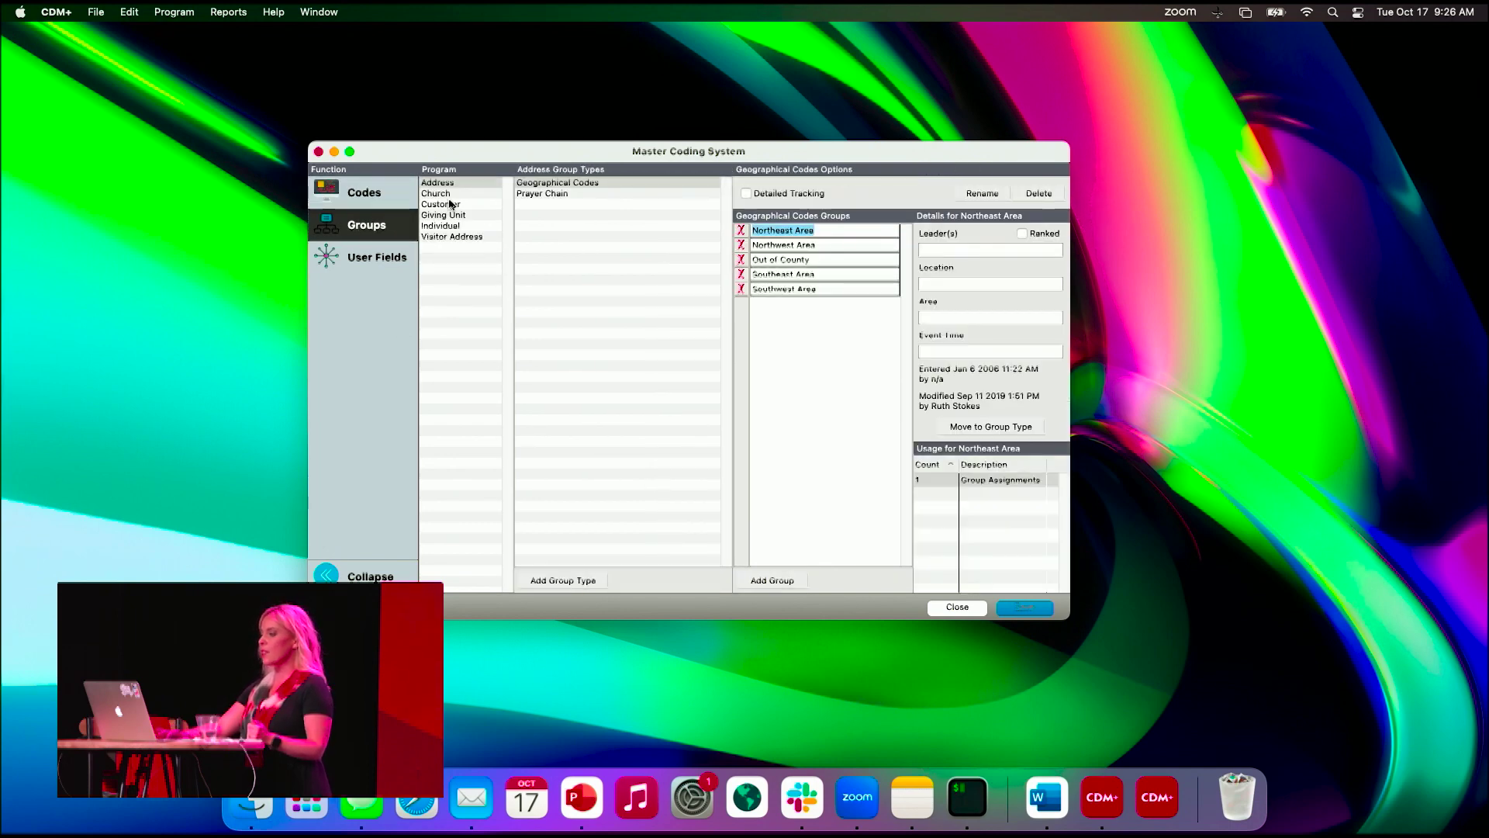
- Show the Rosters groups under the Individual group types for Church
left_click(450, 195)
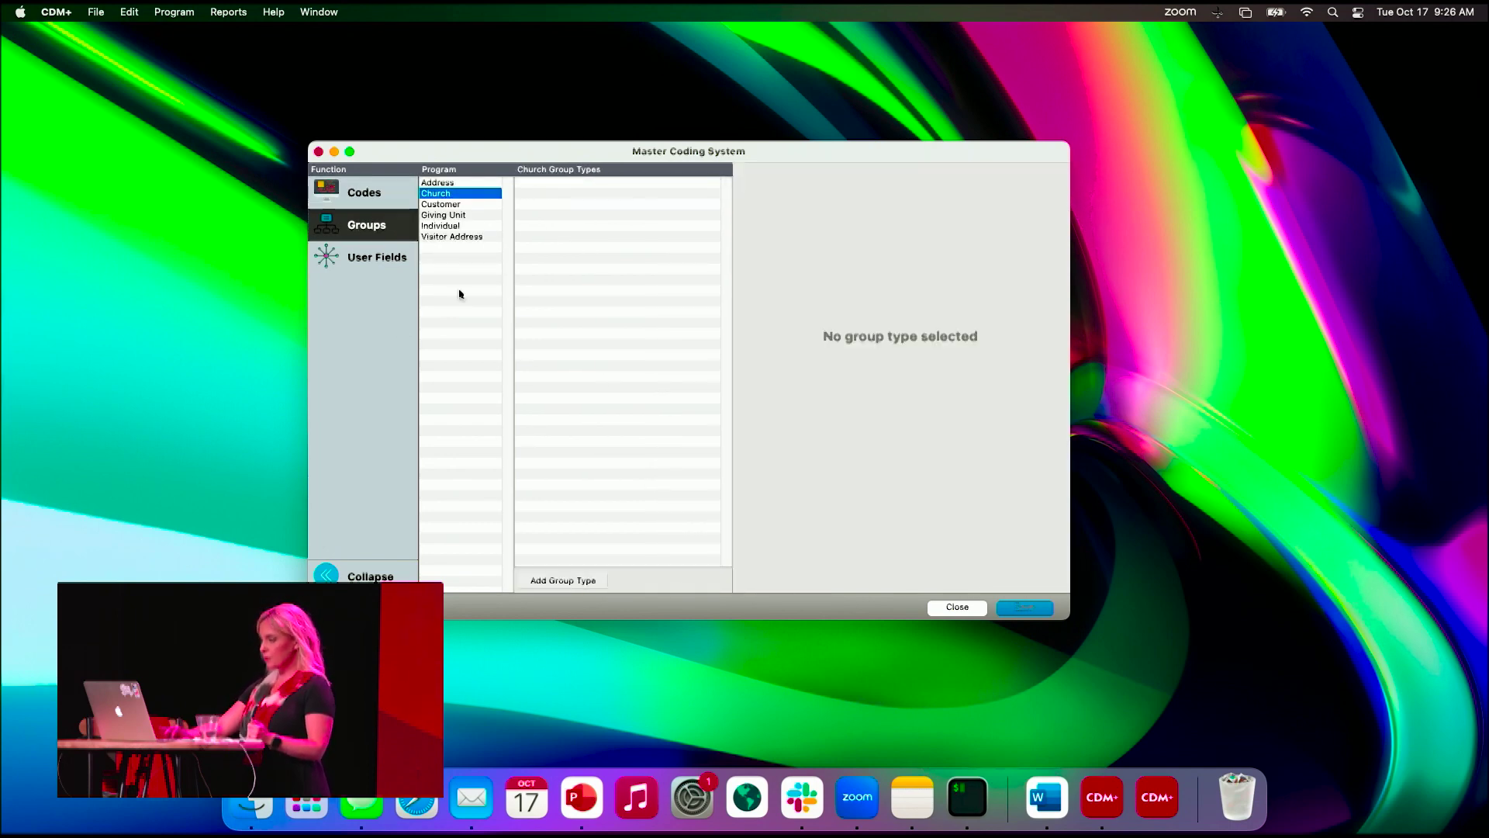
left_click(447, 226)
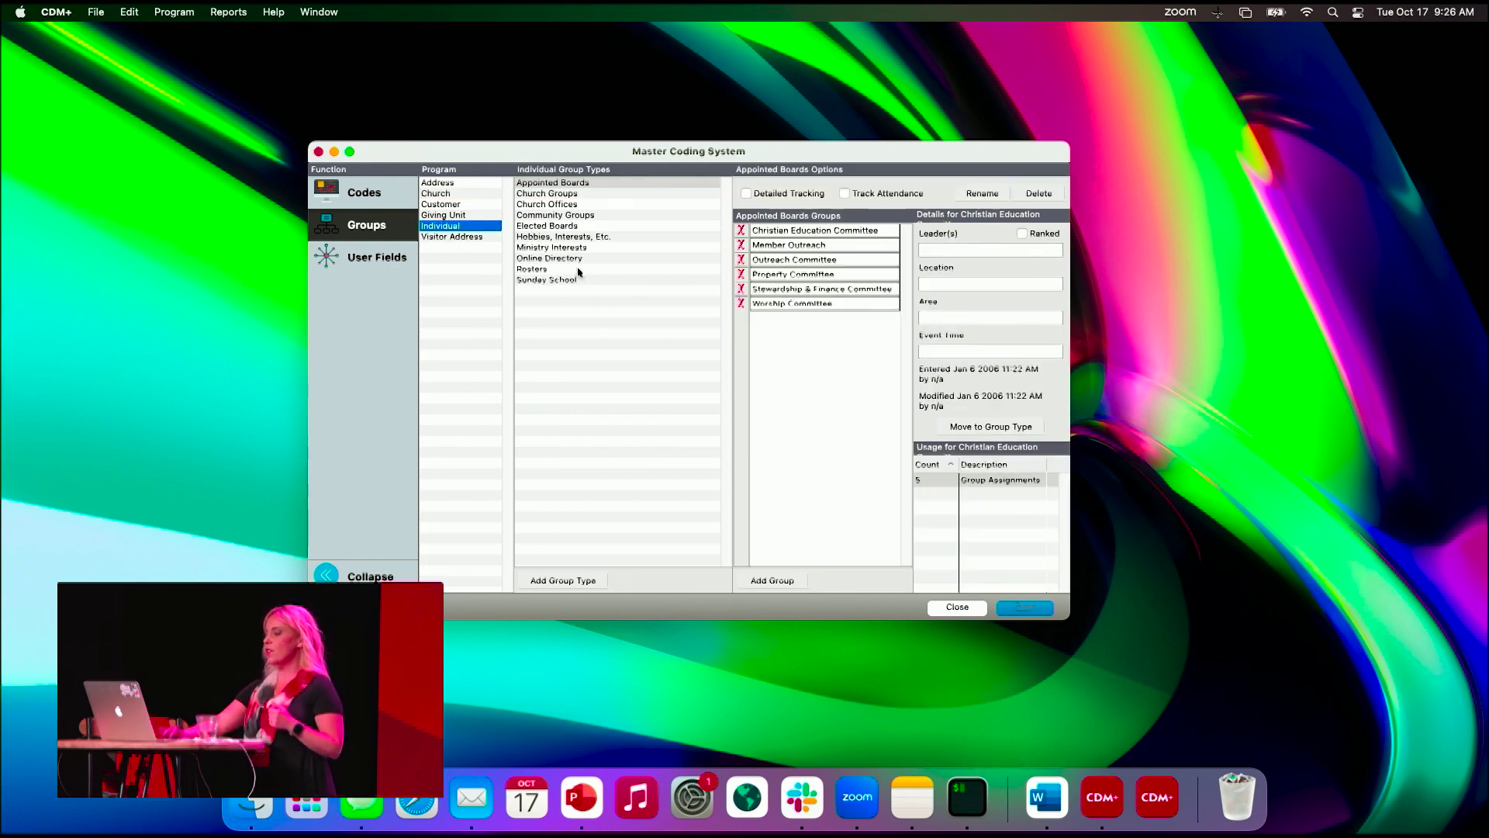
left_click(564, 270)
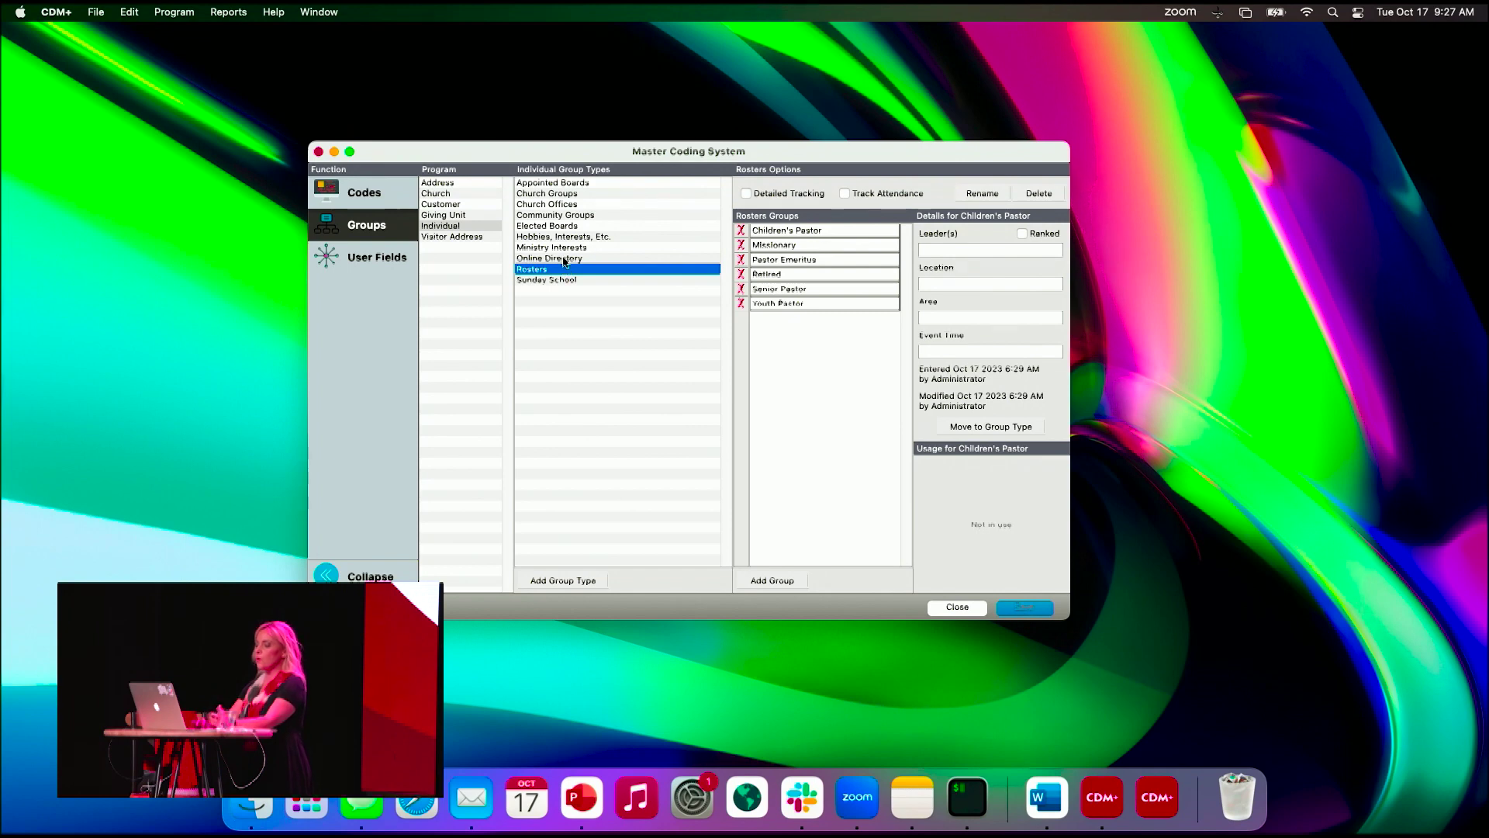
- Add an empty group to Rosters, then discard the unsaved Rosters changes when moving to User Fields
left_click(983, 194)
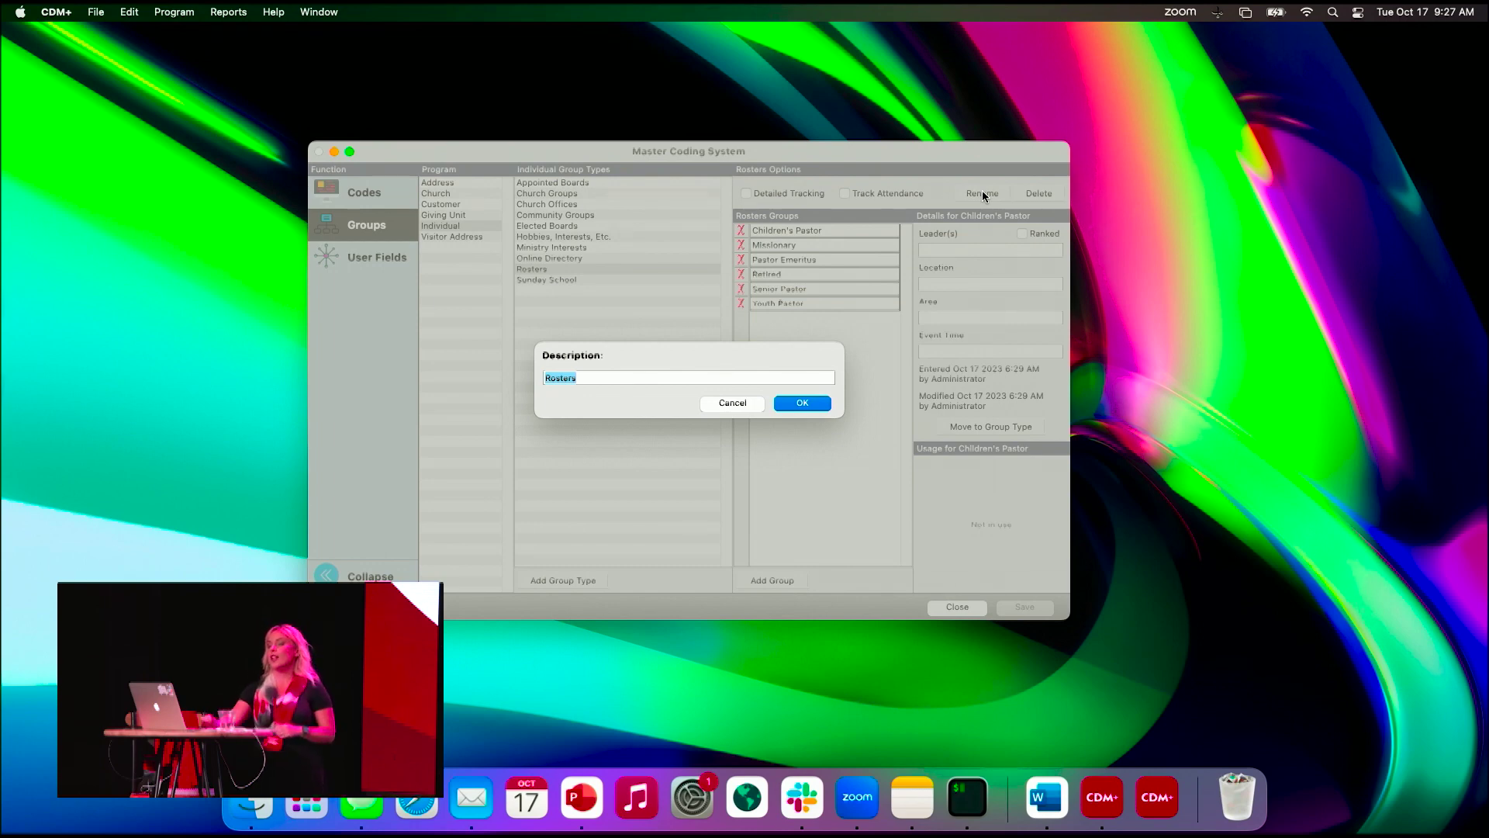
left_click(725, 404)
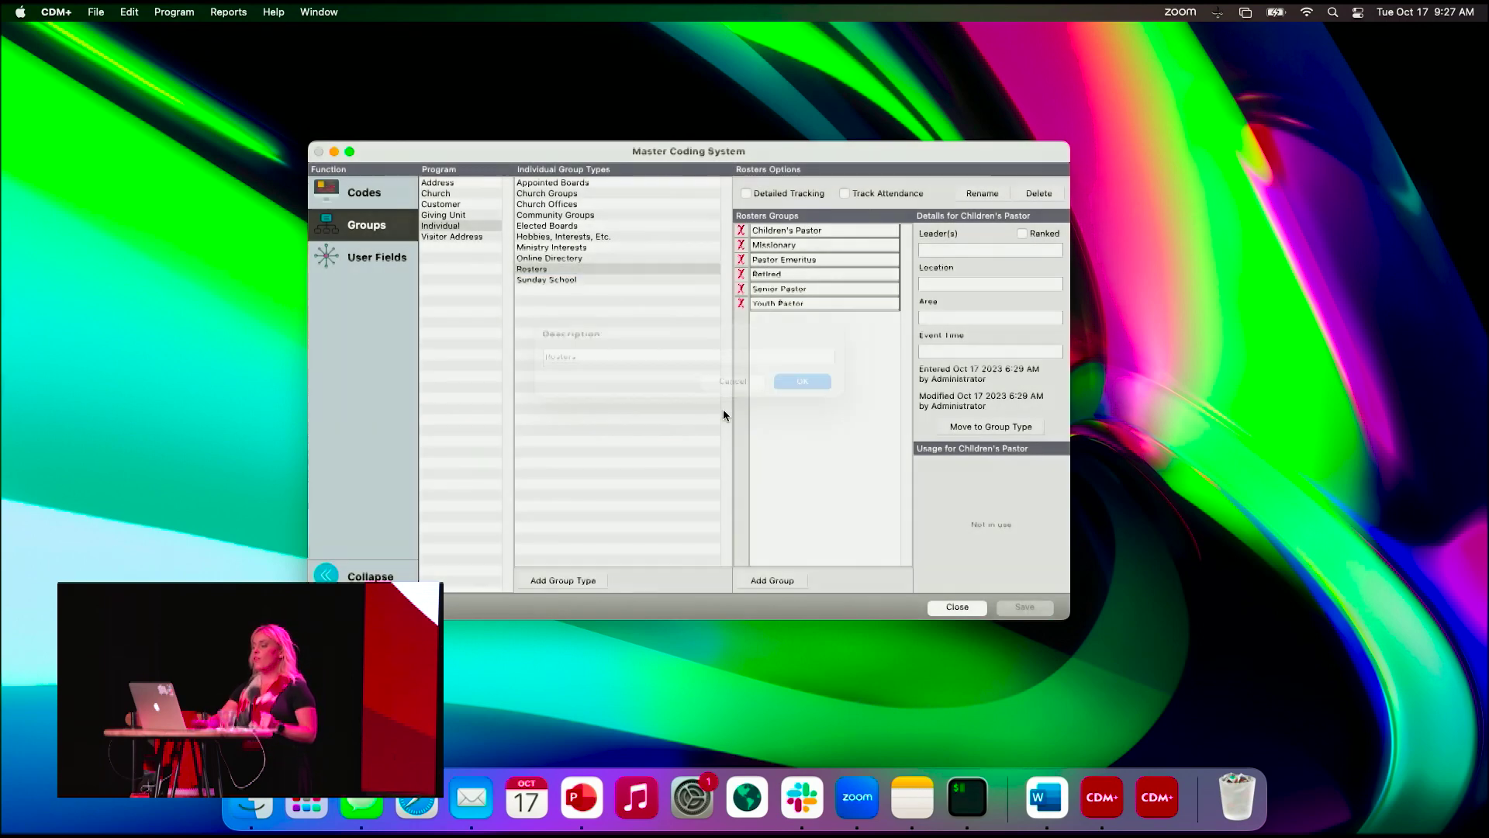
left_click(757, 581)
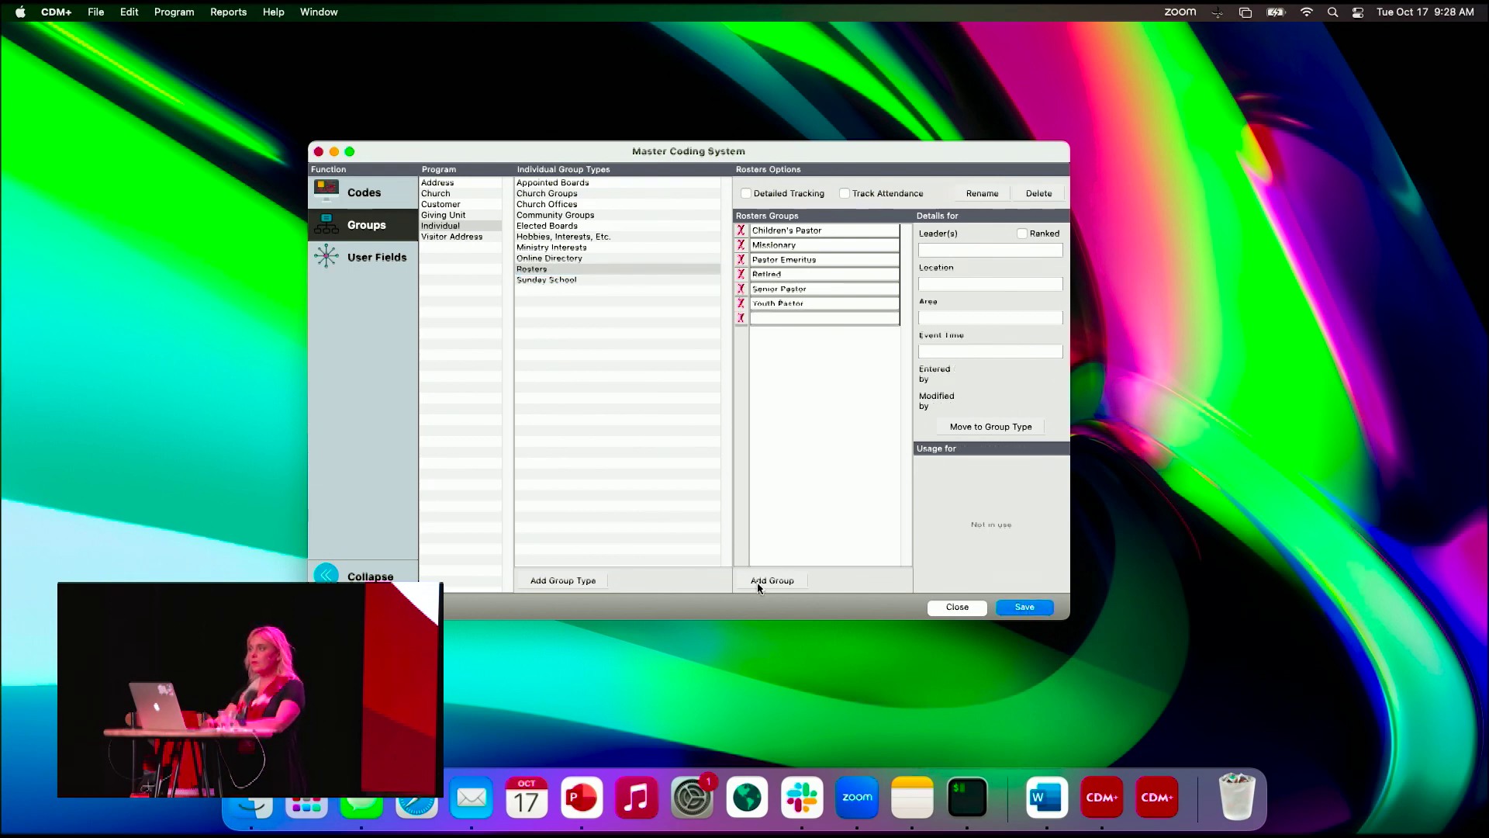
left_click(373, 259)
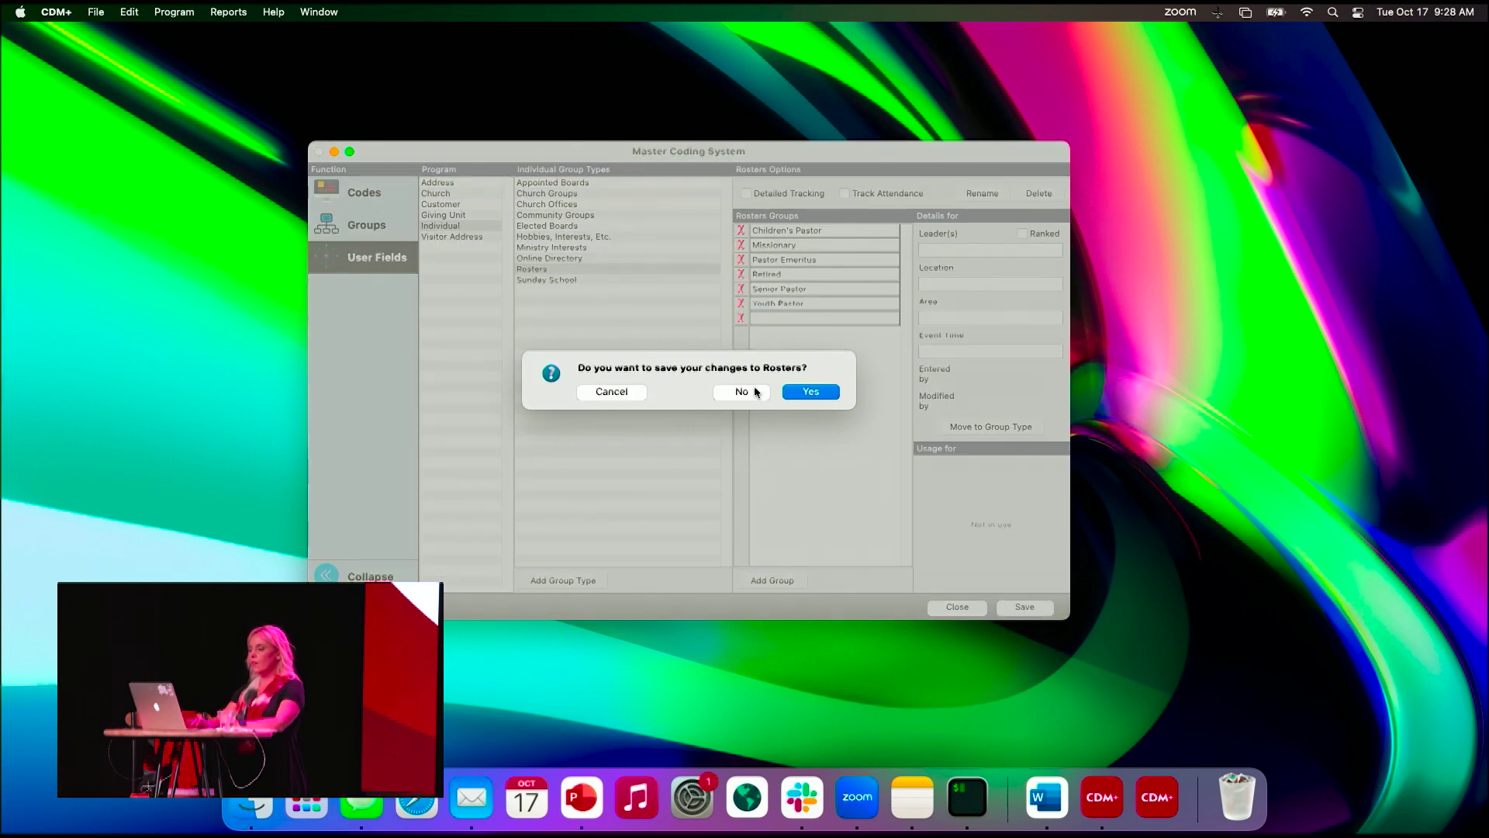
left_click(754, 391)
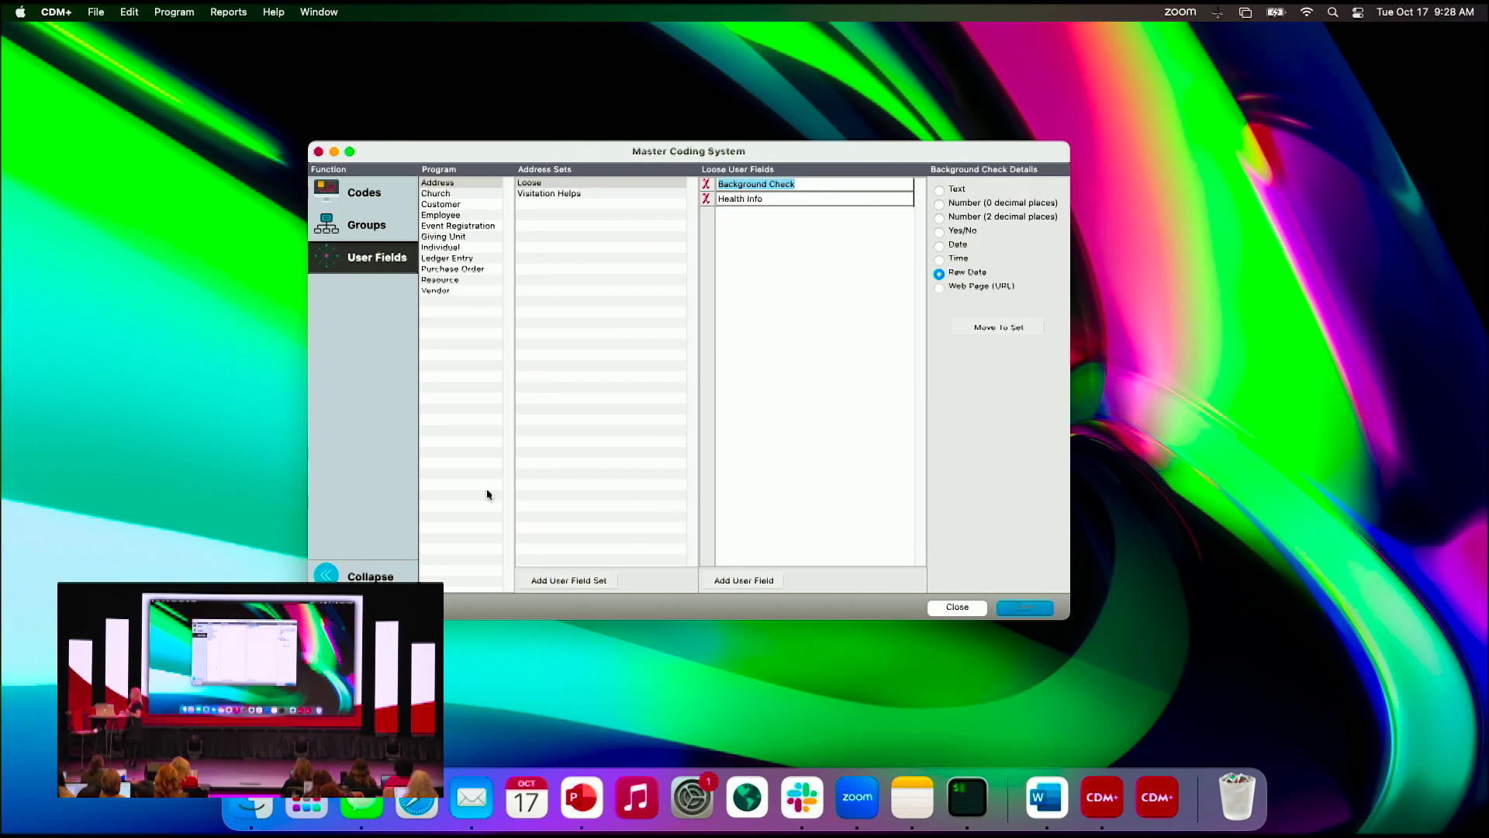
- View the Church Documentation and Propery user field sets, then the Individual sets with their Loose fields
left_click(436, 194)
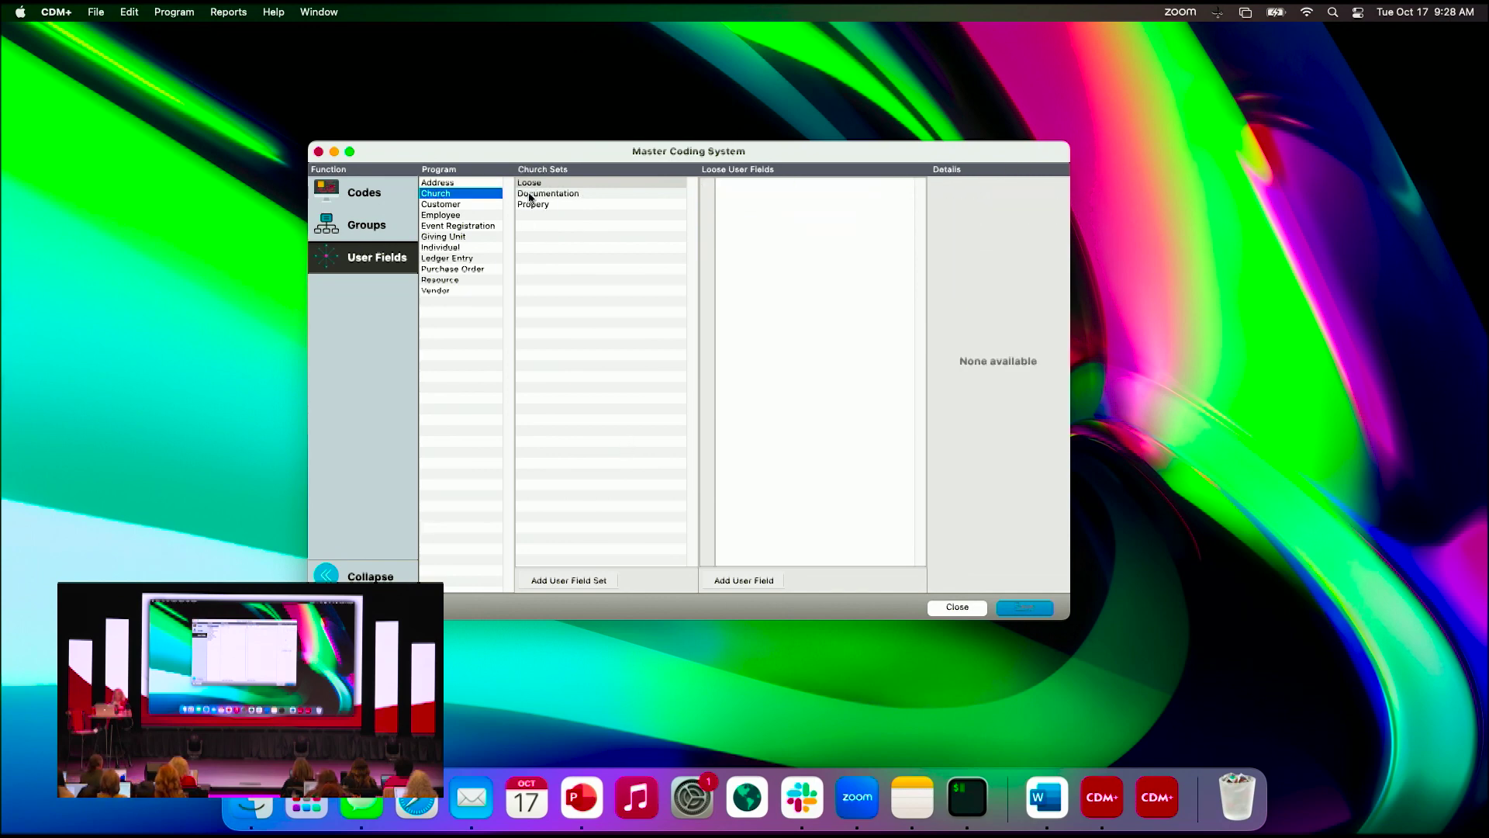
left_click(531, 195)
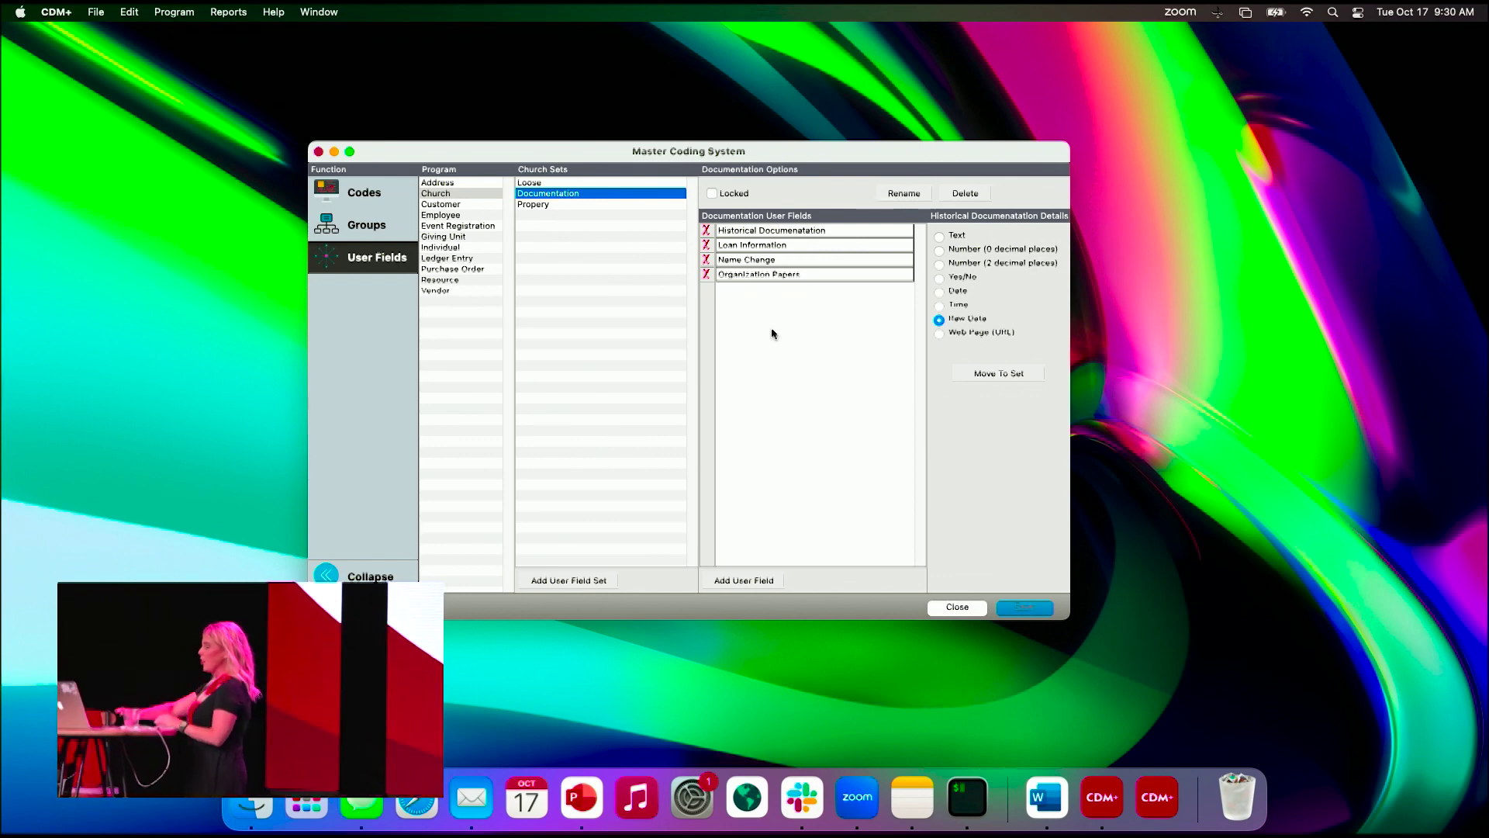
left_click(531, 204)
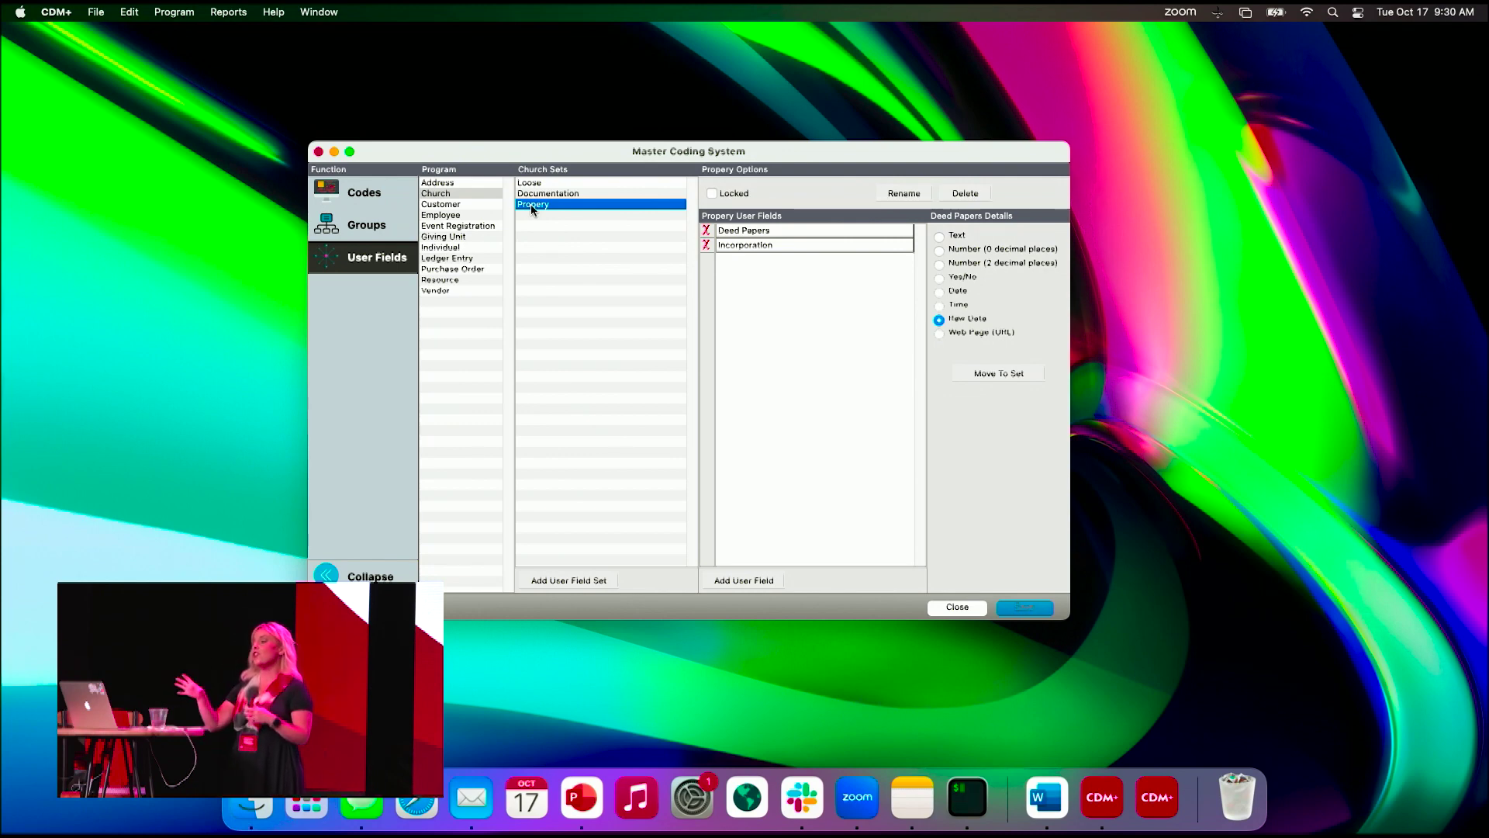
left_click(451, 247)
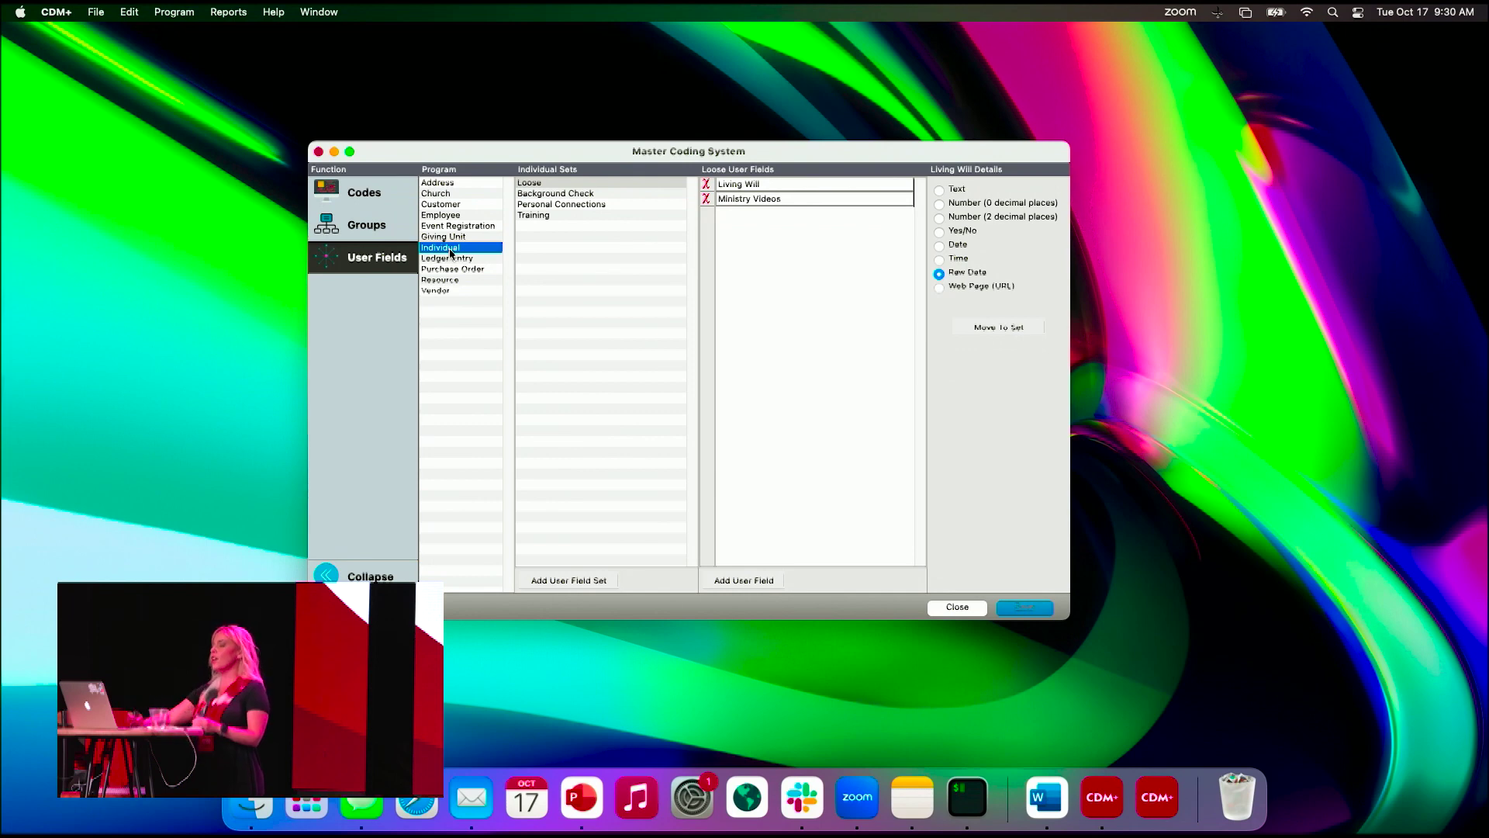
- Show the Background Check set with its Date, Expires and Scan fields
left_click(543, 196)
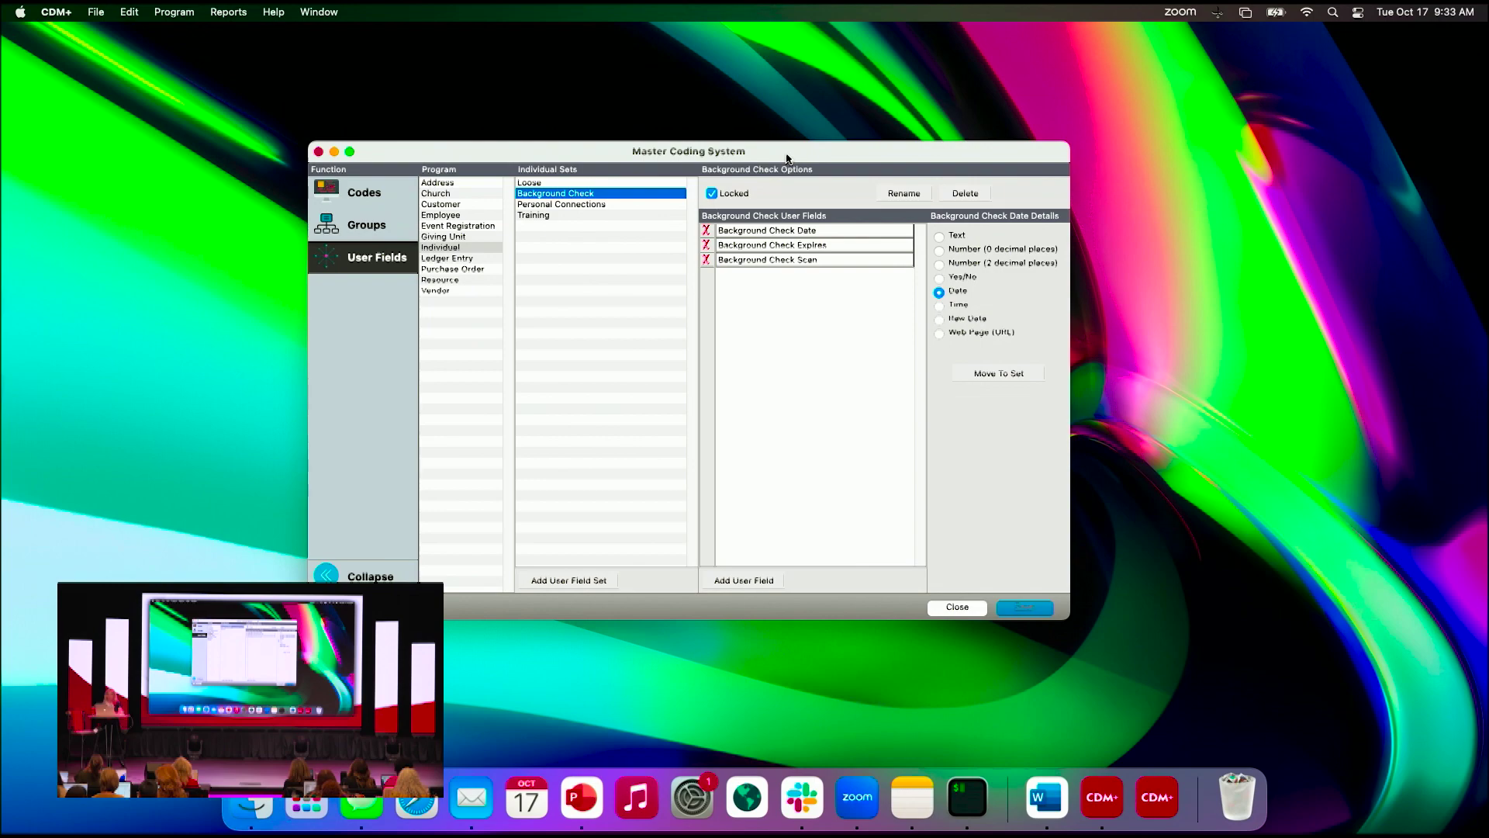
- Close the Master Coding System window
mouse_move(786, 159)
left_mouse_down()
mouse_move(788, 146)
mouse_move(799, 172)
left_mouse_up()
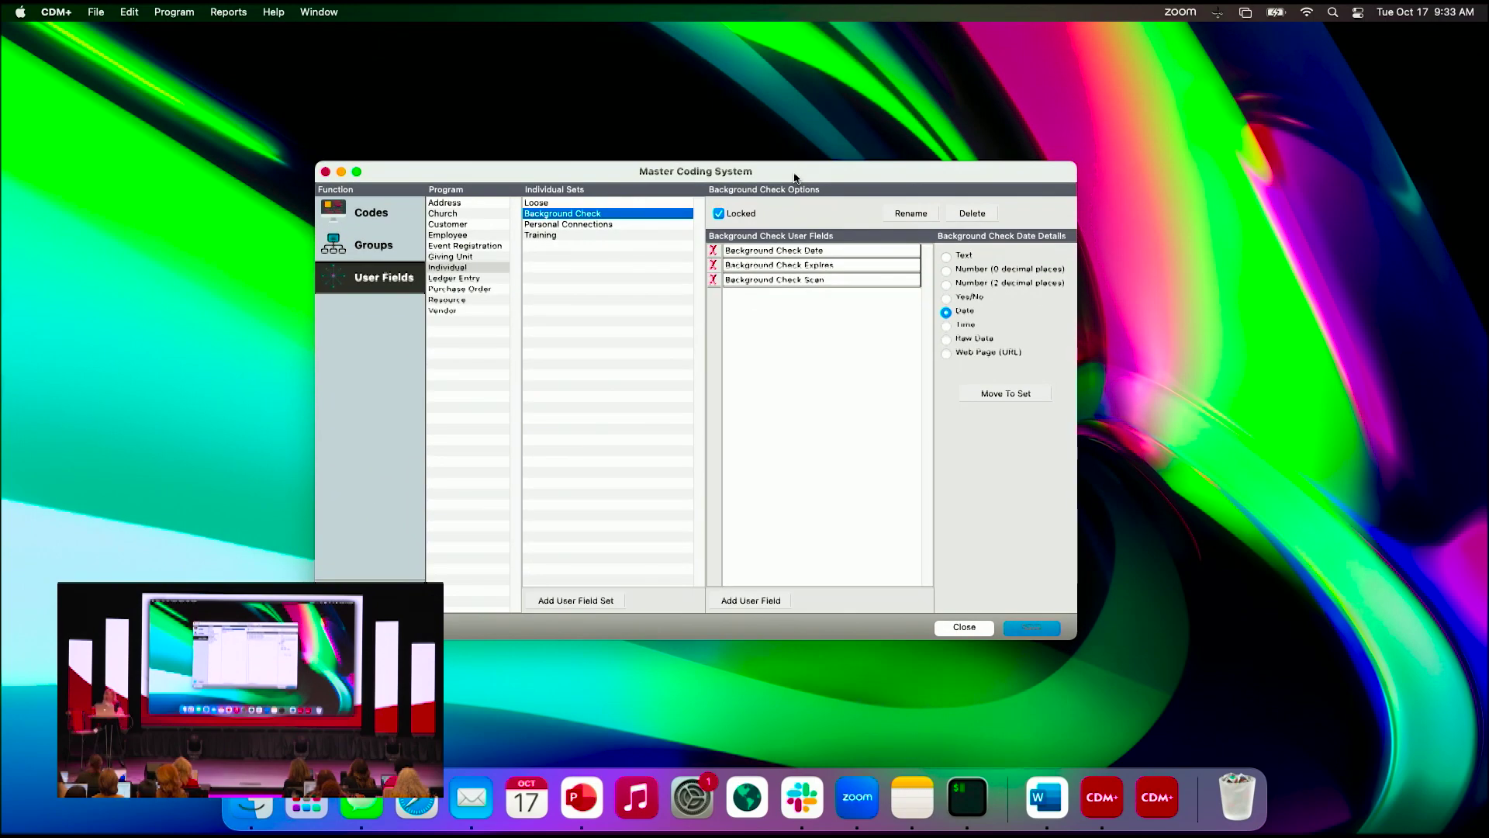
left_click(919, 130)
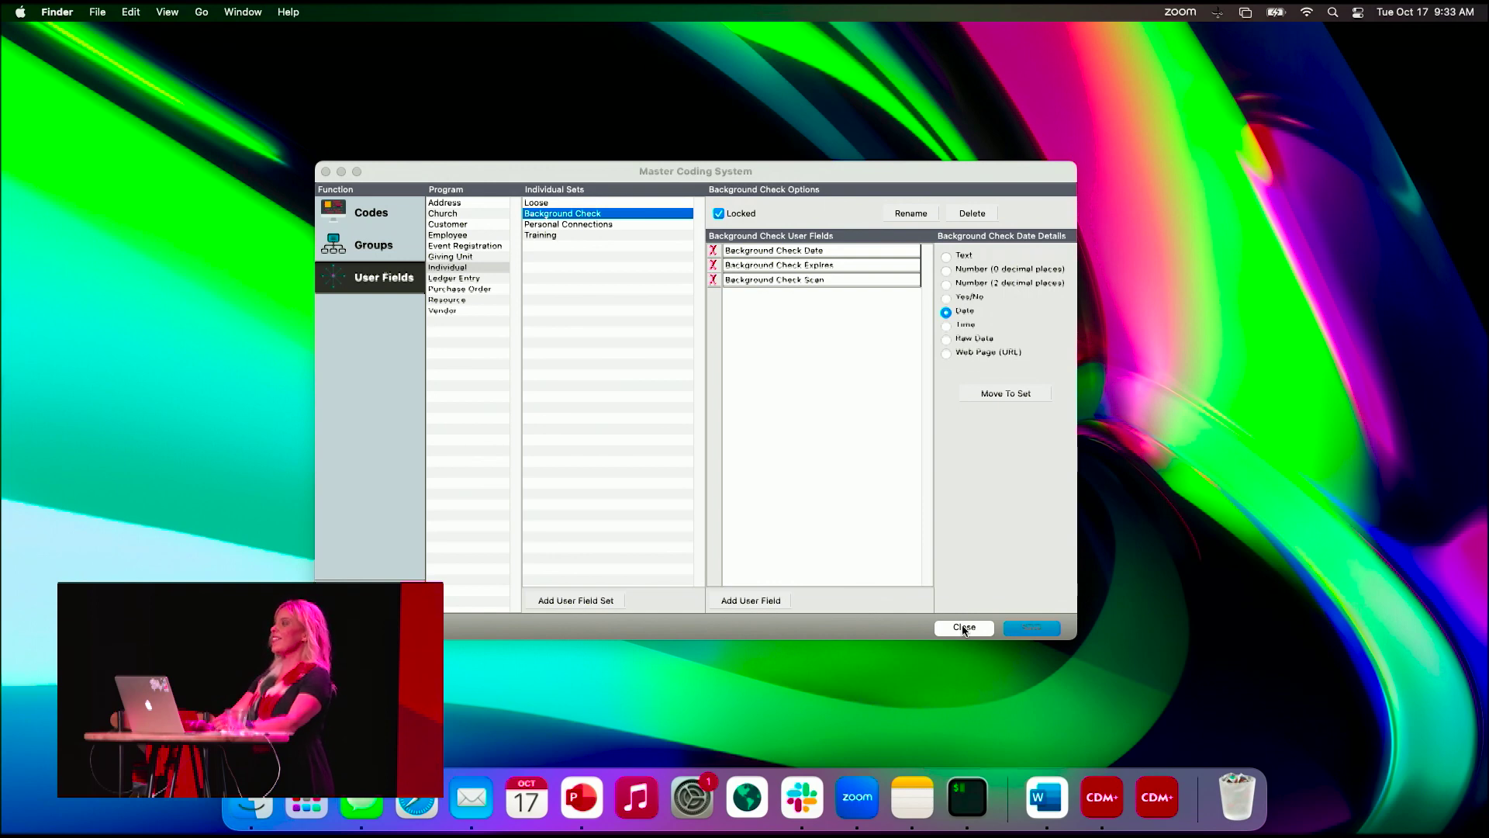
left_click(964, 629)
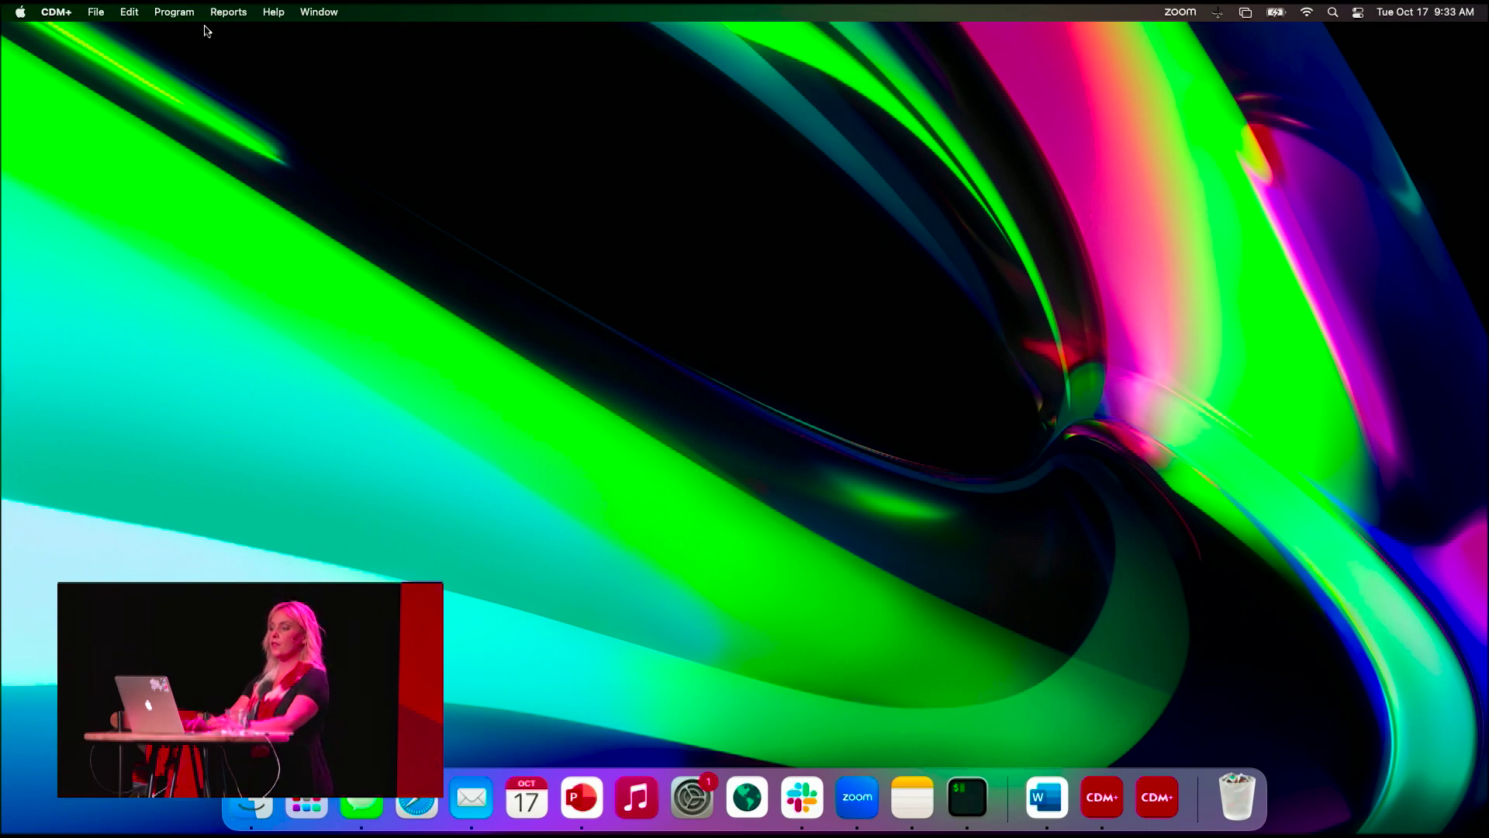
- Open a blank Church Records window from Program > Regional, then bring up System Preferences
left_click(178, 13)
mouse_move(190, 37)
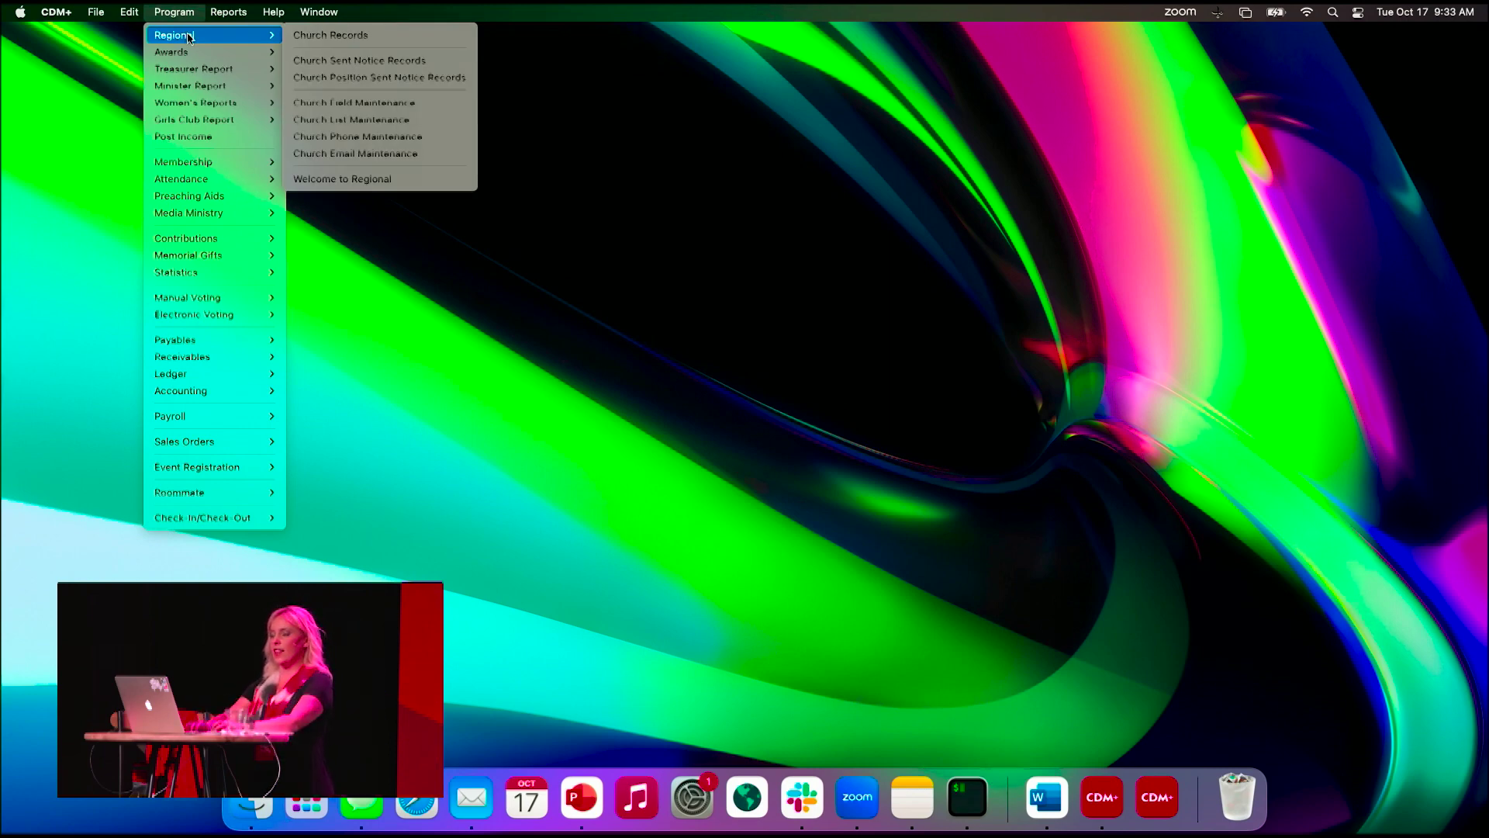
left_click(175, 12)
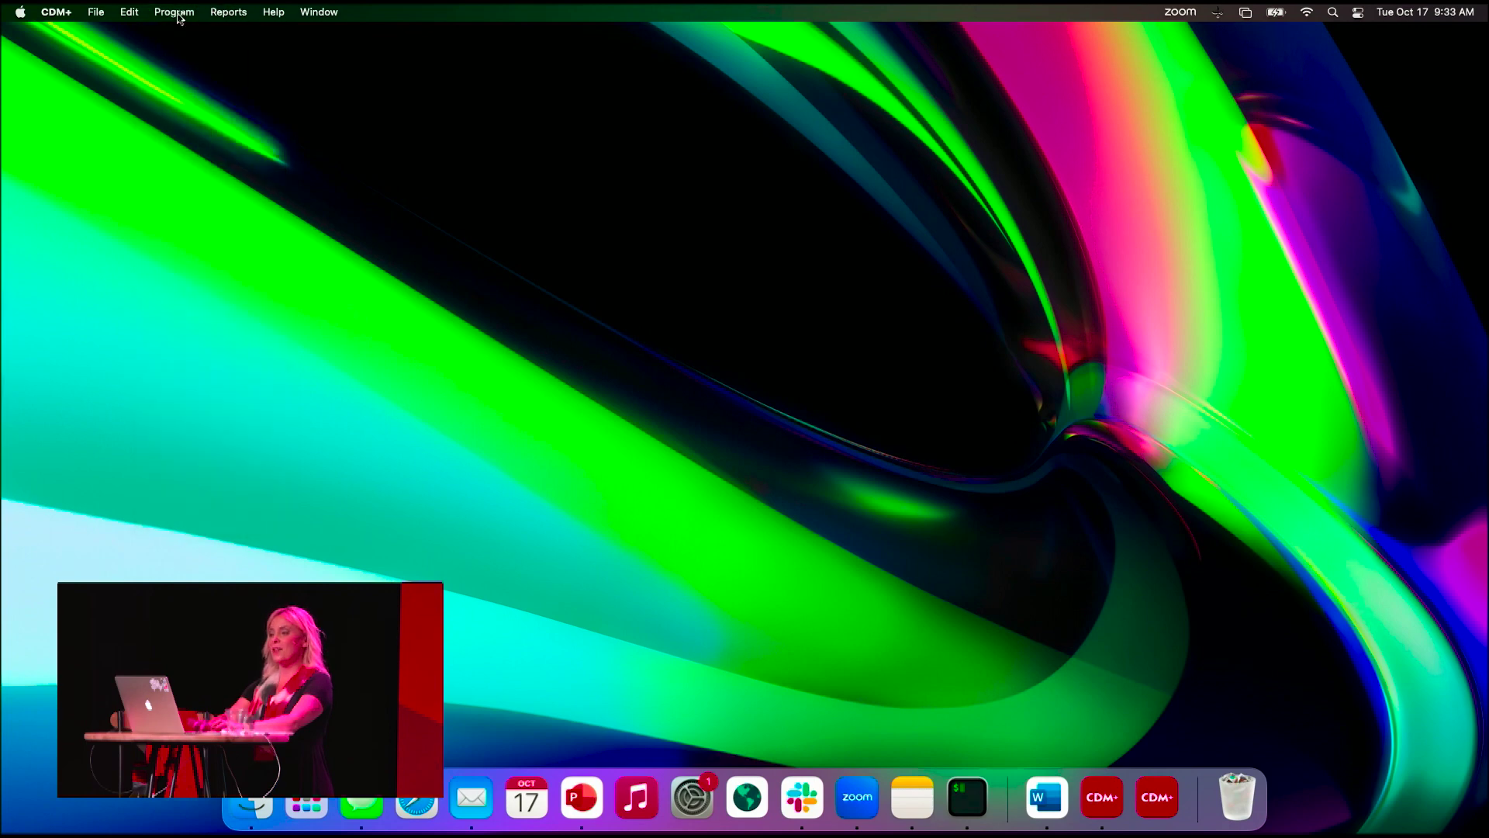
left_click(173, 17)
mouse_move(178, 35)
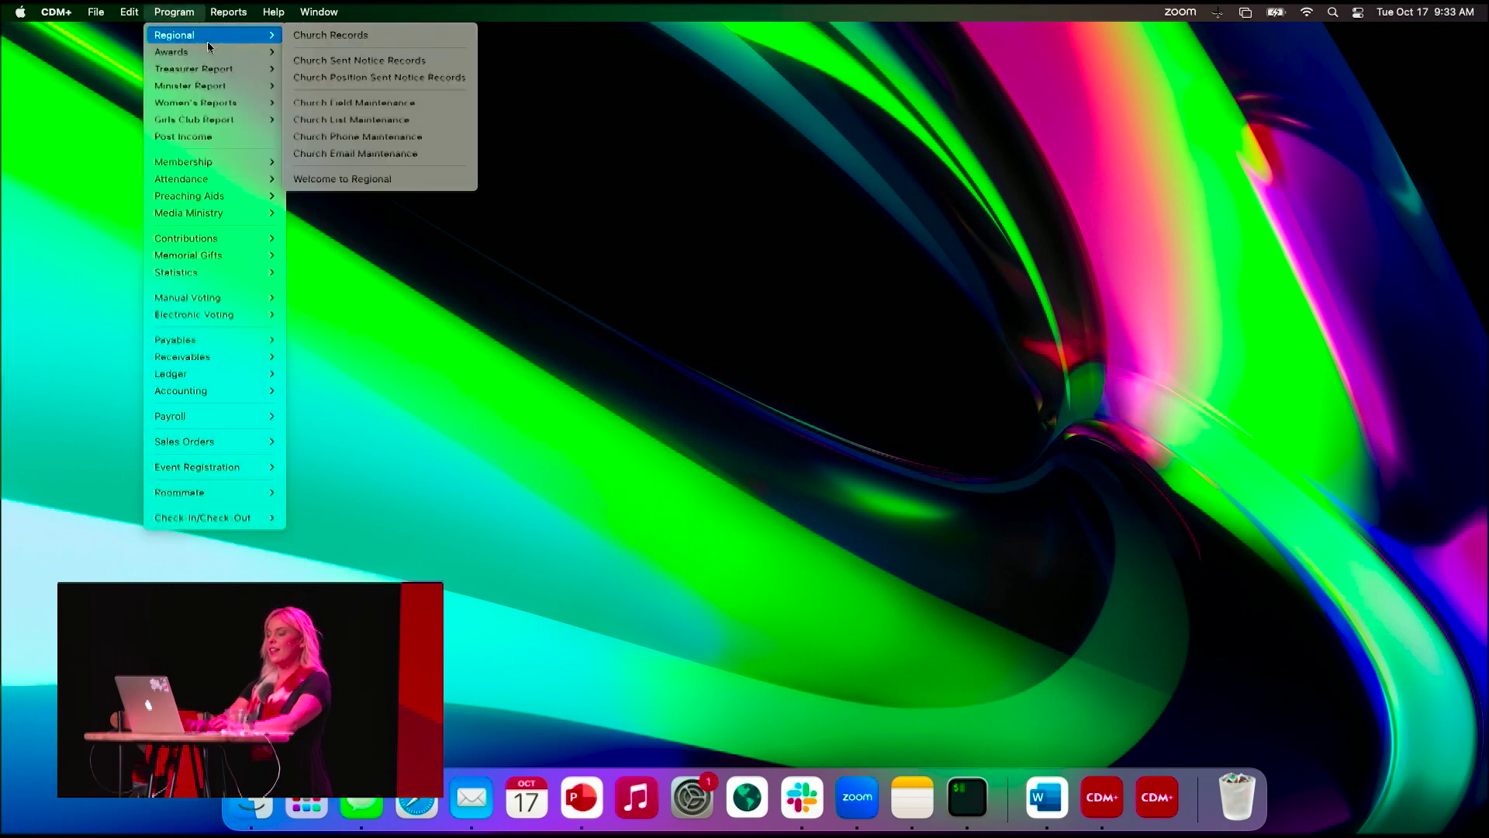
left_click(328, 37)
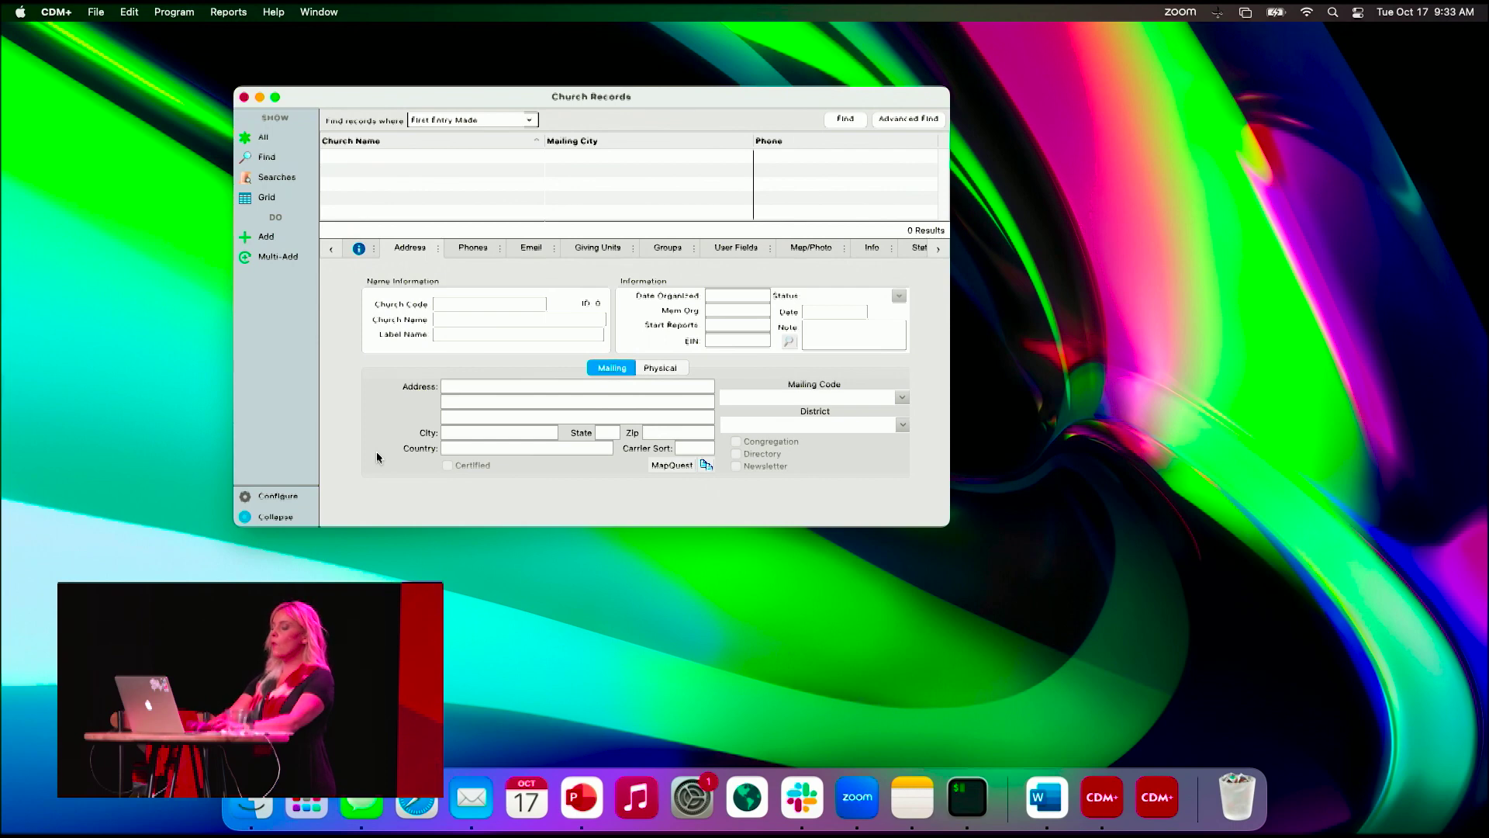
left_click(692, 796)
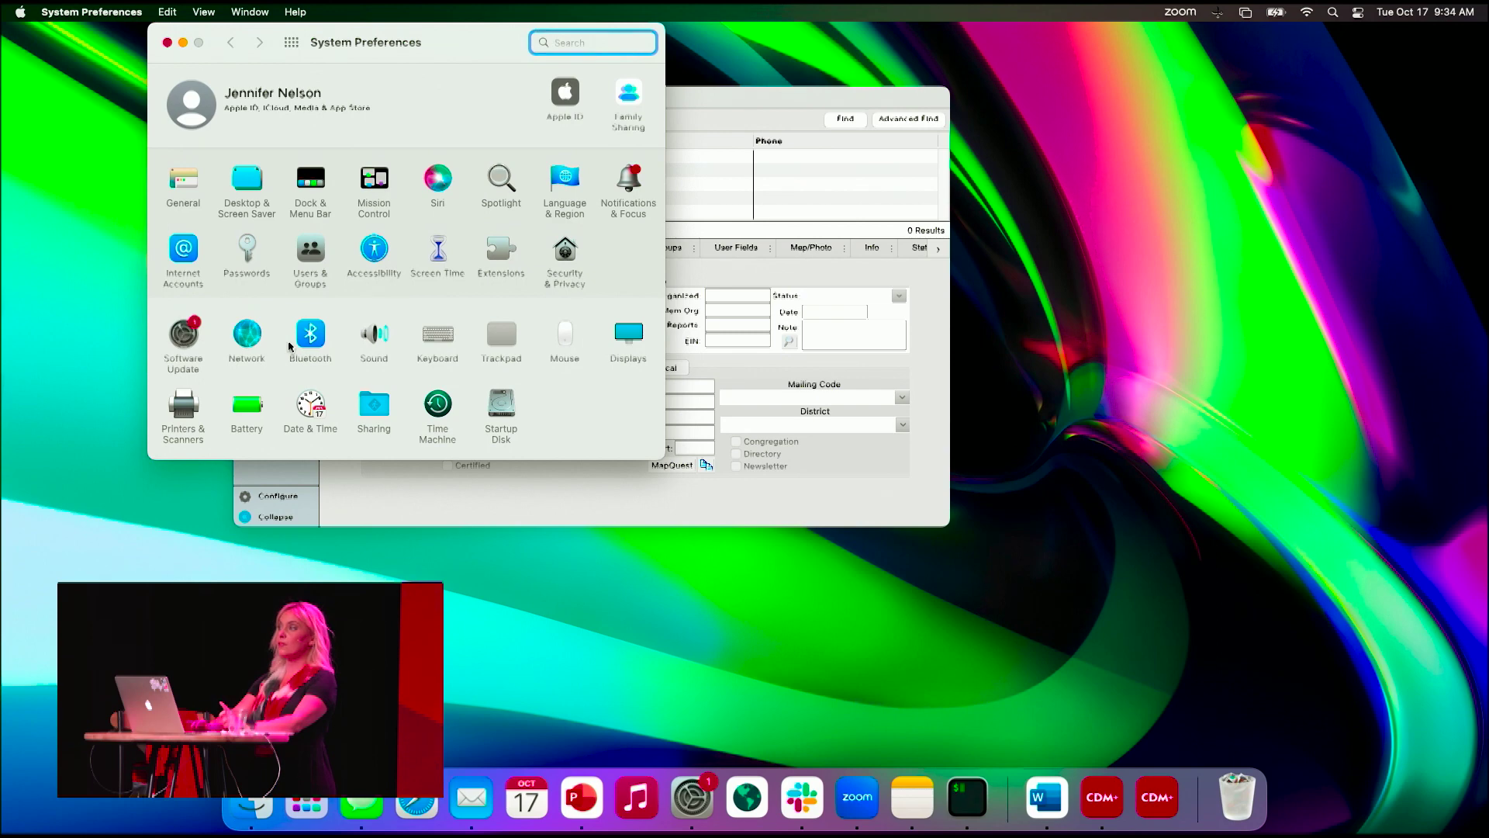
- Check the Accessibility Zoom settings, then close System Preferences
left_click(380, 253)
left_click(196, 184)
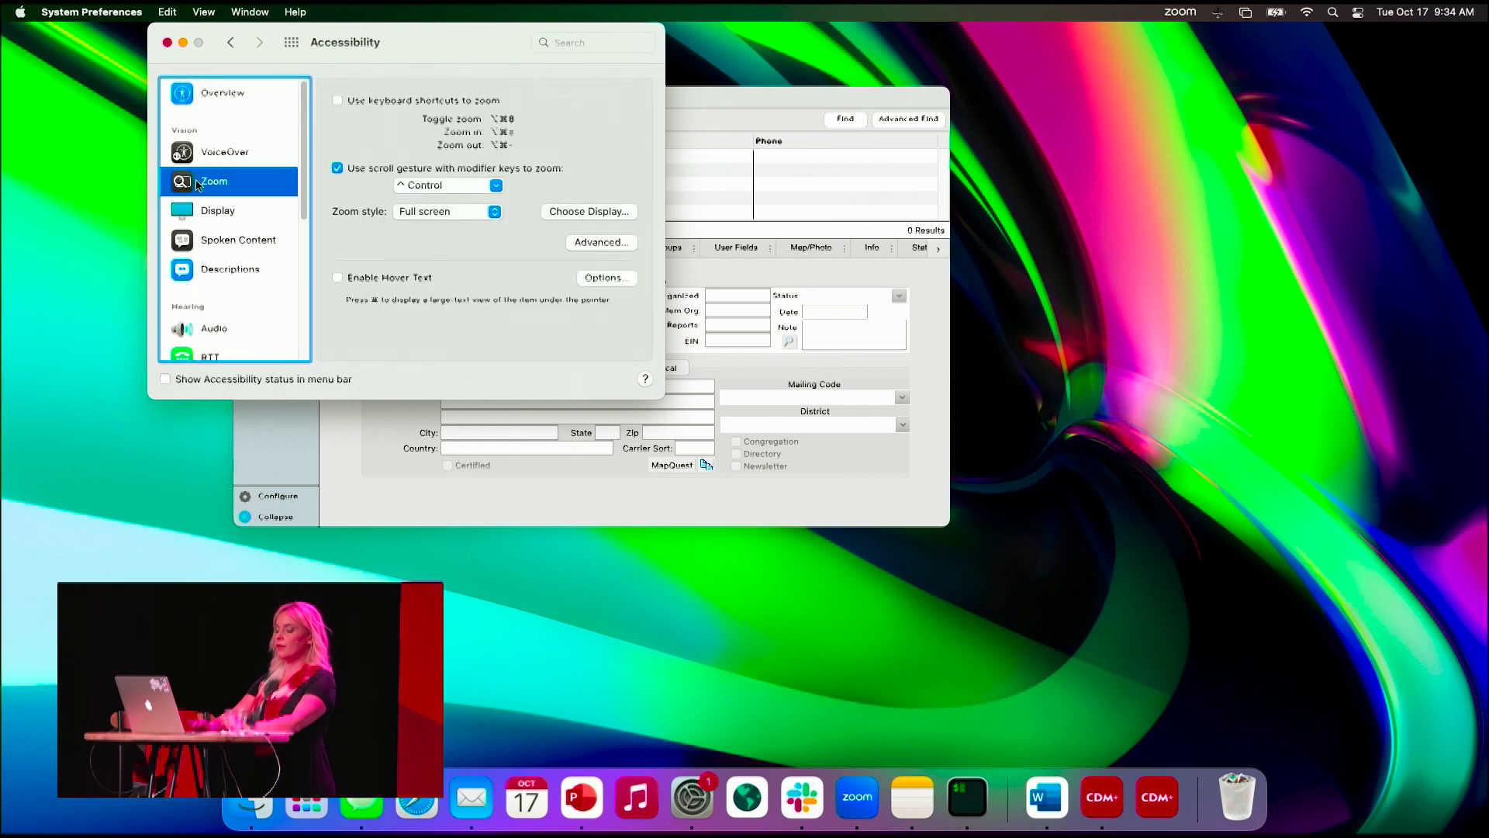
left_click(168, 44)
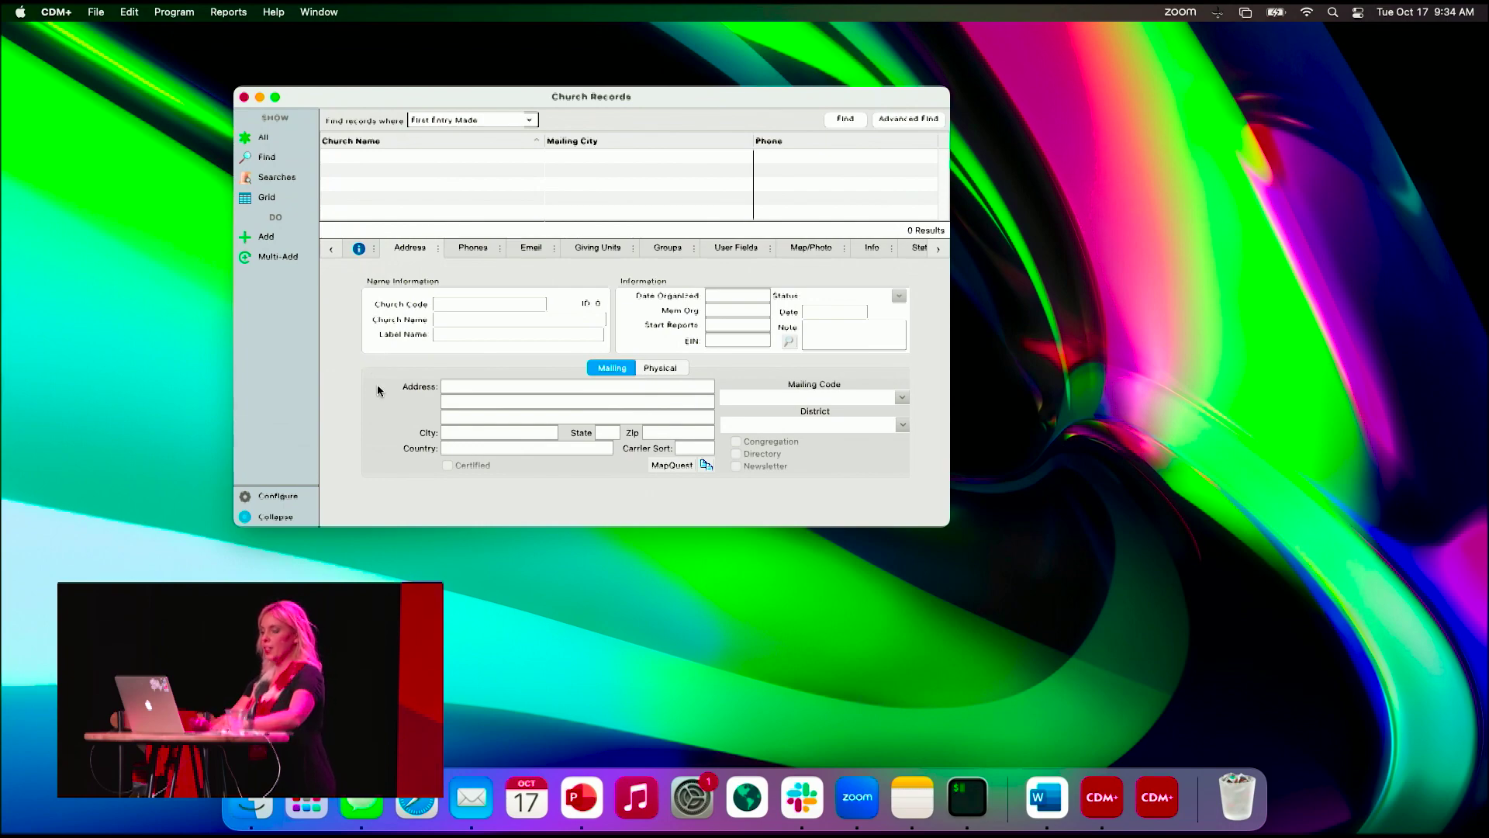
- Scroll up in the blank Church Records window showing 0 results
scroll(388, 419, "up", 3)
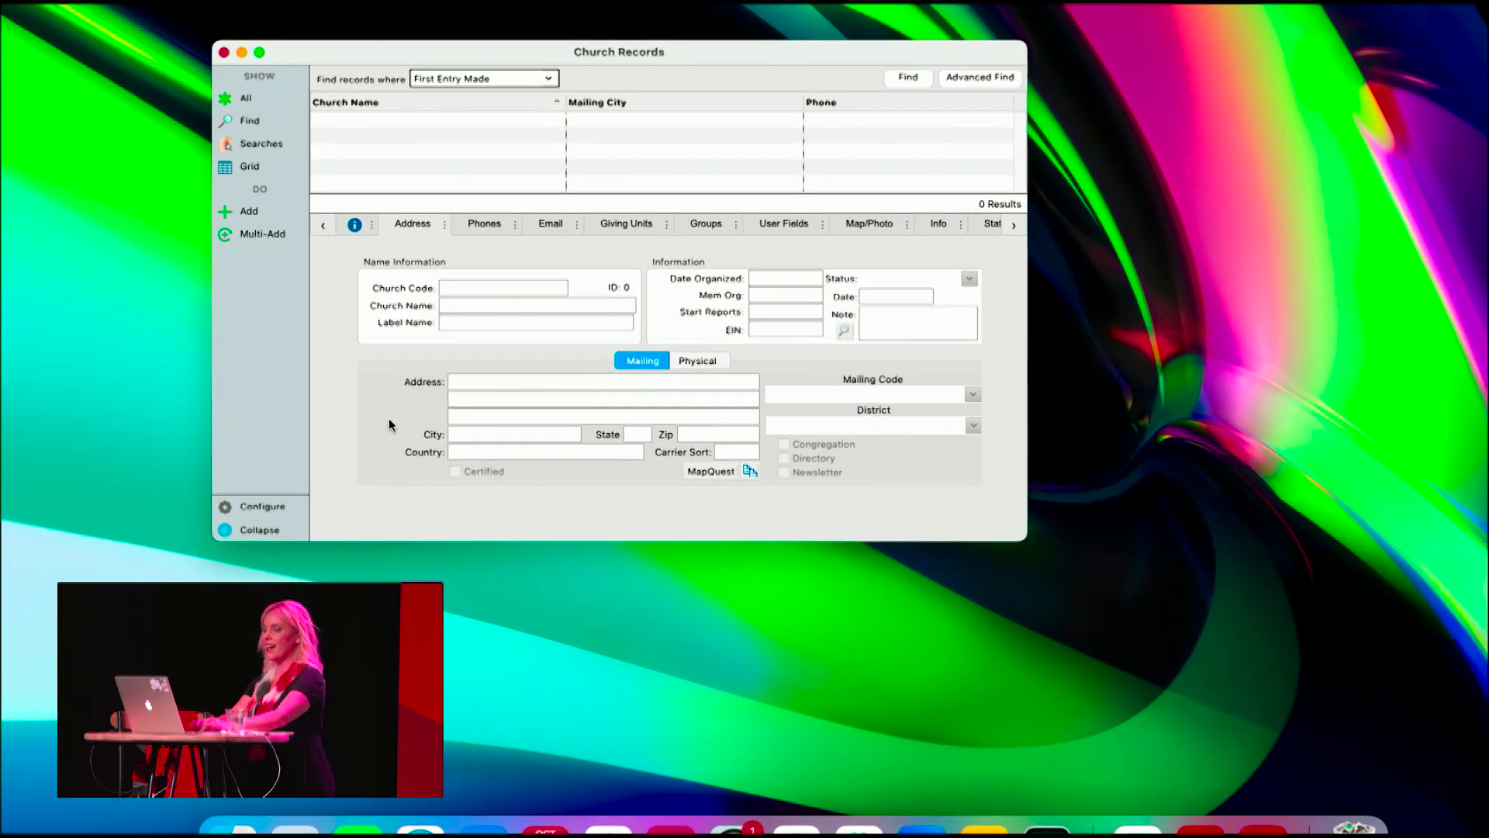
scroll(388, 420, "up", 2)
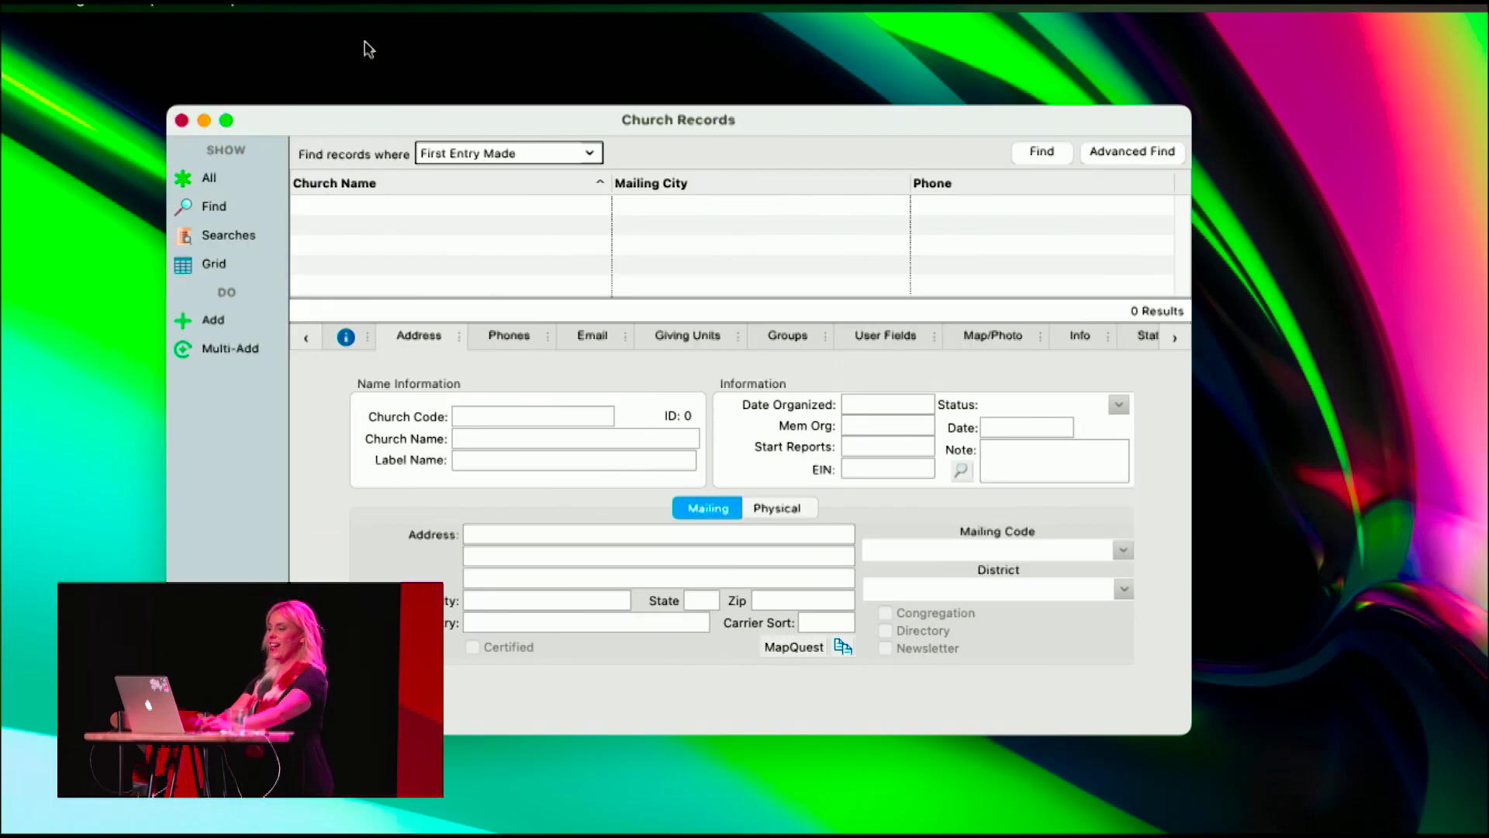
scroll(364, 123, "up", 3)
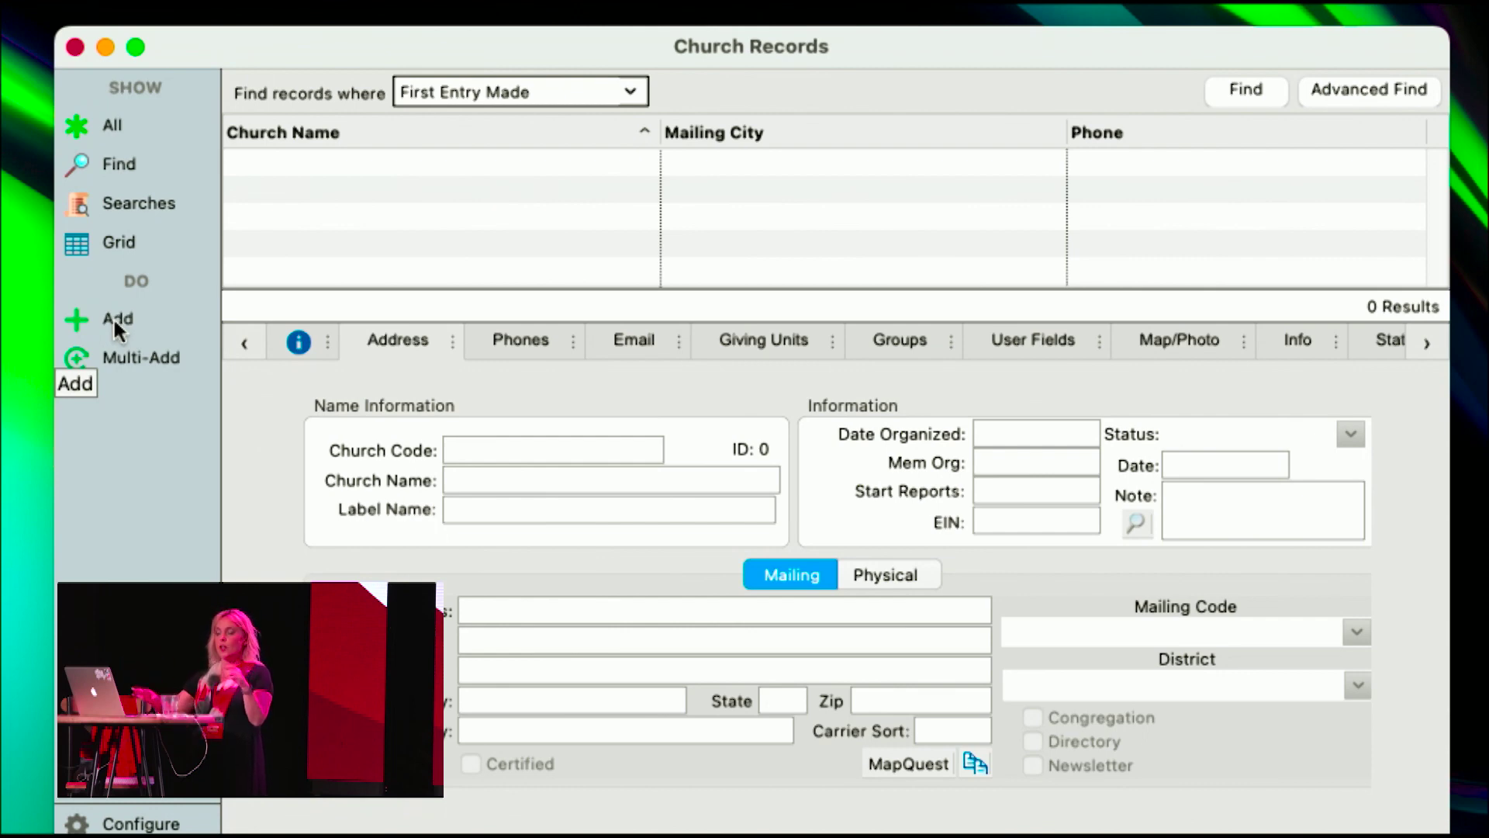
- Start a new church record with code 603 named 'Akron, East Market St Church'
left_click(114, 358)
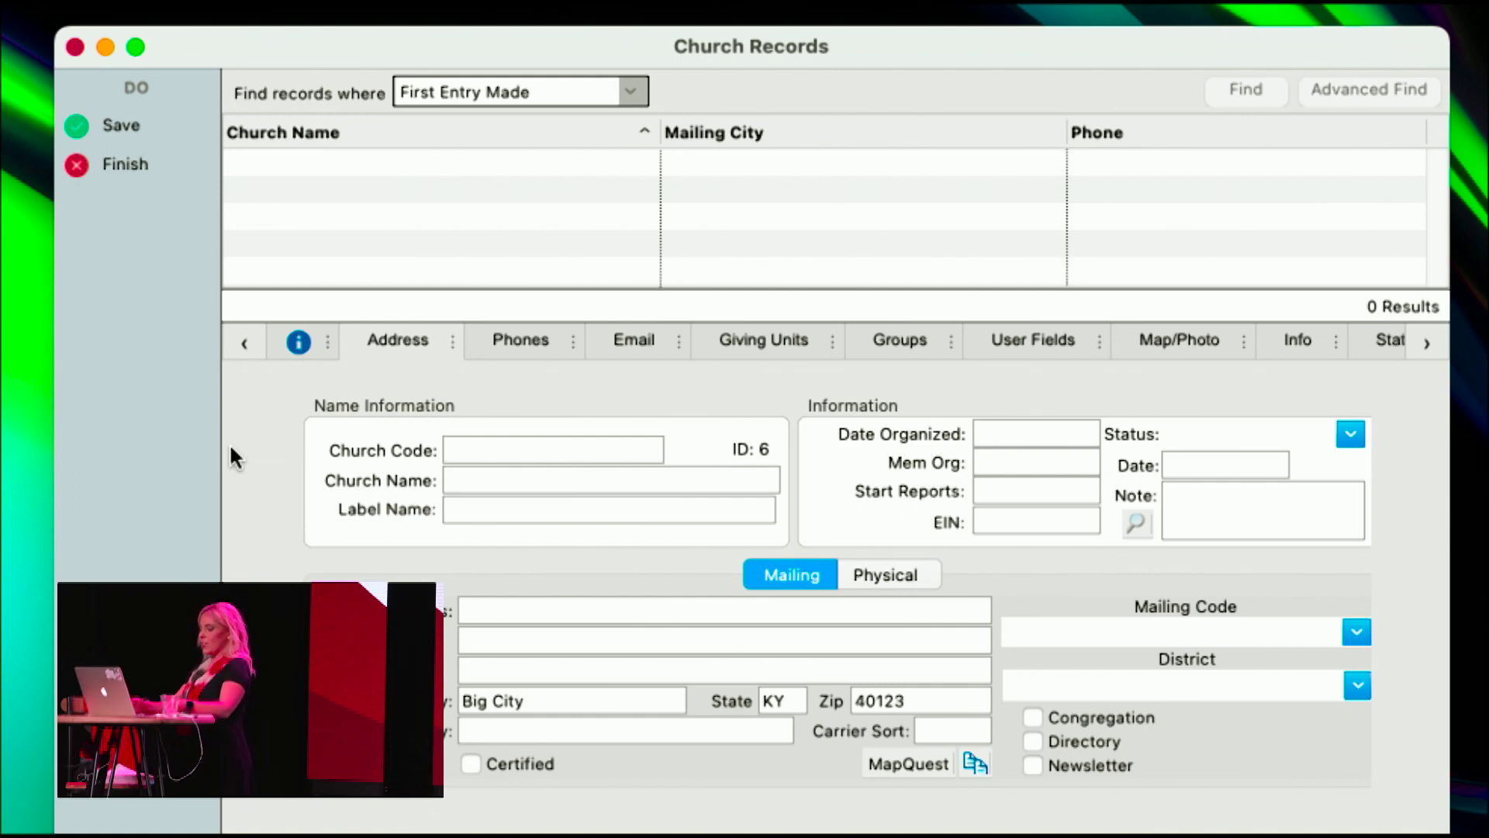
type("603")
key("Tab")
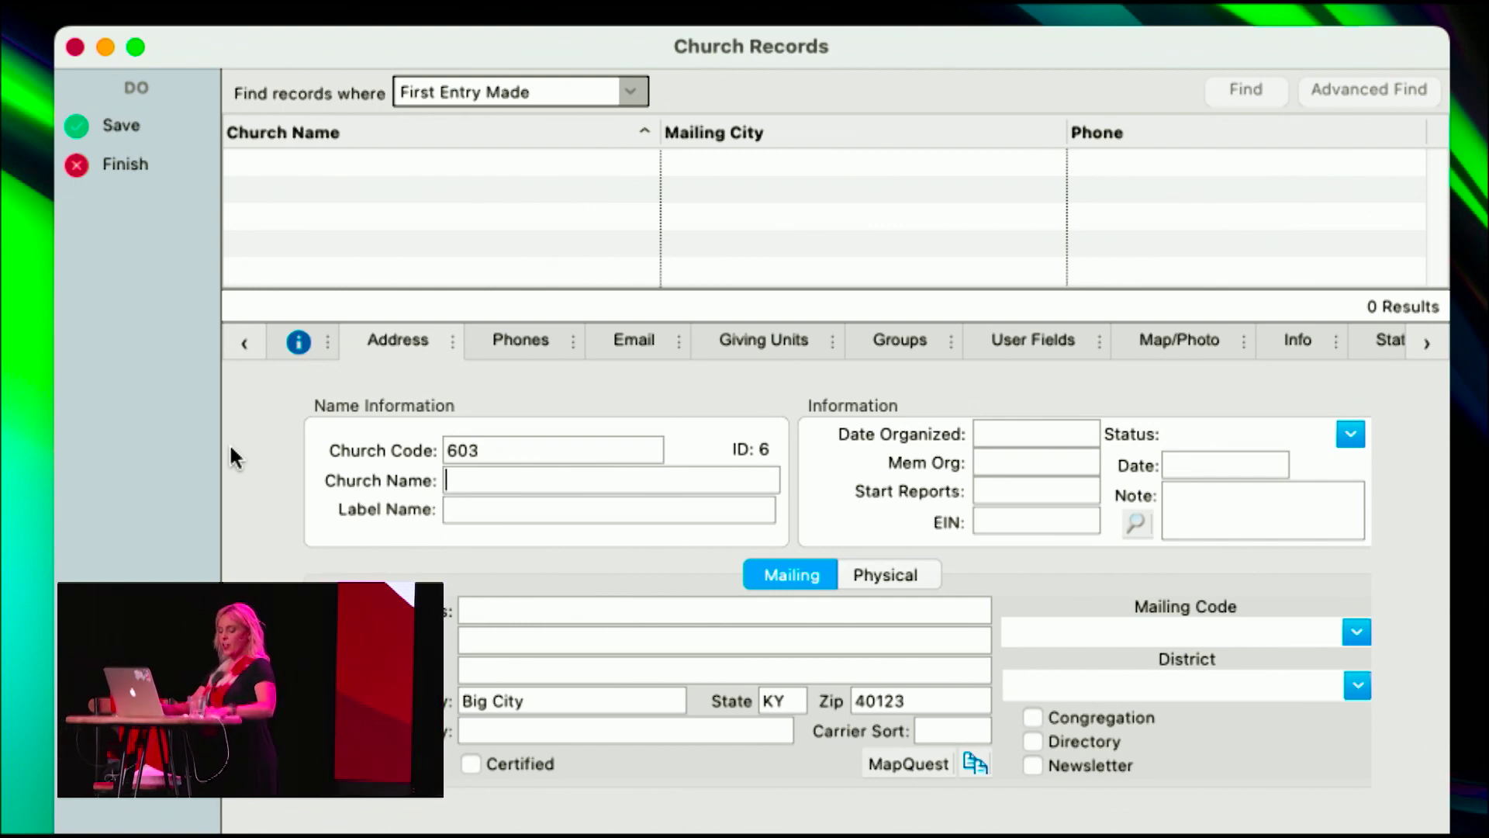
type("Akron, E")
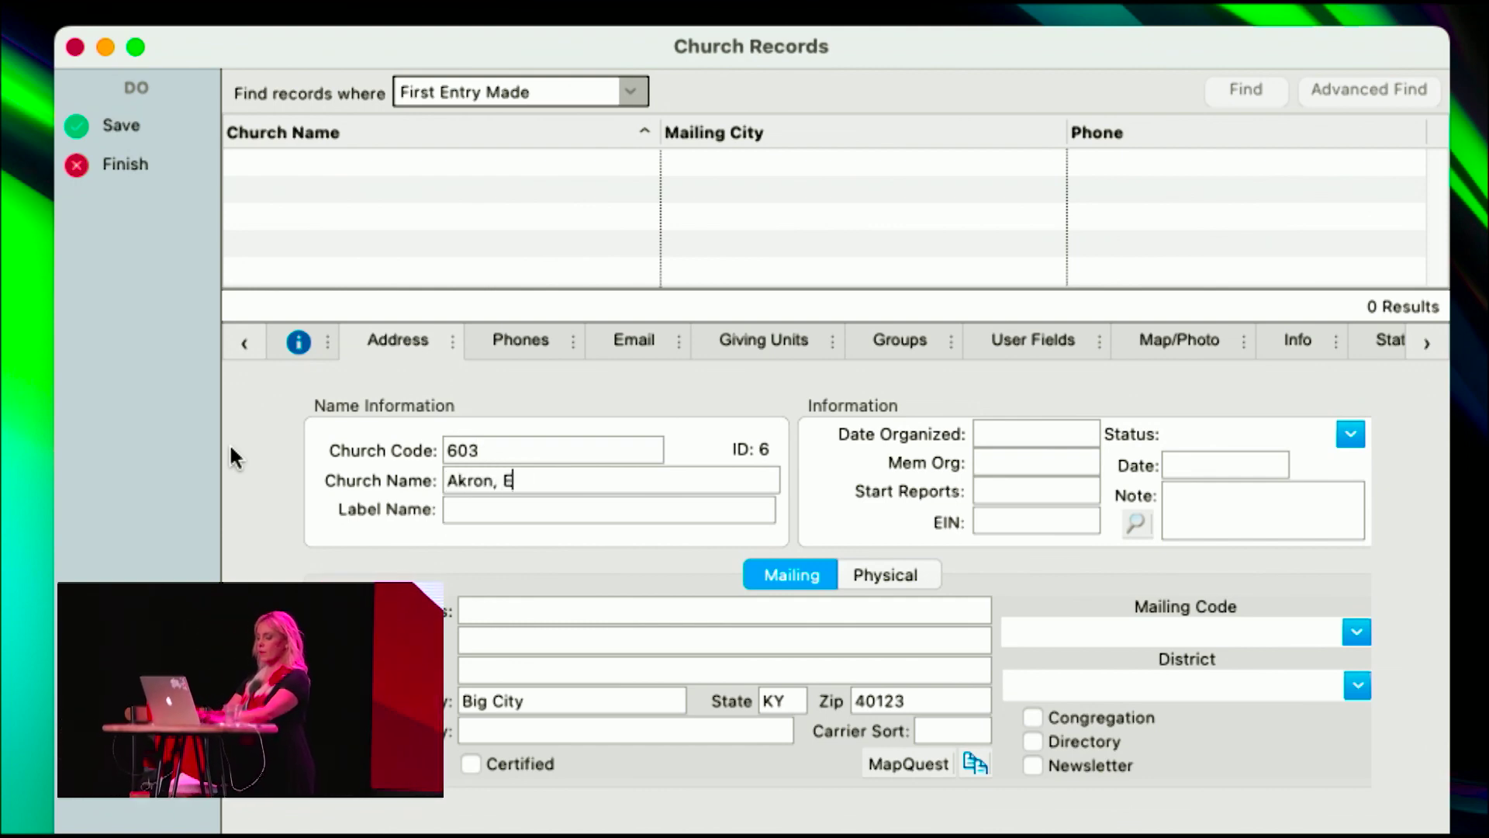
type("ast Market St Church")
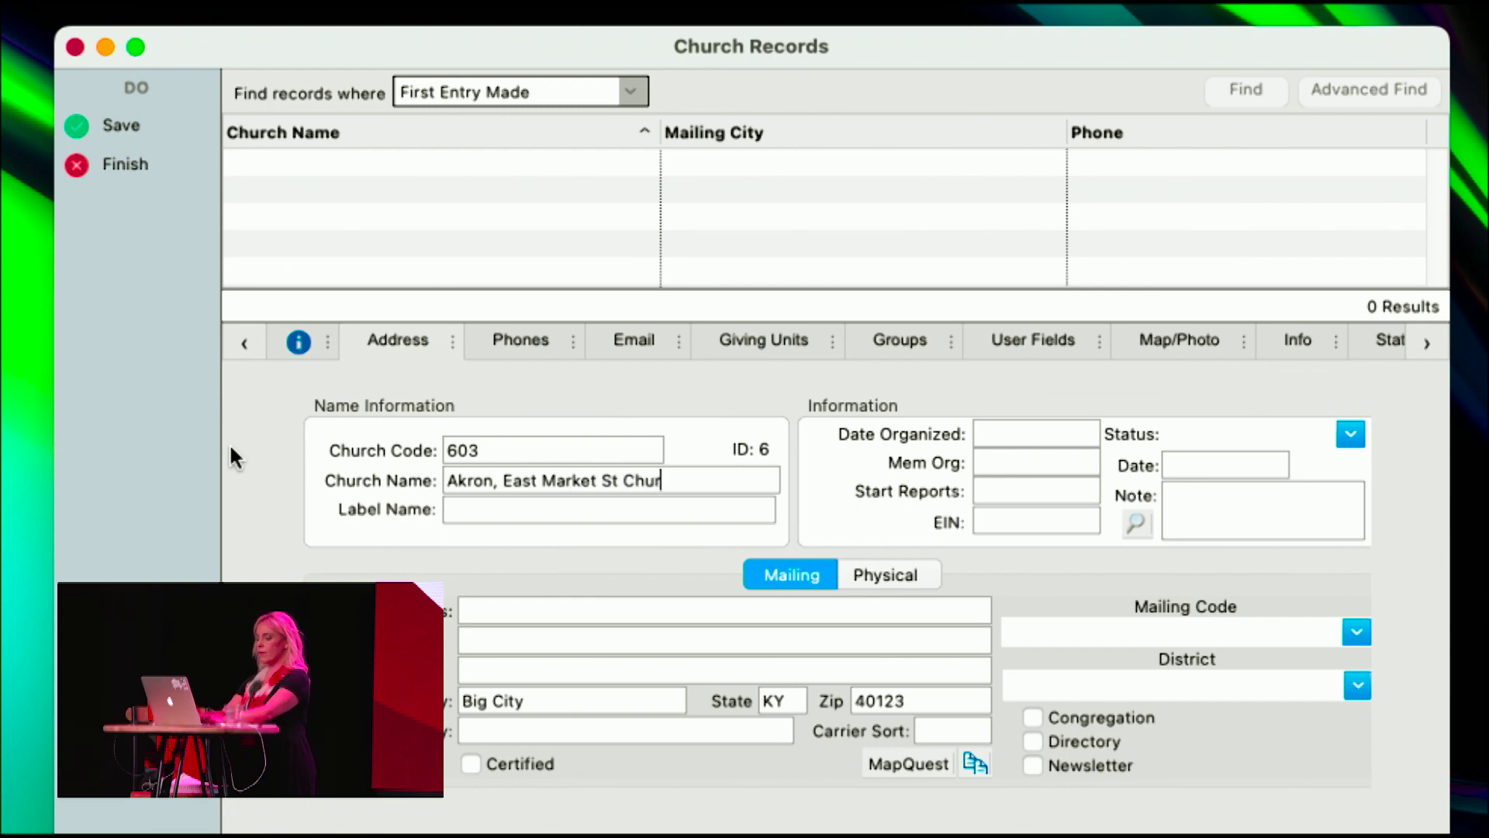
key("Tab")
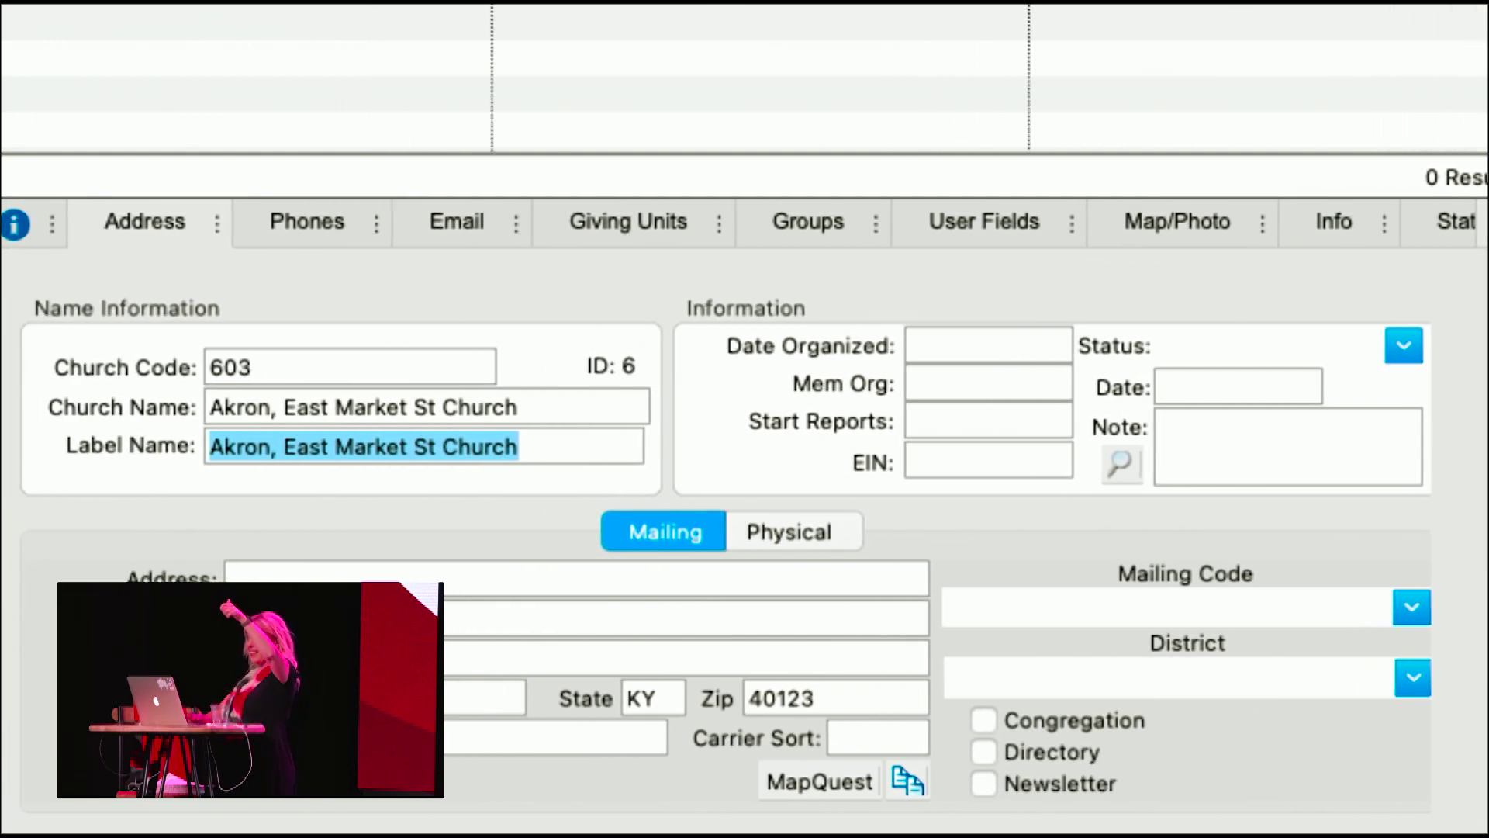
left_click(258, 575)
type("2084 E Market St")
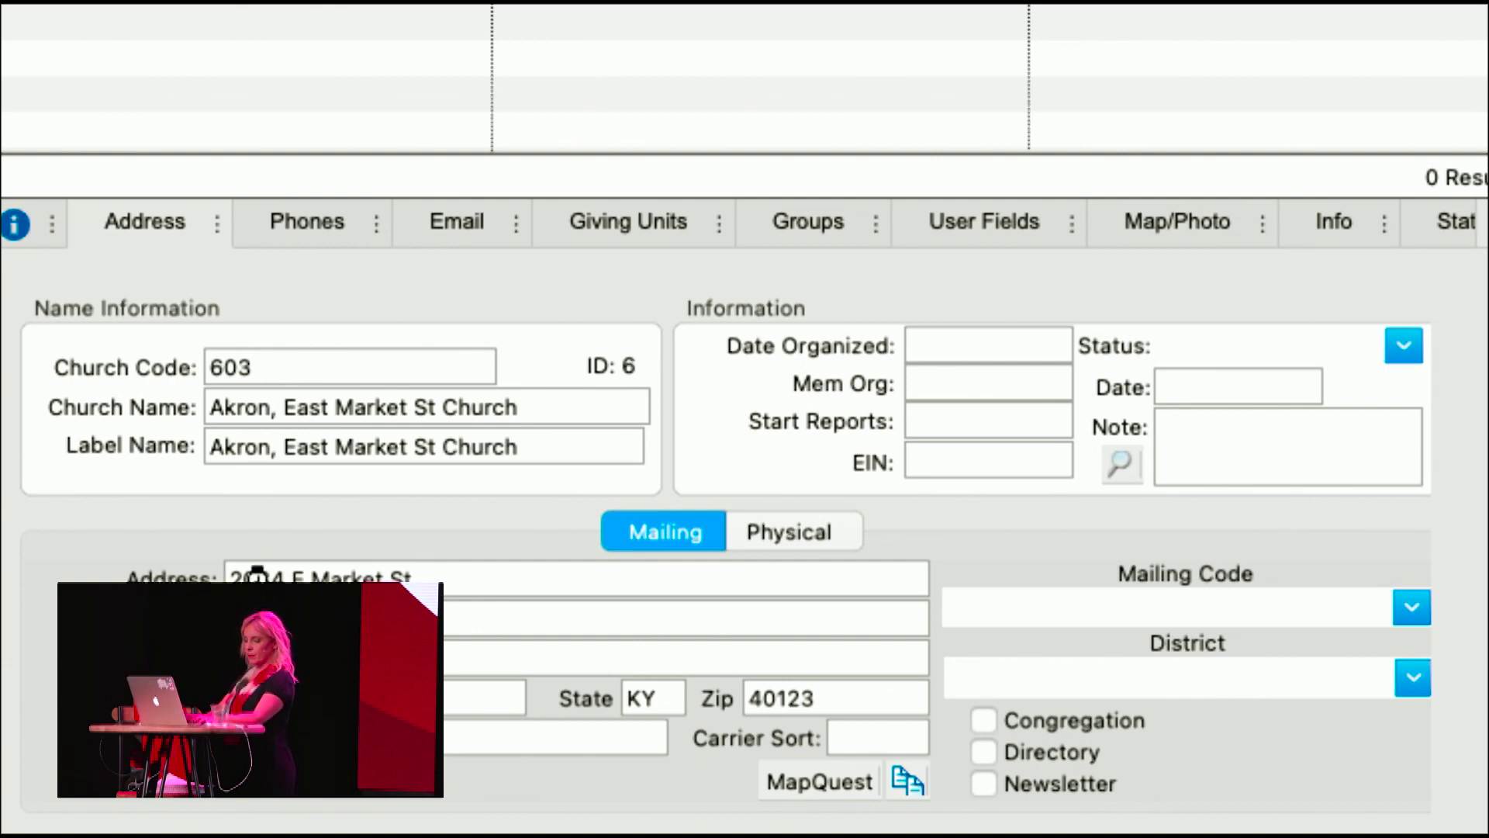
type("OH")
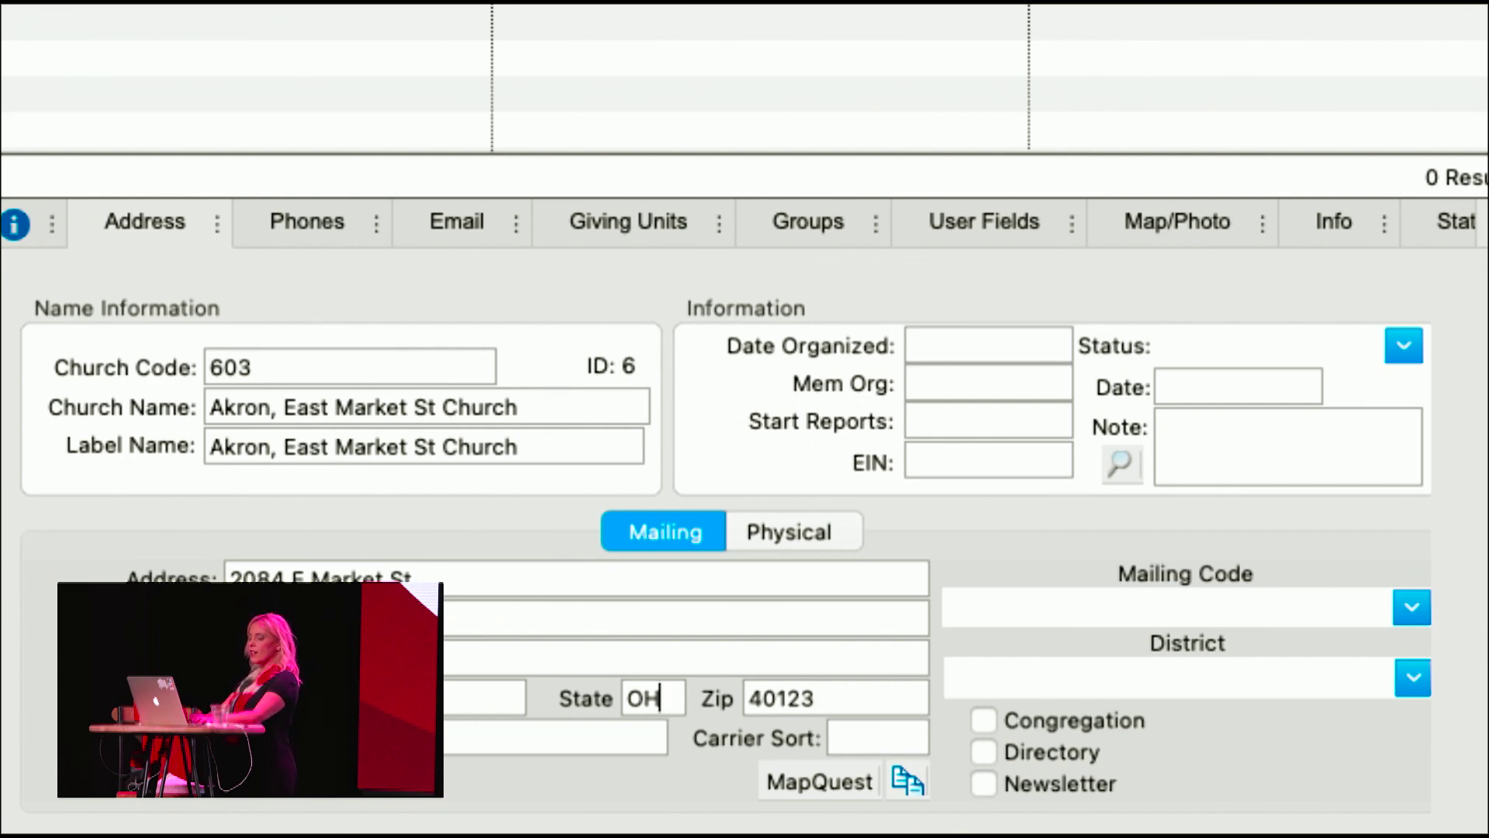
key("Tab")
key("Tab")
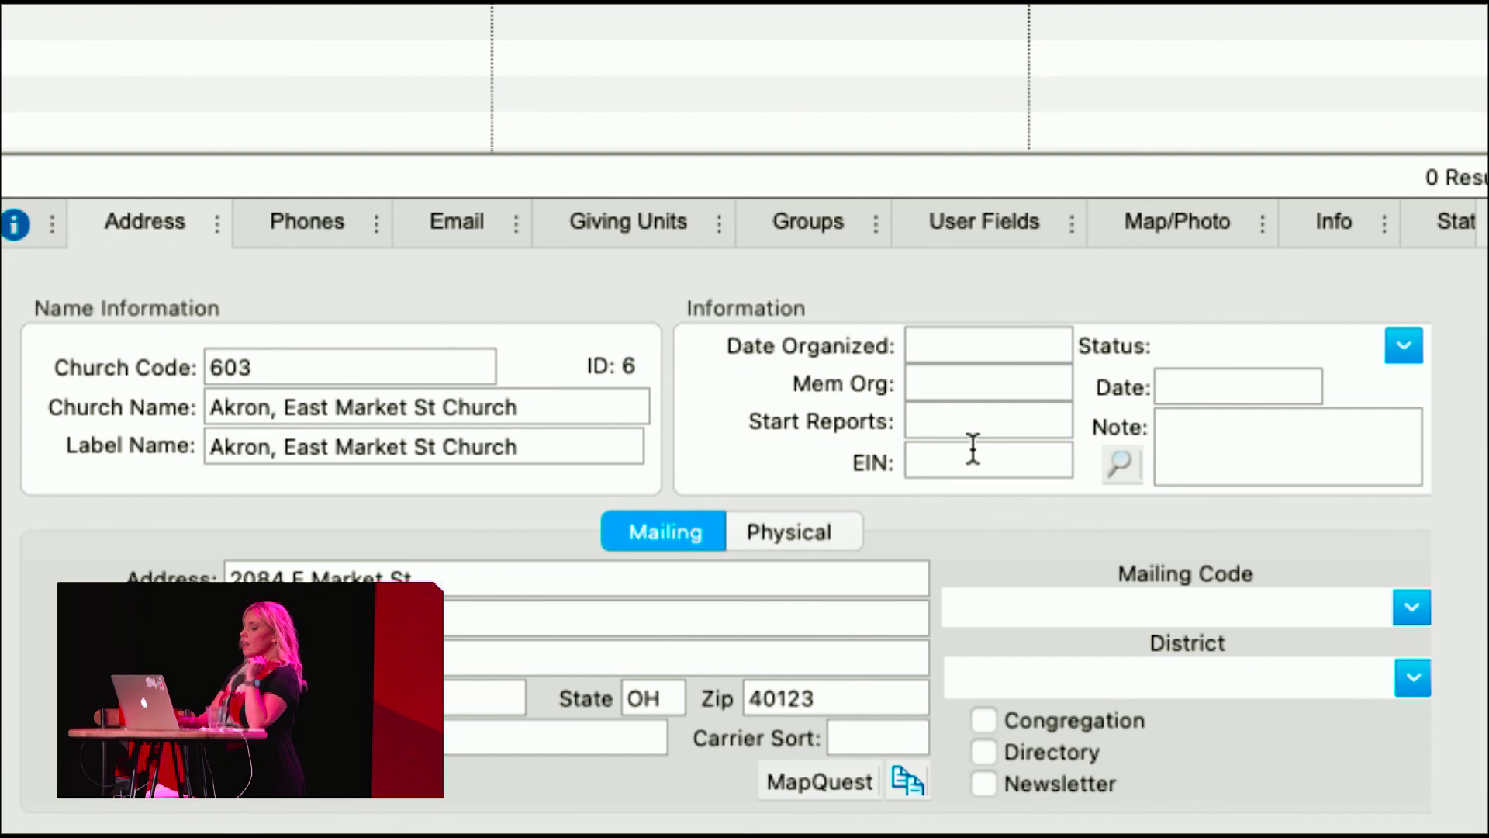
- Enter Date Organized 1.1.1950, Mem Org 200, Start Reports 1.1.1950 and EIN 12345678
left_click(951, 357)
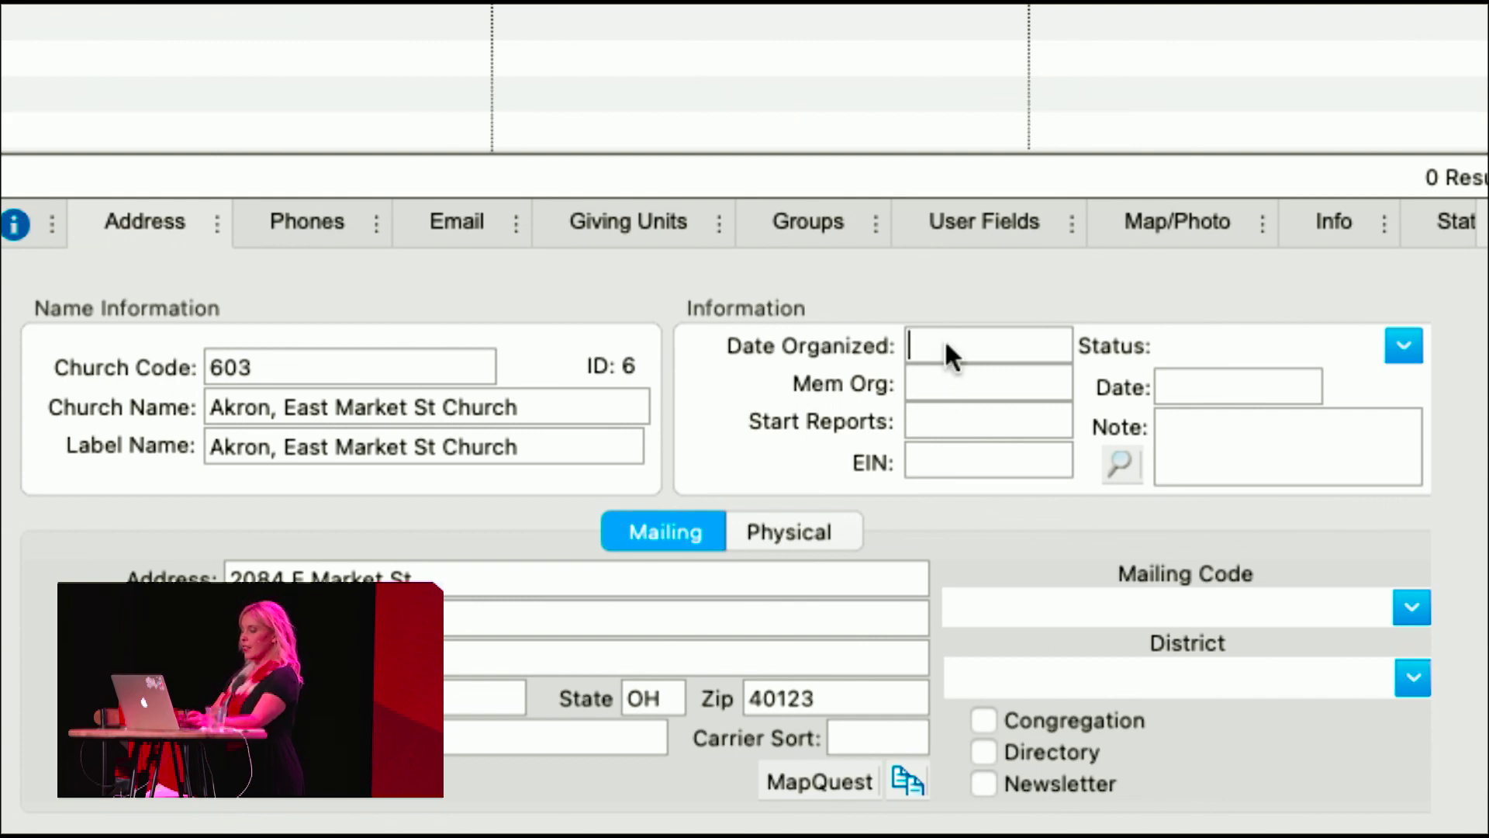
type("1.1.1950")
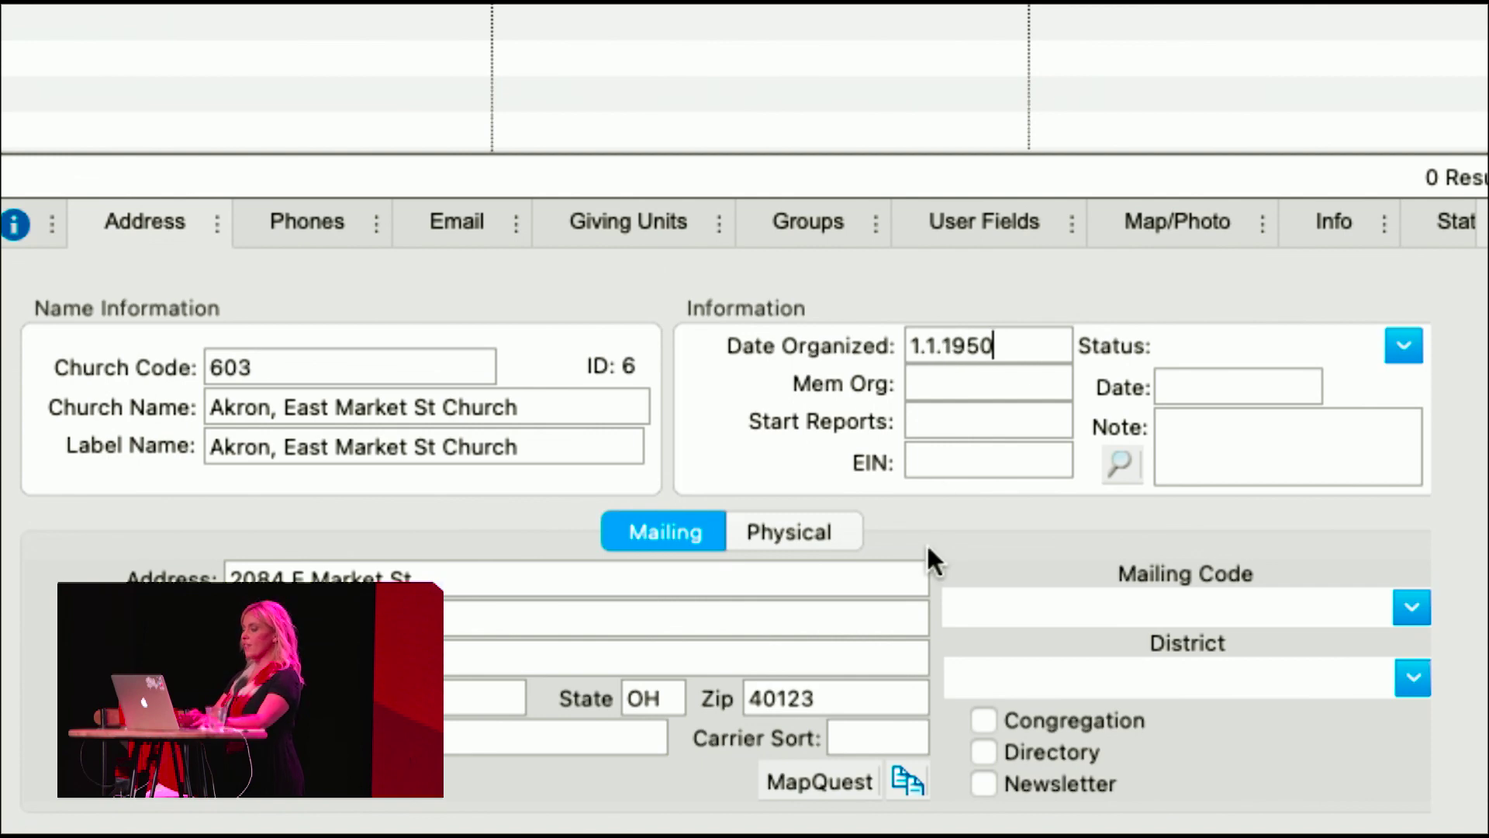
key("Tab")
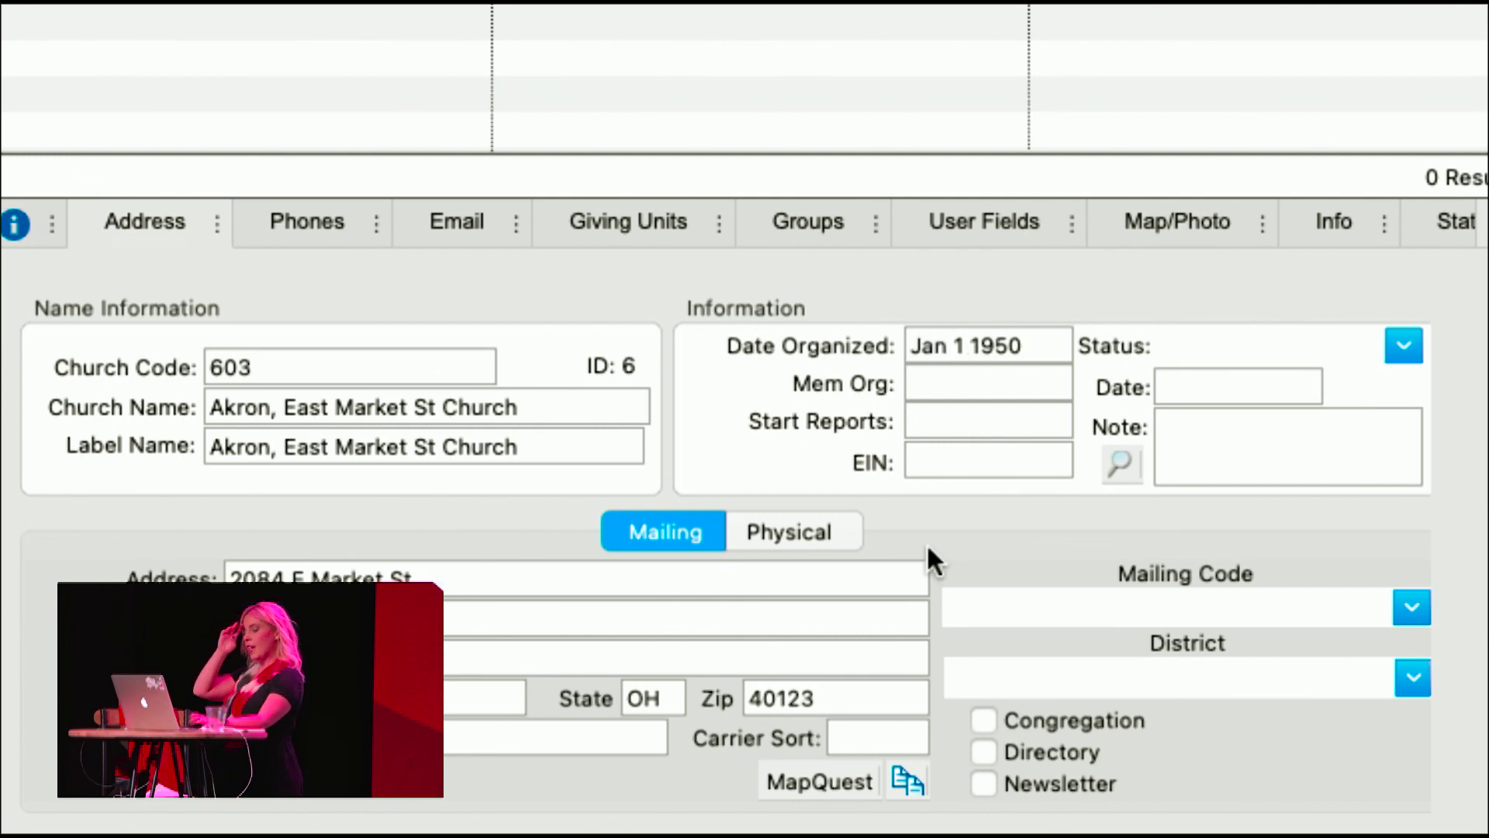
type("200")
key("Tab")
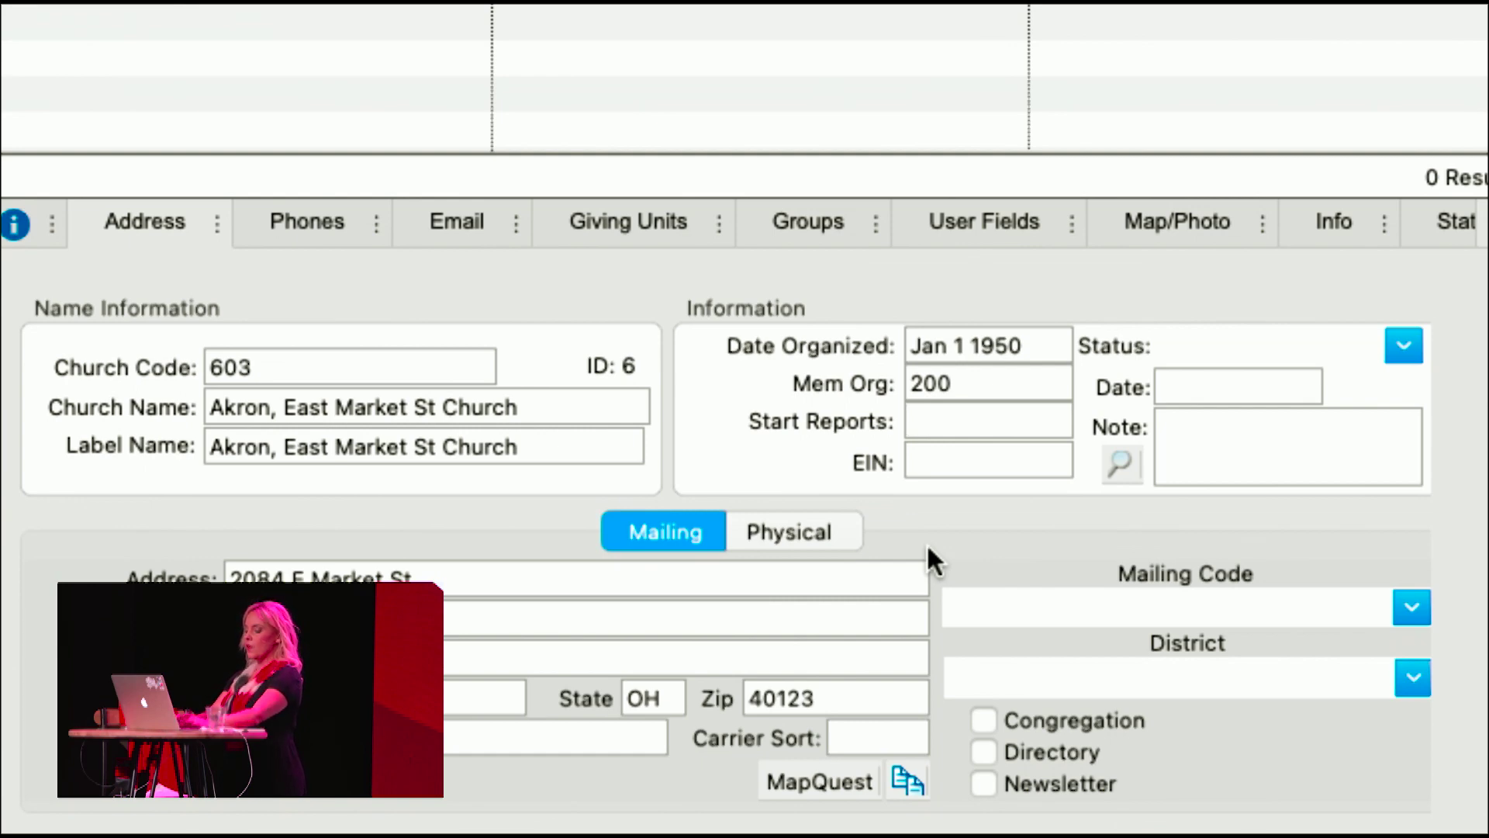
type("1.1.")
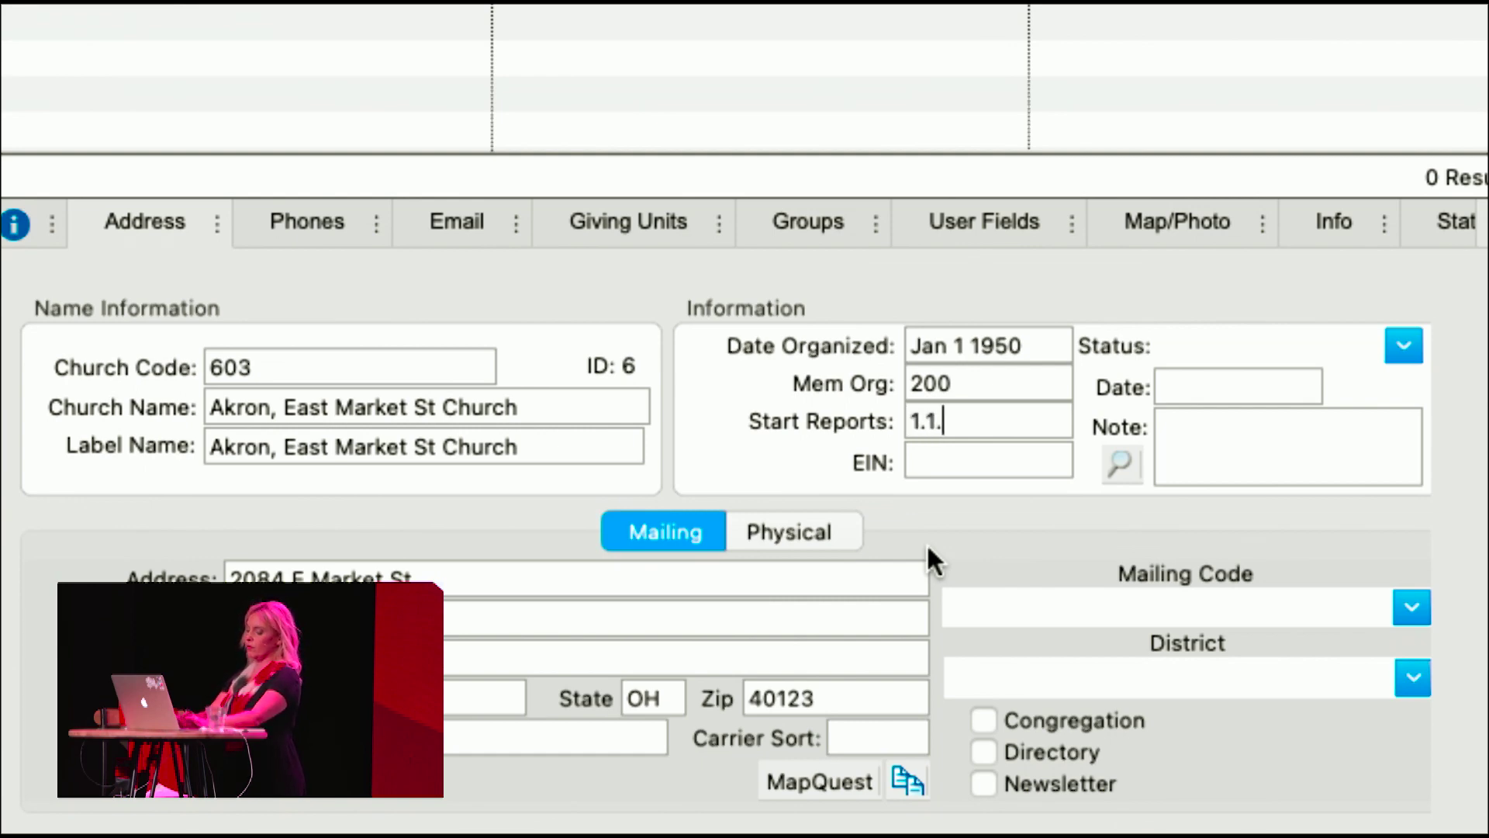
type("1950")
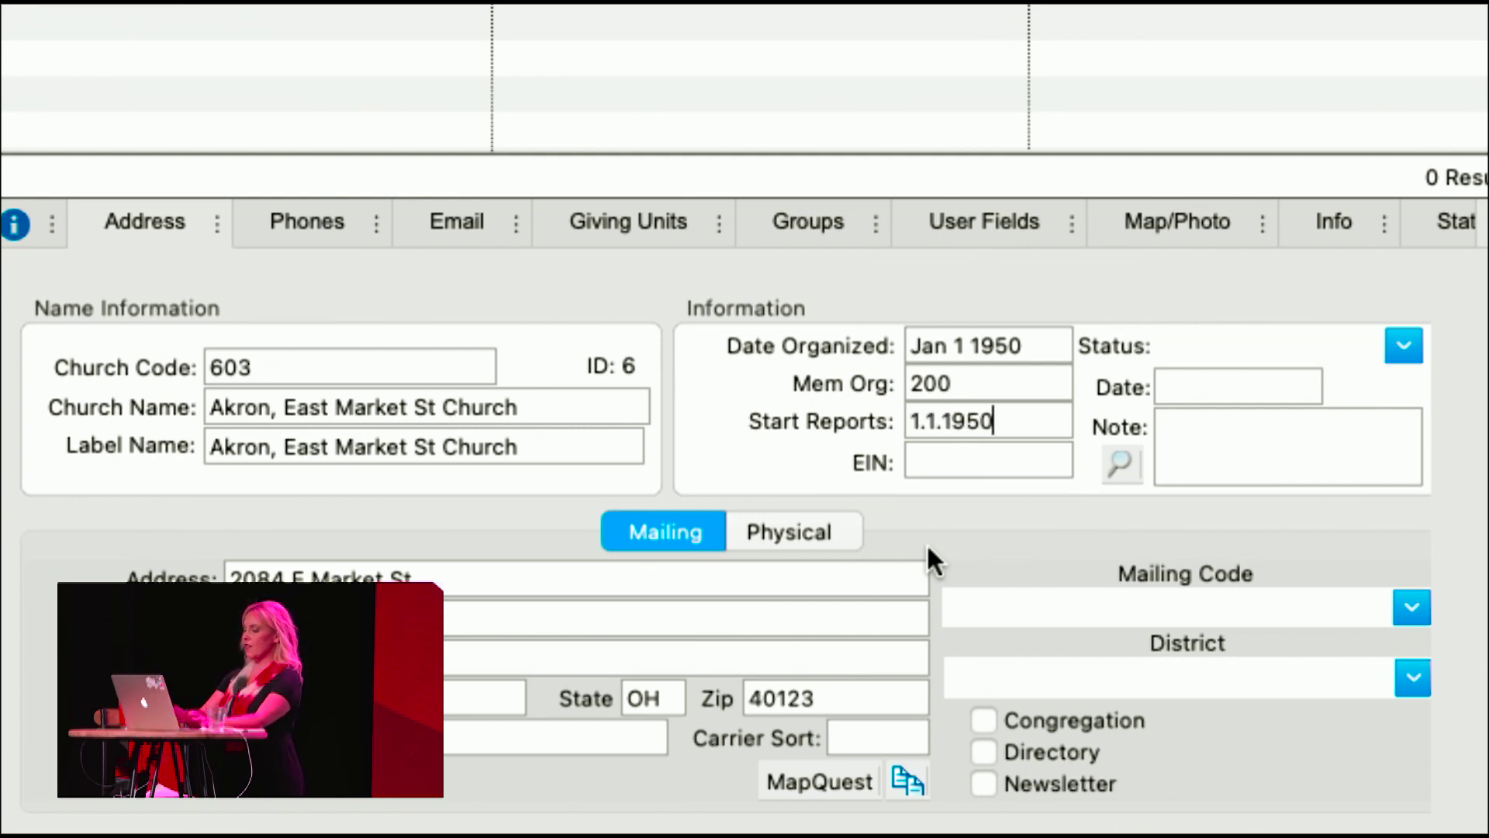
key("Tab")
type("1234")
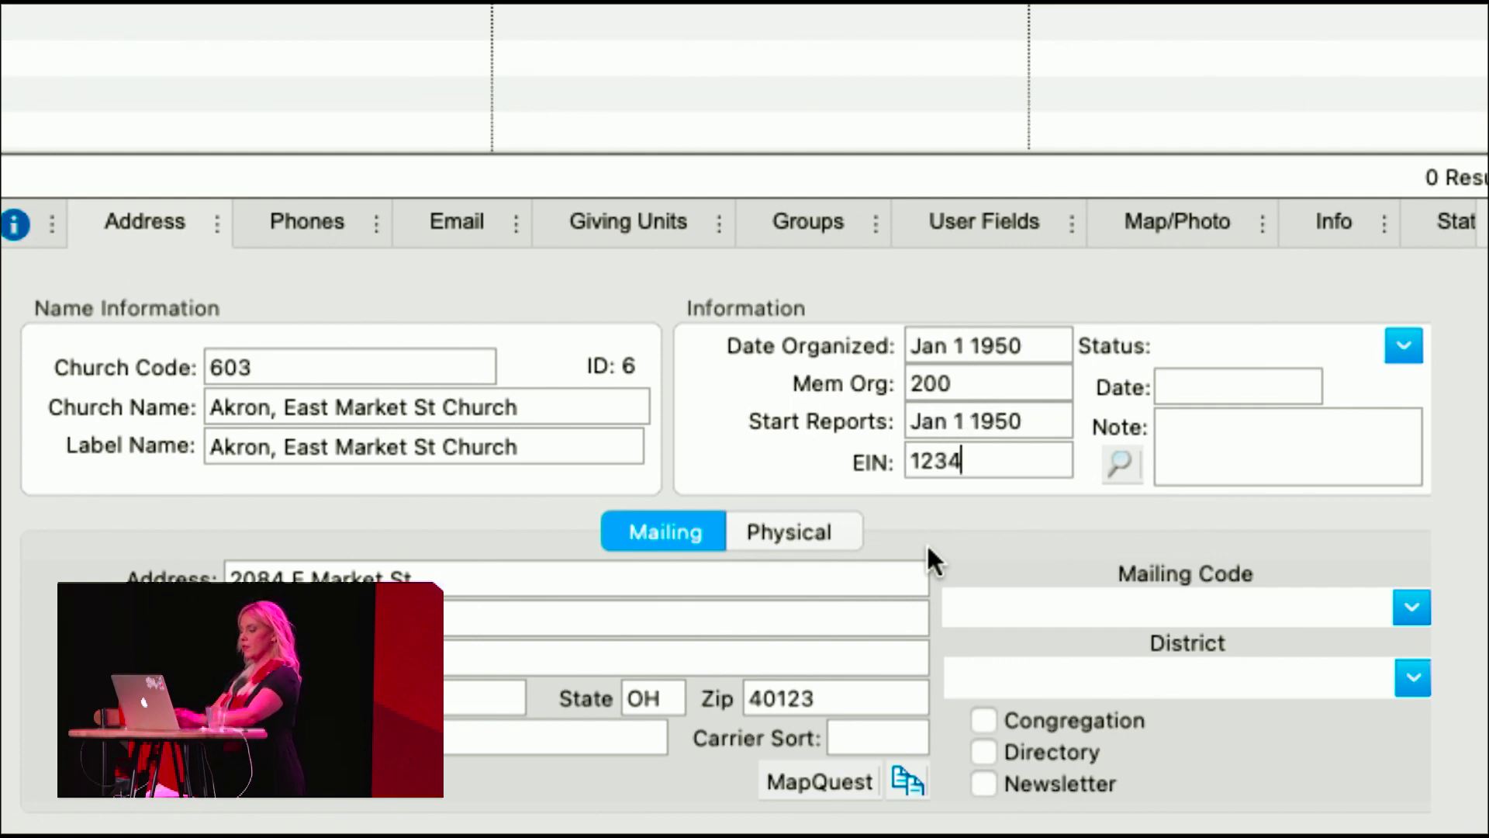
type("5678")
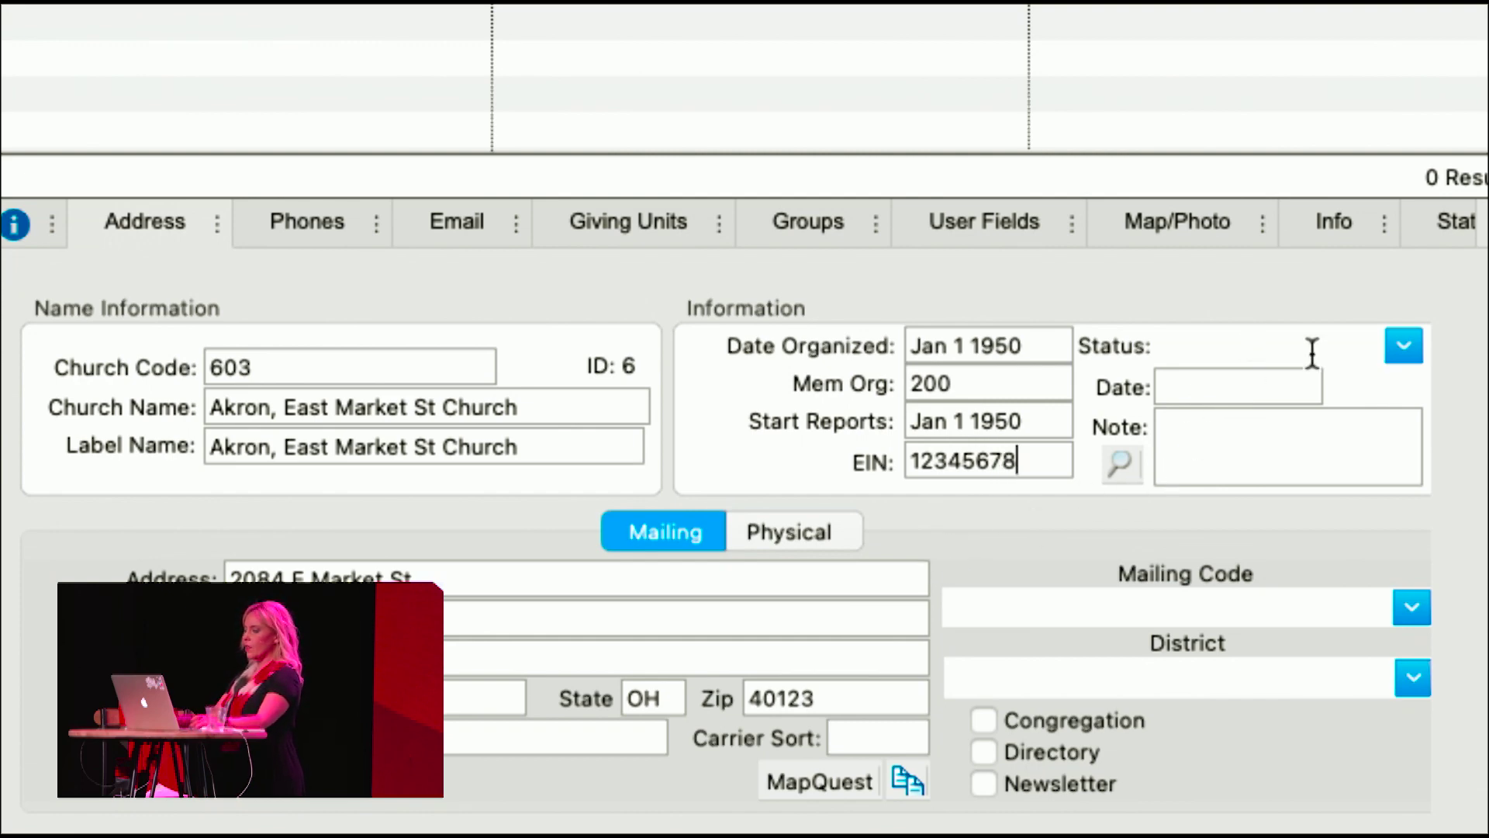
left_click(1403, 346)
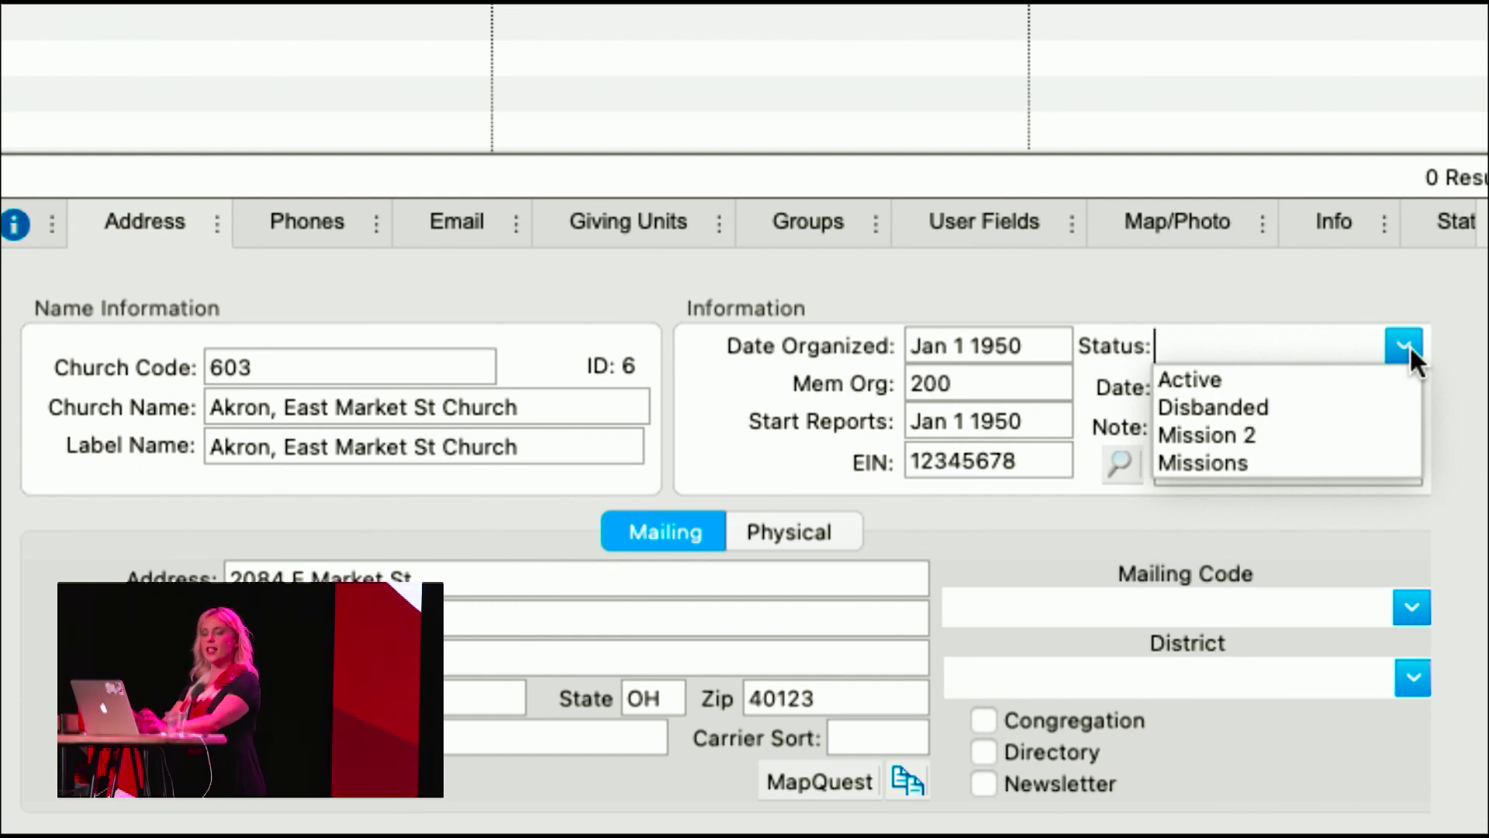
- Enter Youth in Status and accept it as a new code, then choose Active instead
type("Youth")
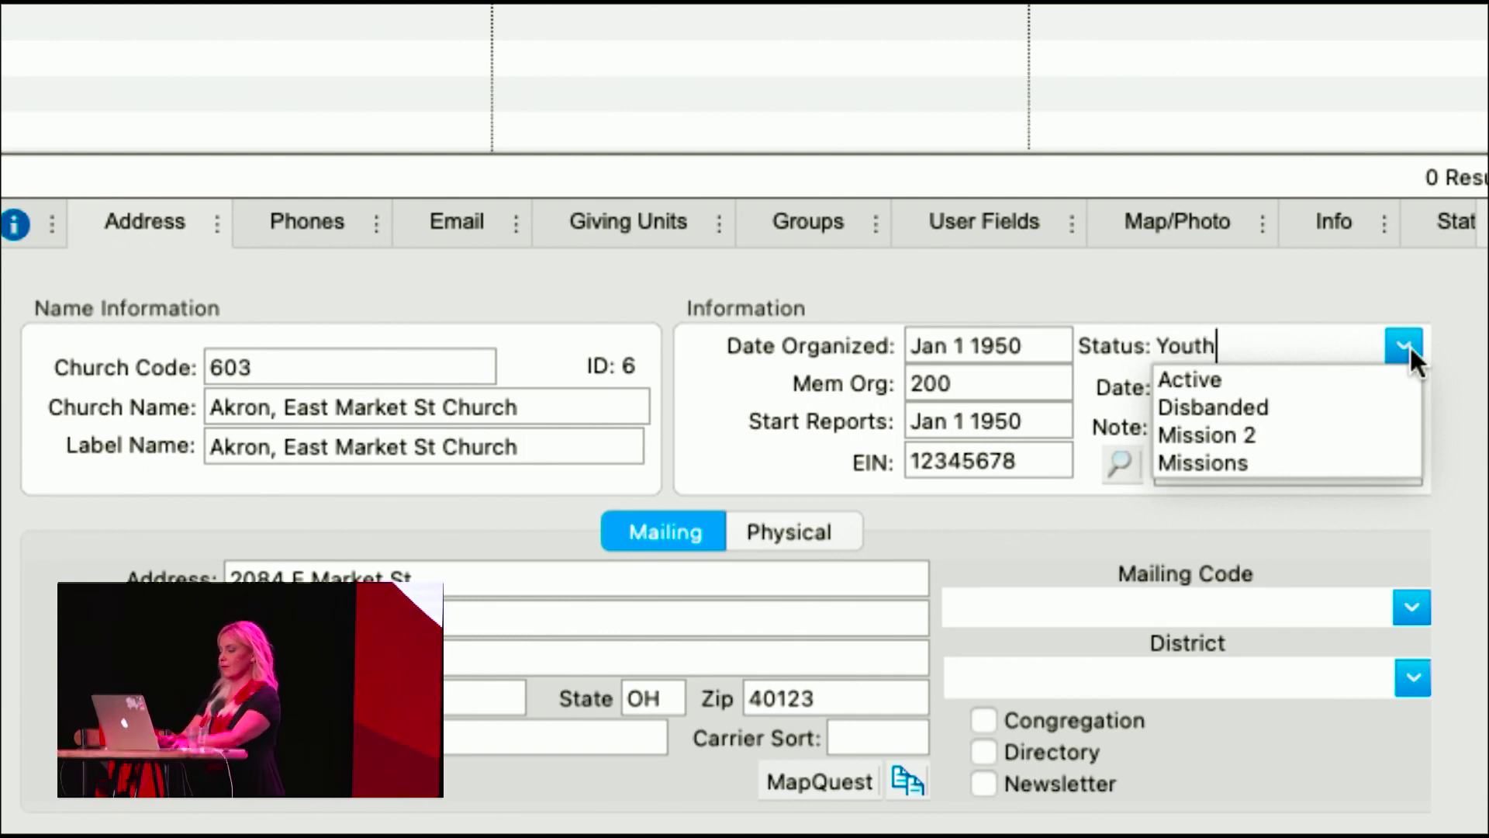
key("Return")
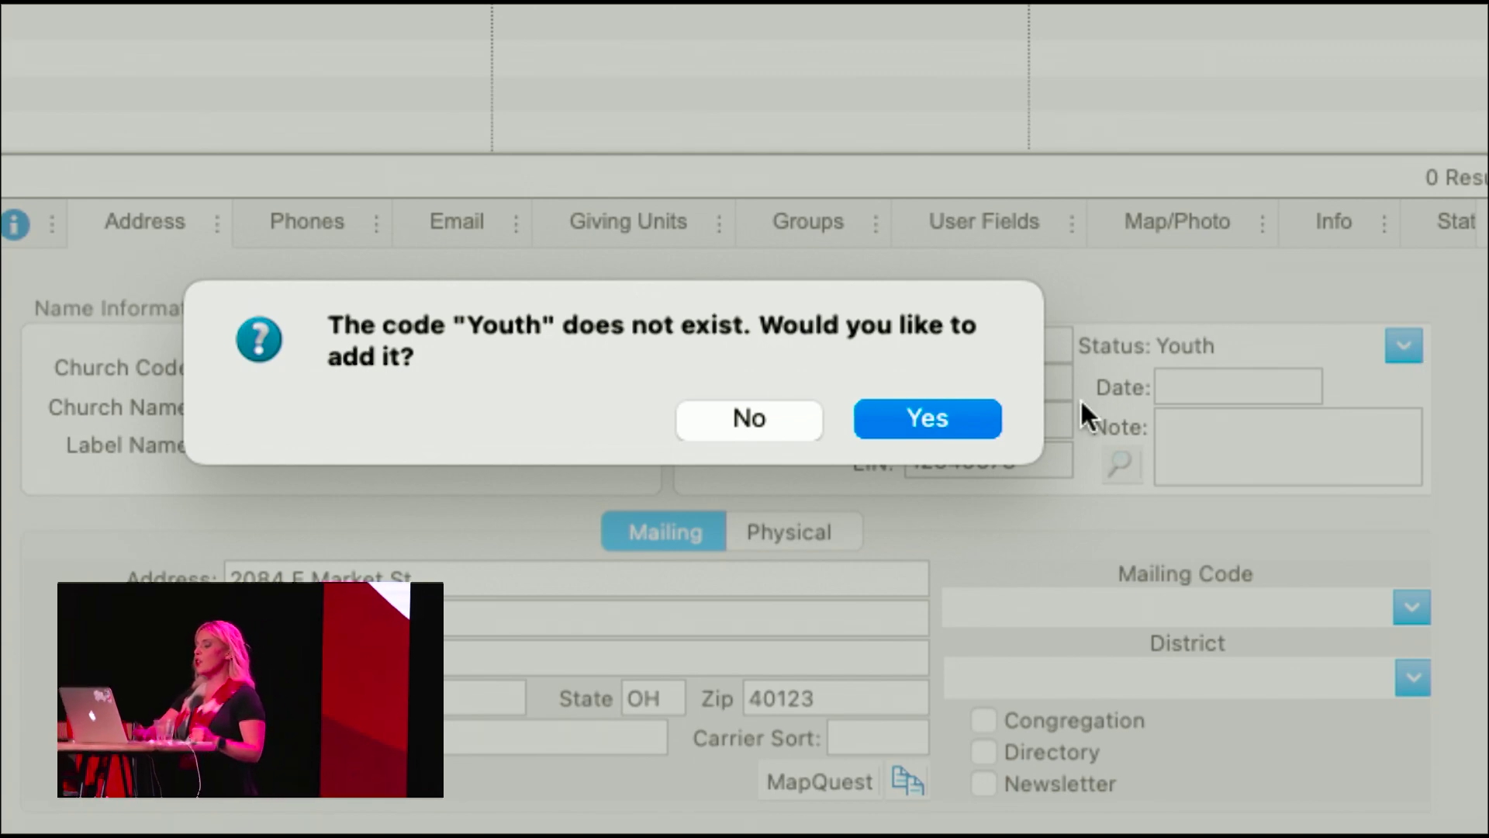
left_click(957, 417)
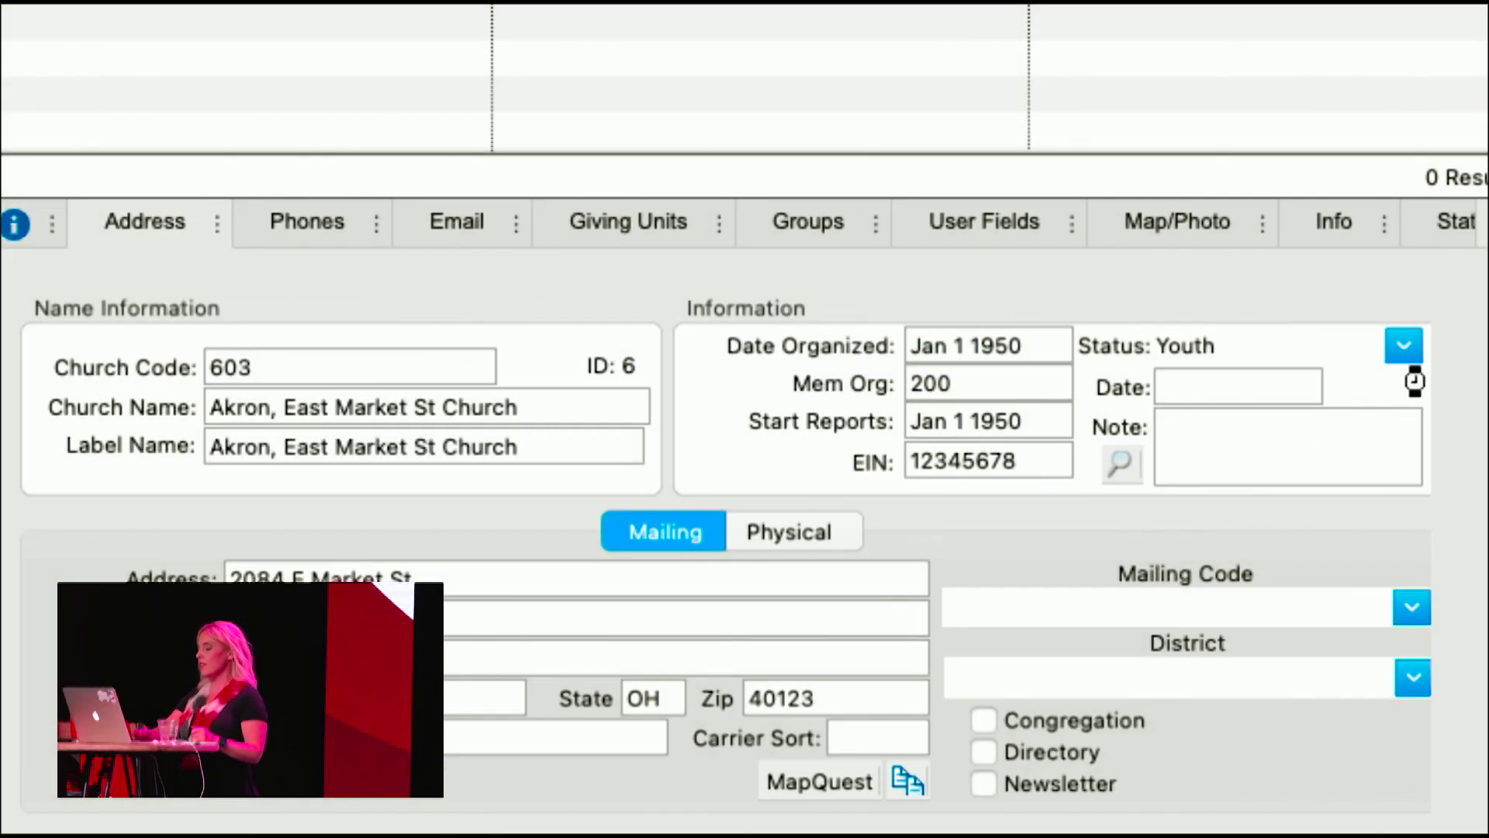
left_click(1403, 345)
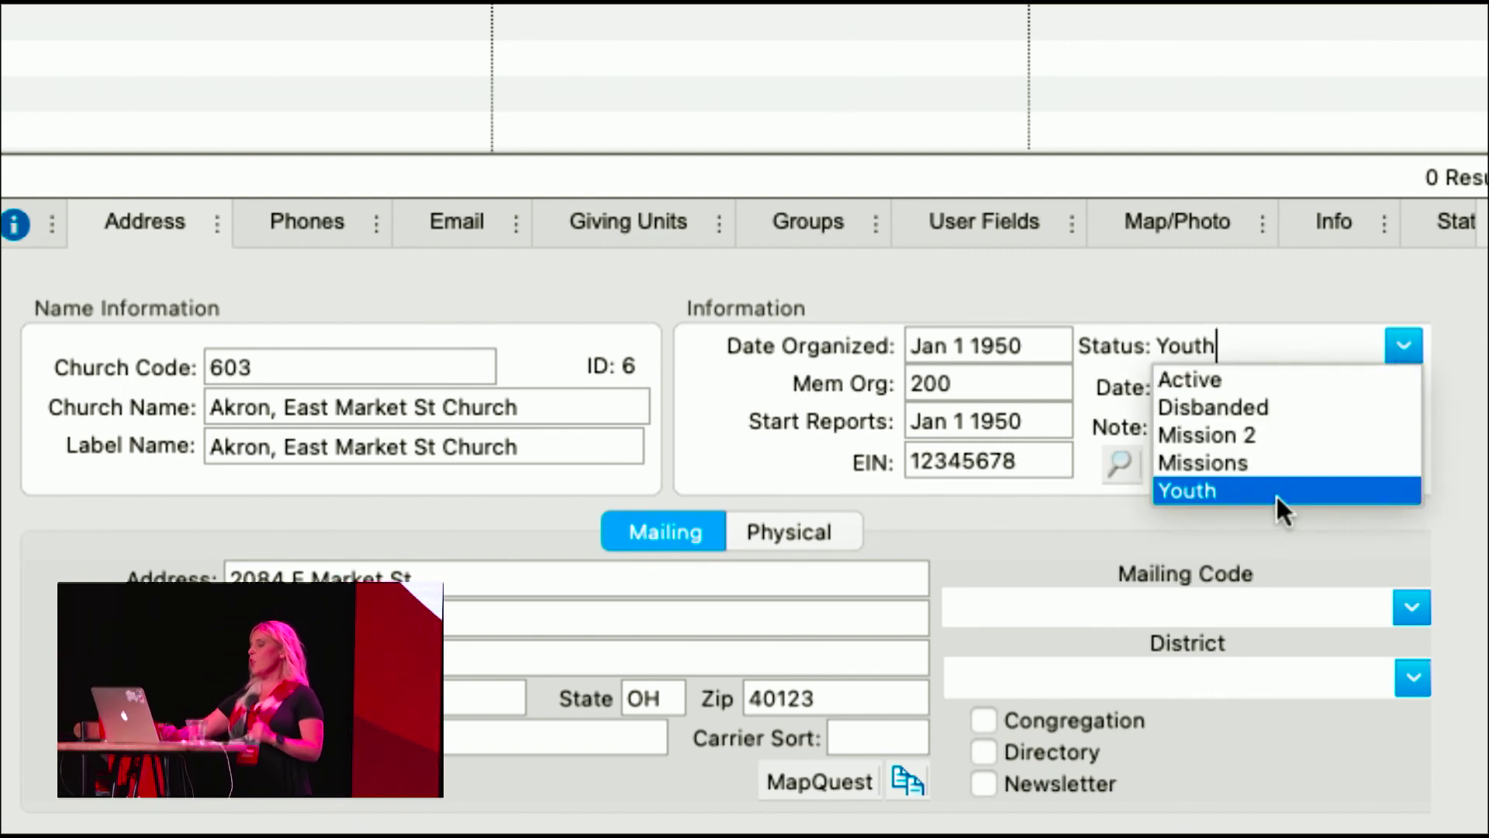
left_click(1198, 379)
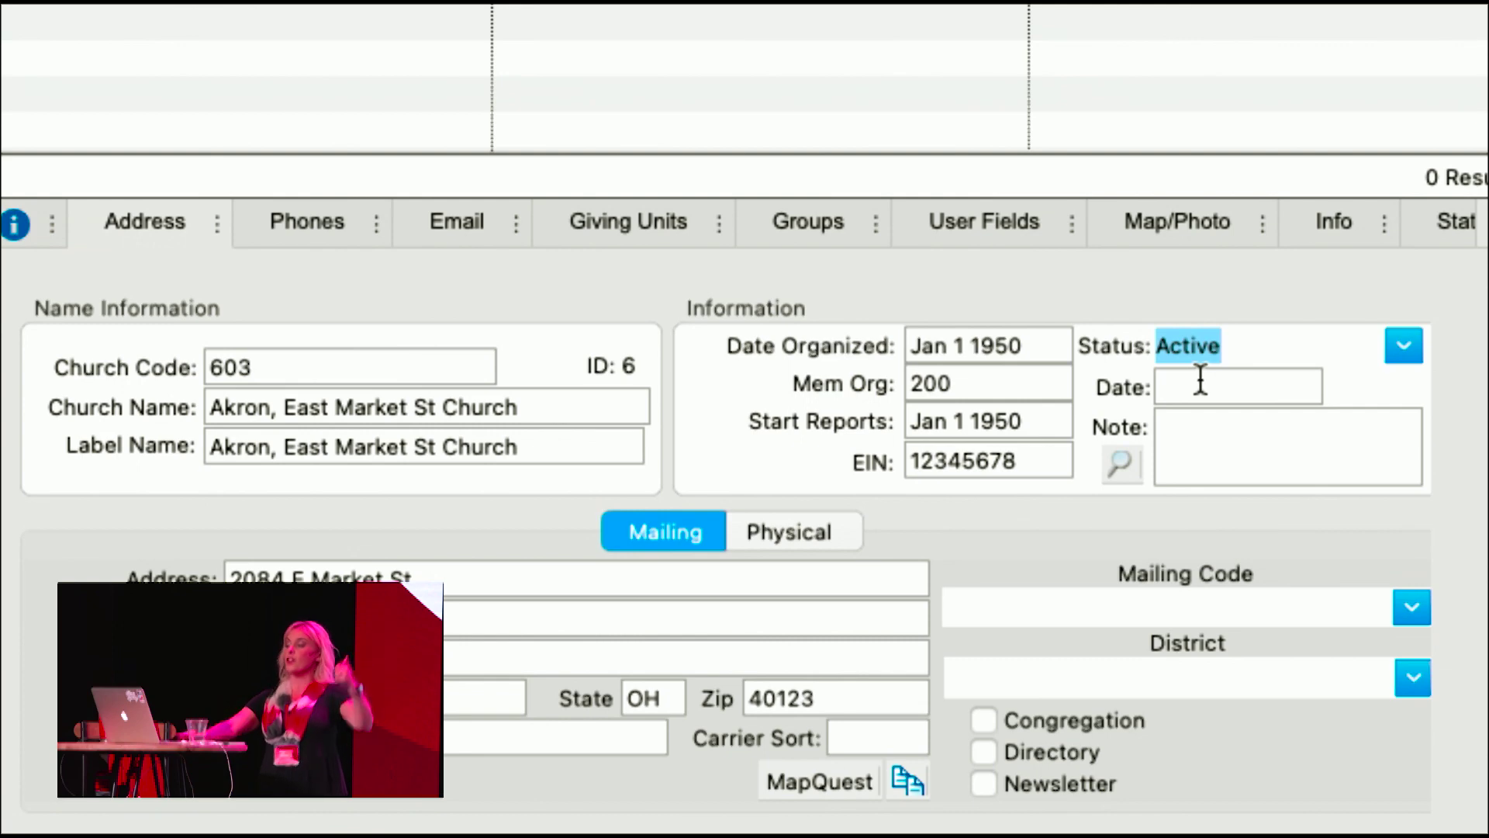
- Set the status date to 1.1.1950
left_click(1200, 380)
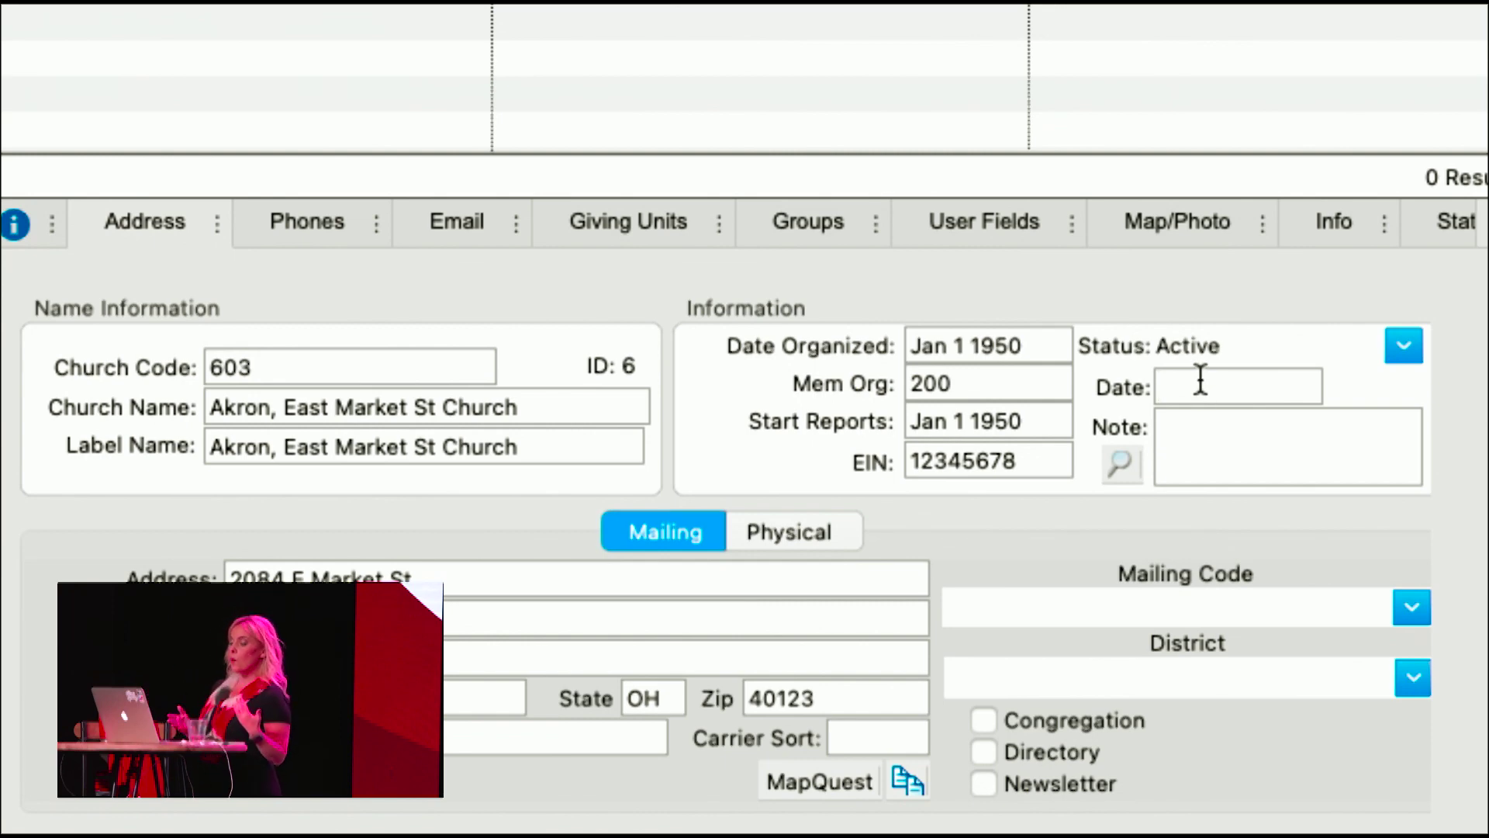
type("1.1")
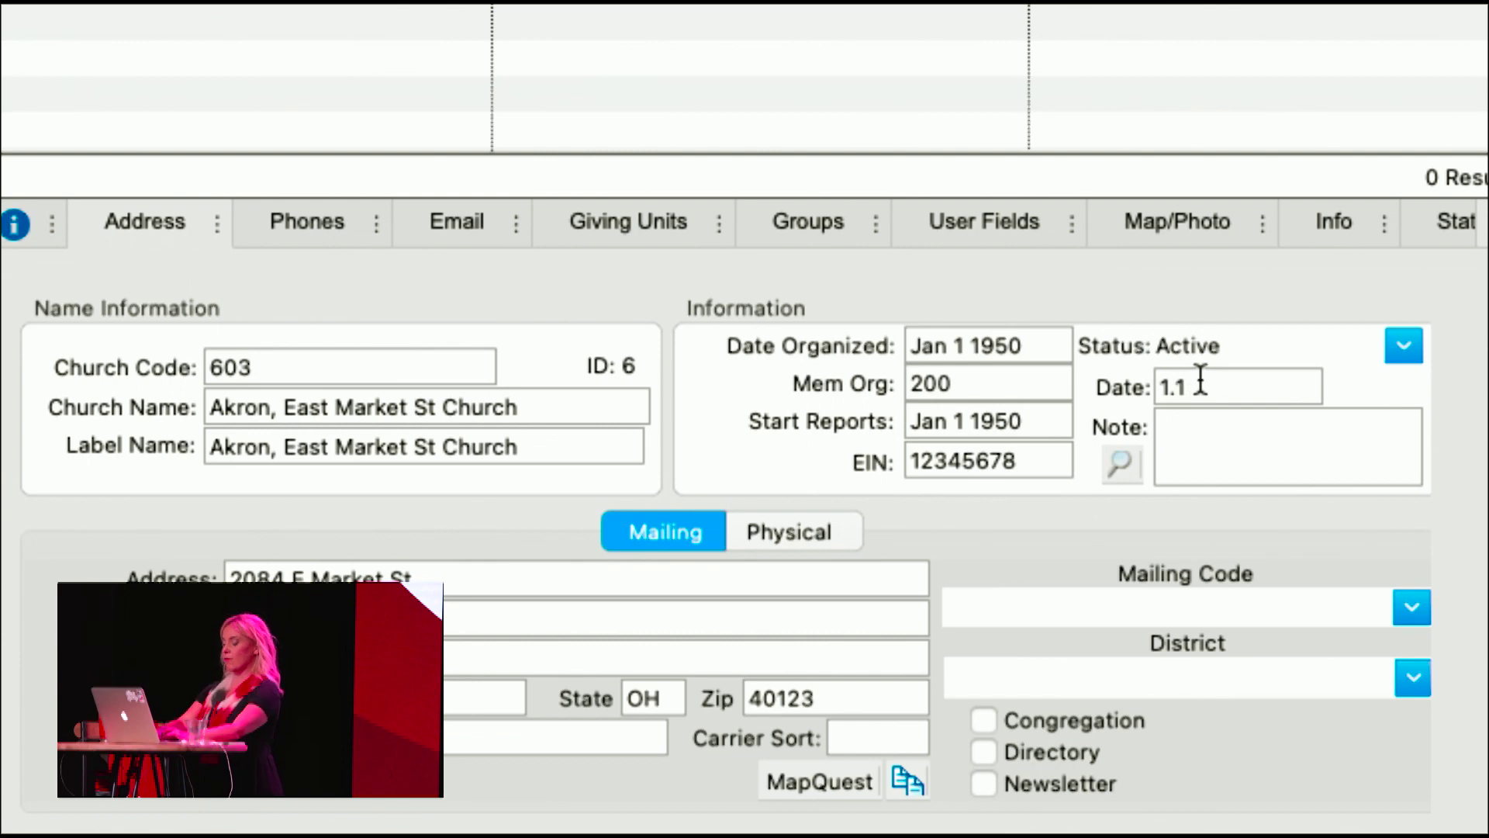
type(".1950")
key("Tab")
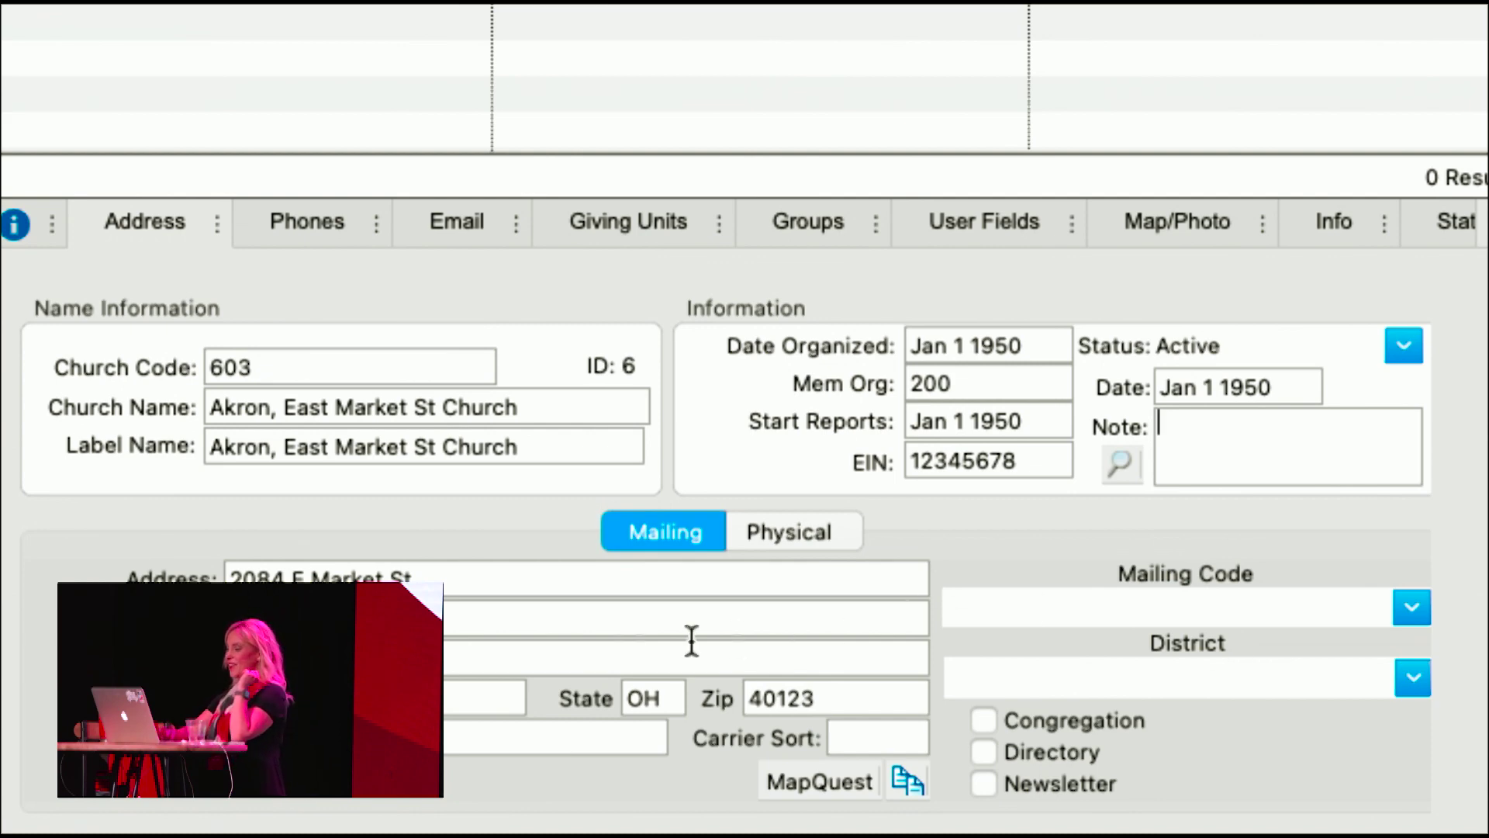
left_click(1405, 668)
- Choose Akron as the church's district
left_click(1114, 698)
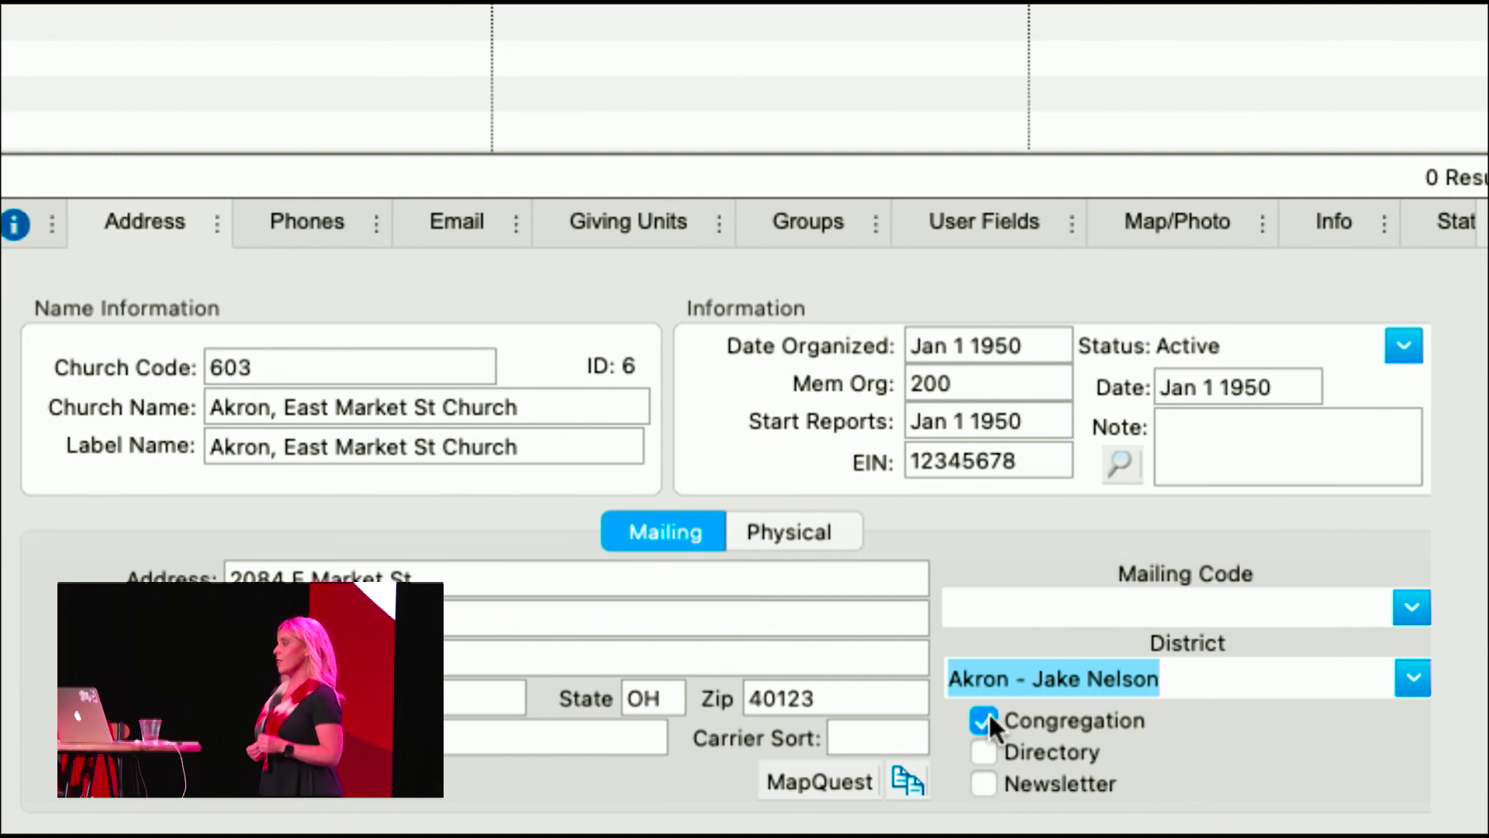
- Tick the Directory and Newsletter checkboxes
left_click(981, 754)
left_click(981, 785)
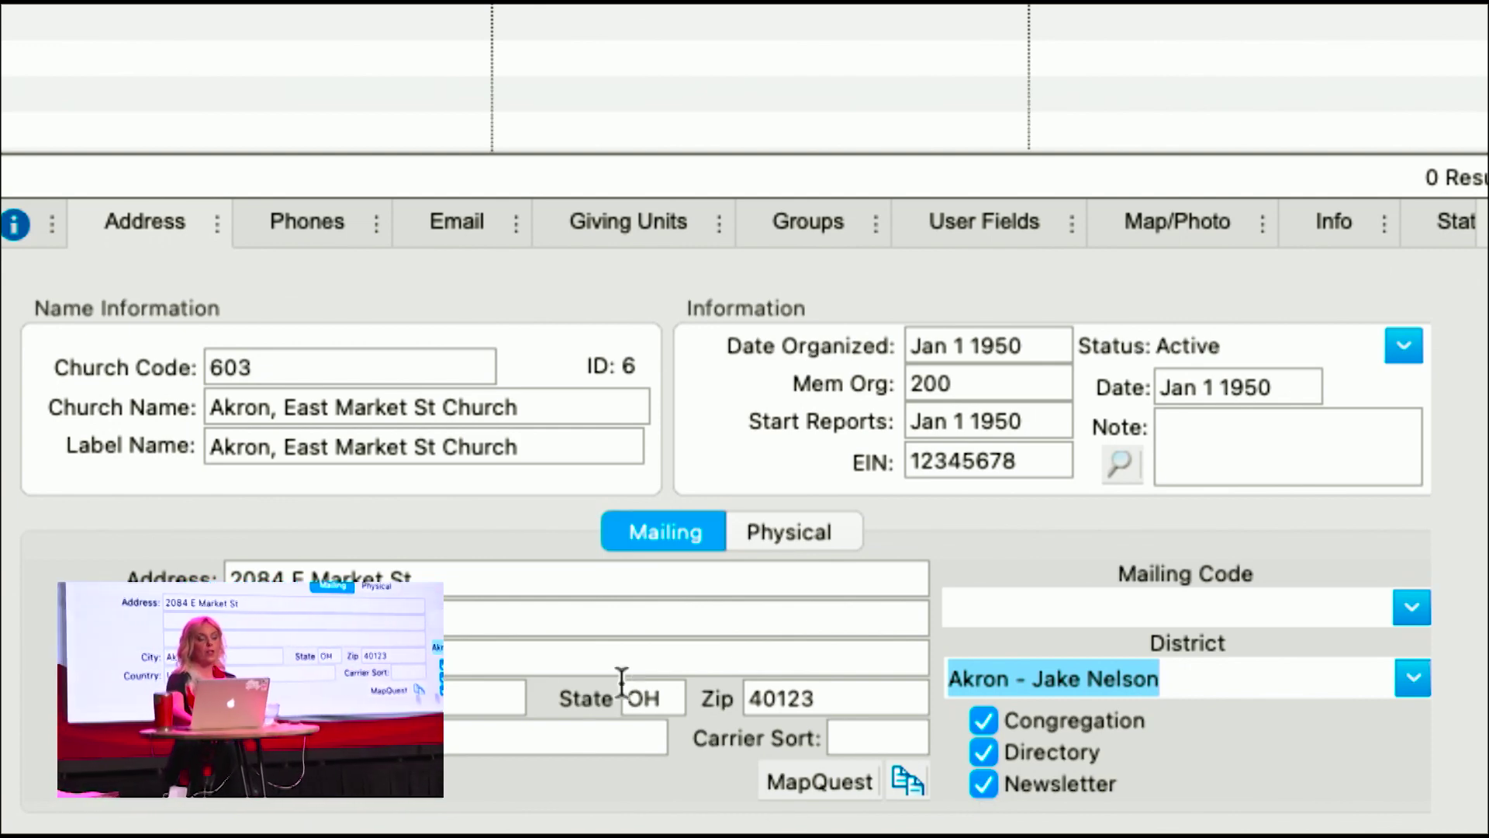
- Replace the mailing street address with 123 Testing Way
left_click_drag(445, 574, 238, 574)
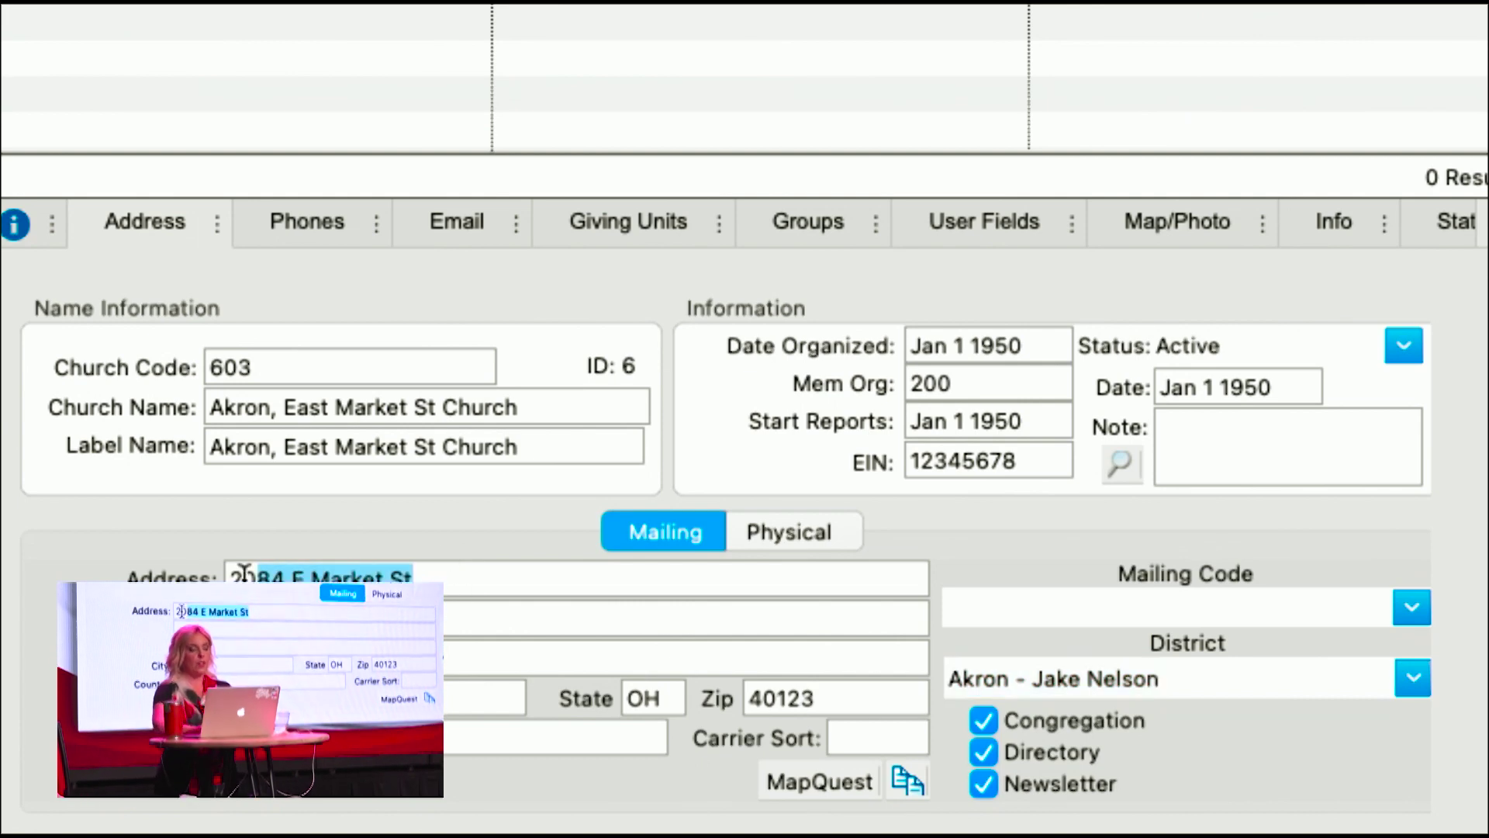
key("BackSpace")
type("123")
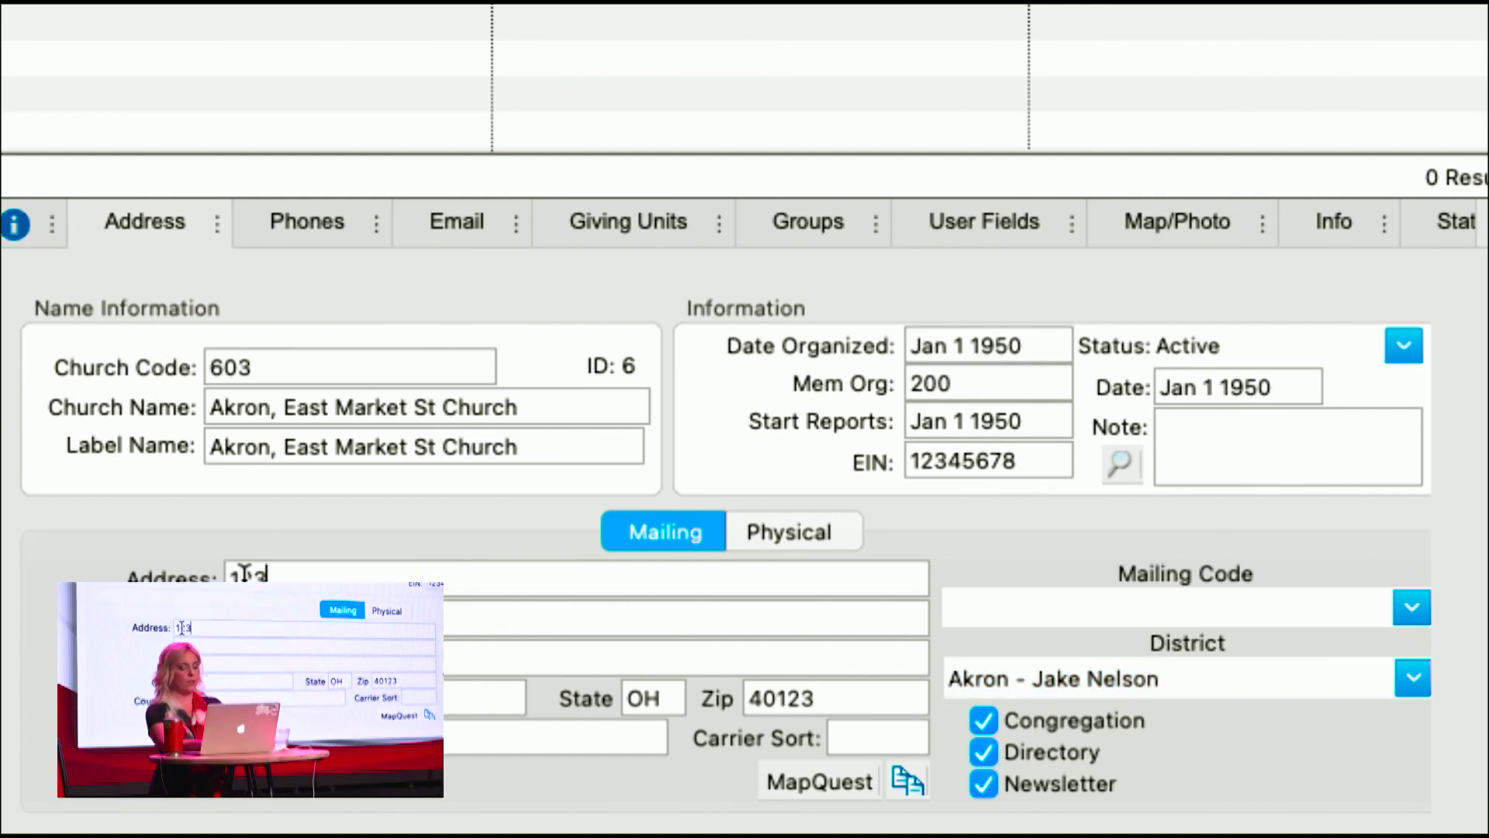
type(" Testing Way")
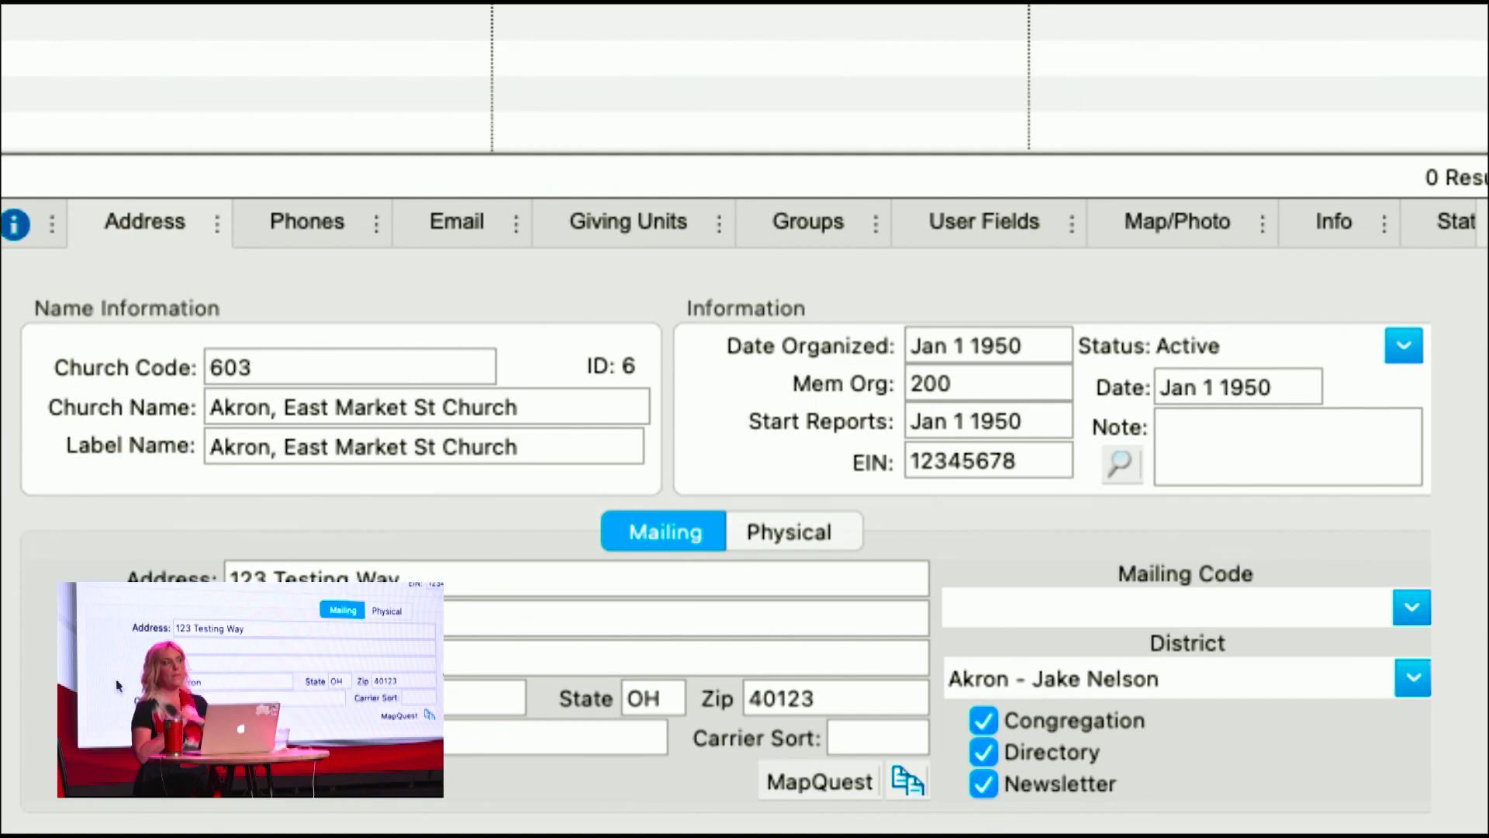
left_click(818, 530)
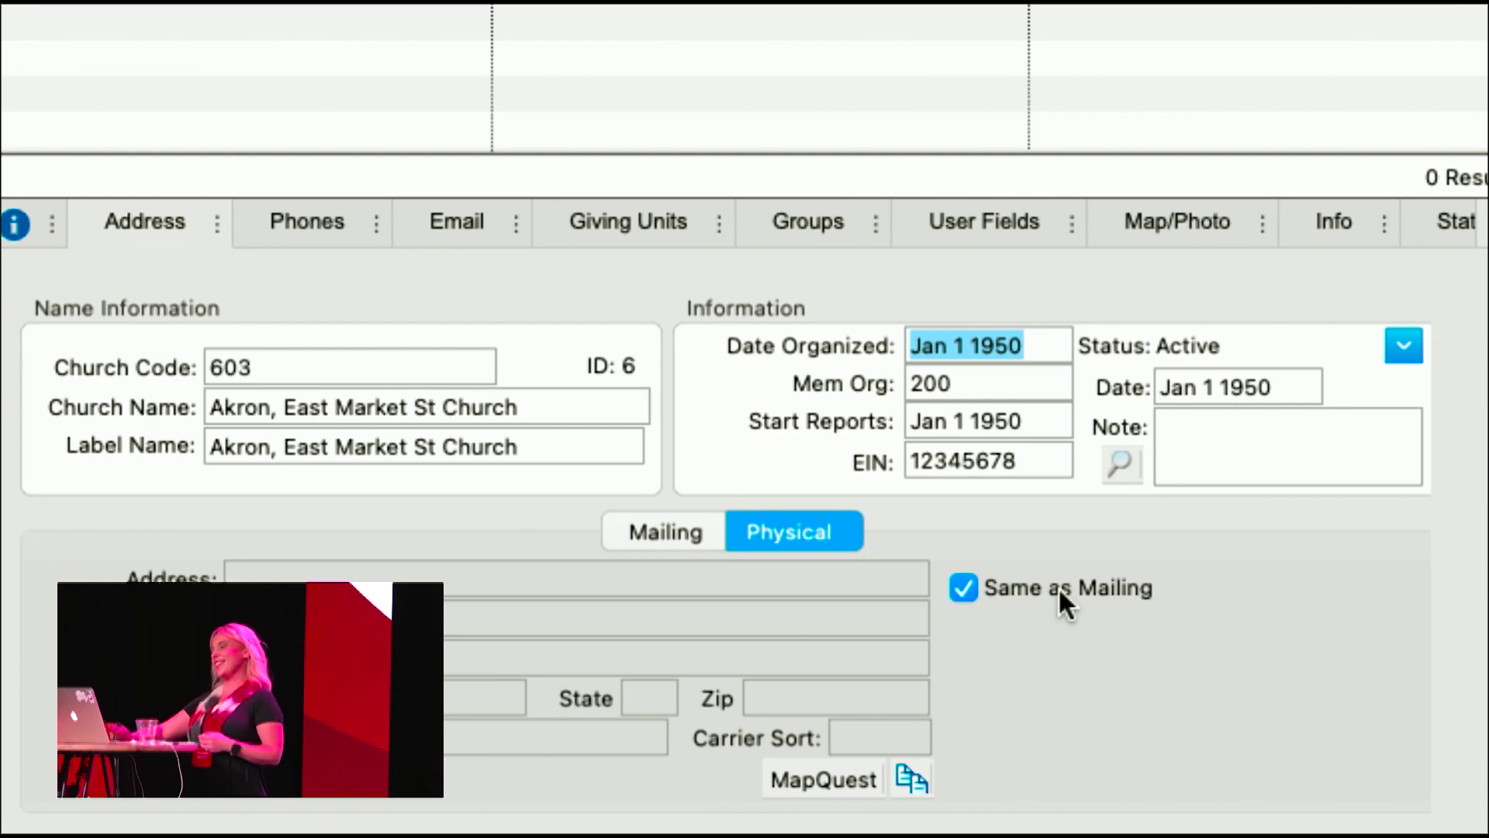
left_click(962, 589)
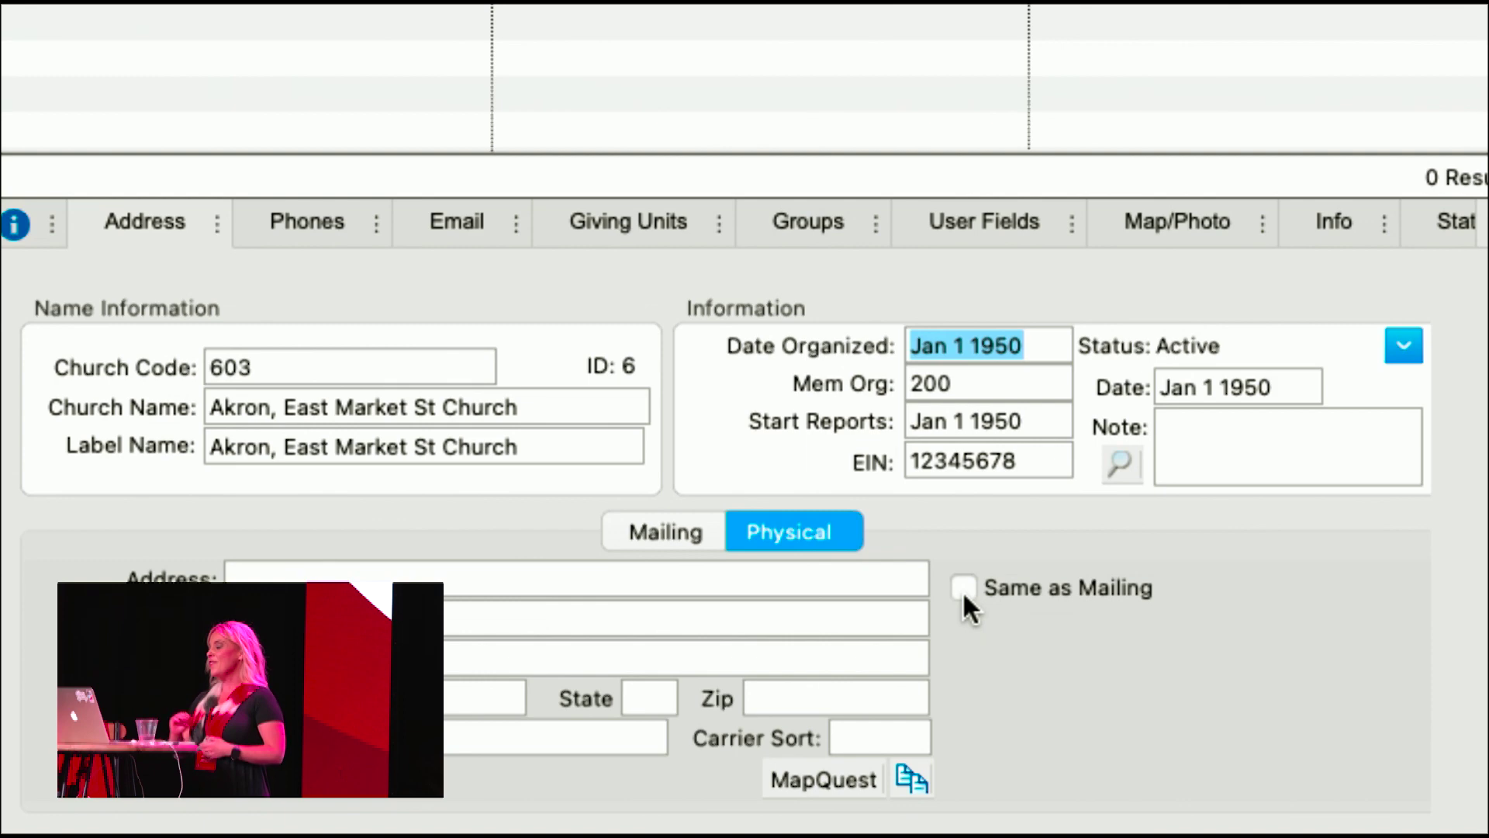
left_click(582, 578)
type("2084 ")
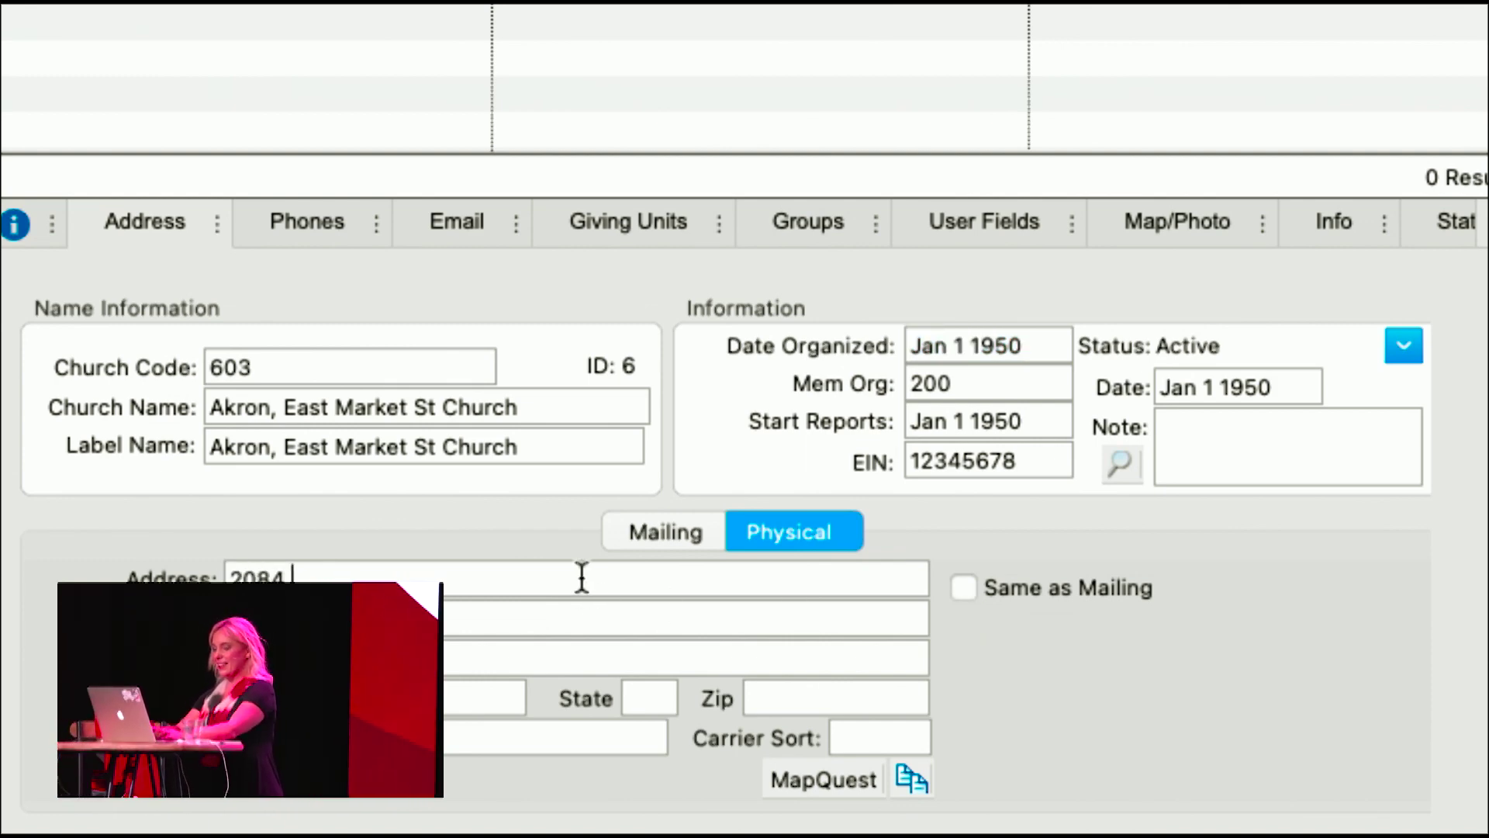
type("E Market St")
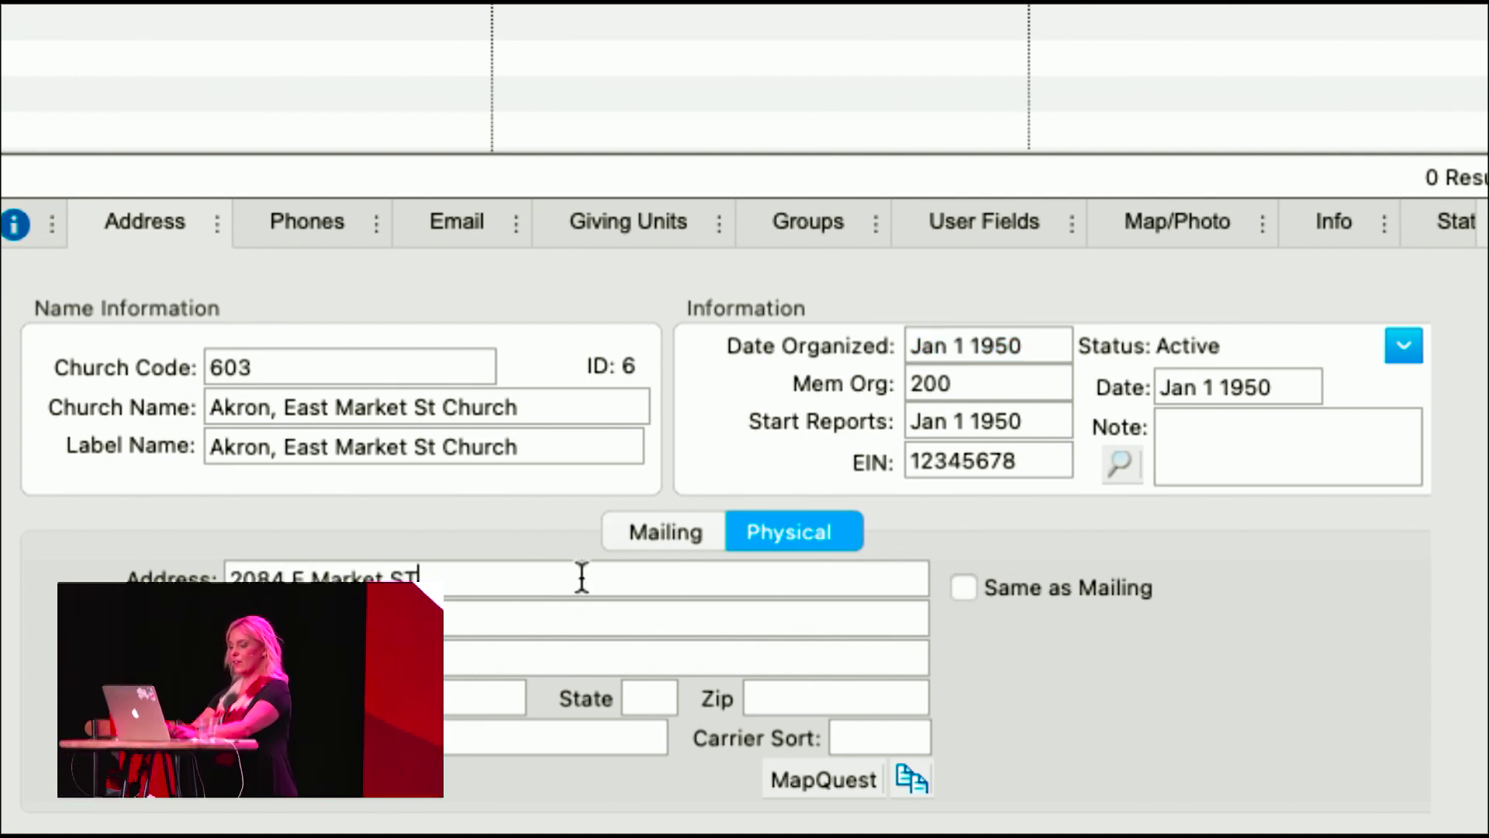
type("OH")
key("Tab")
type("44312")
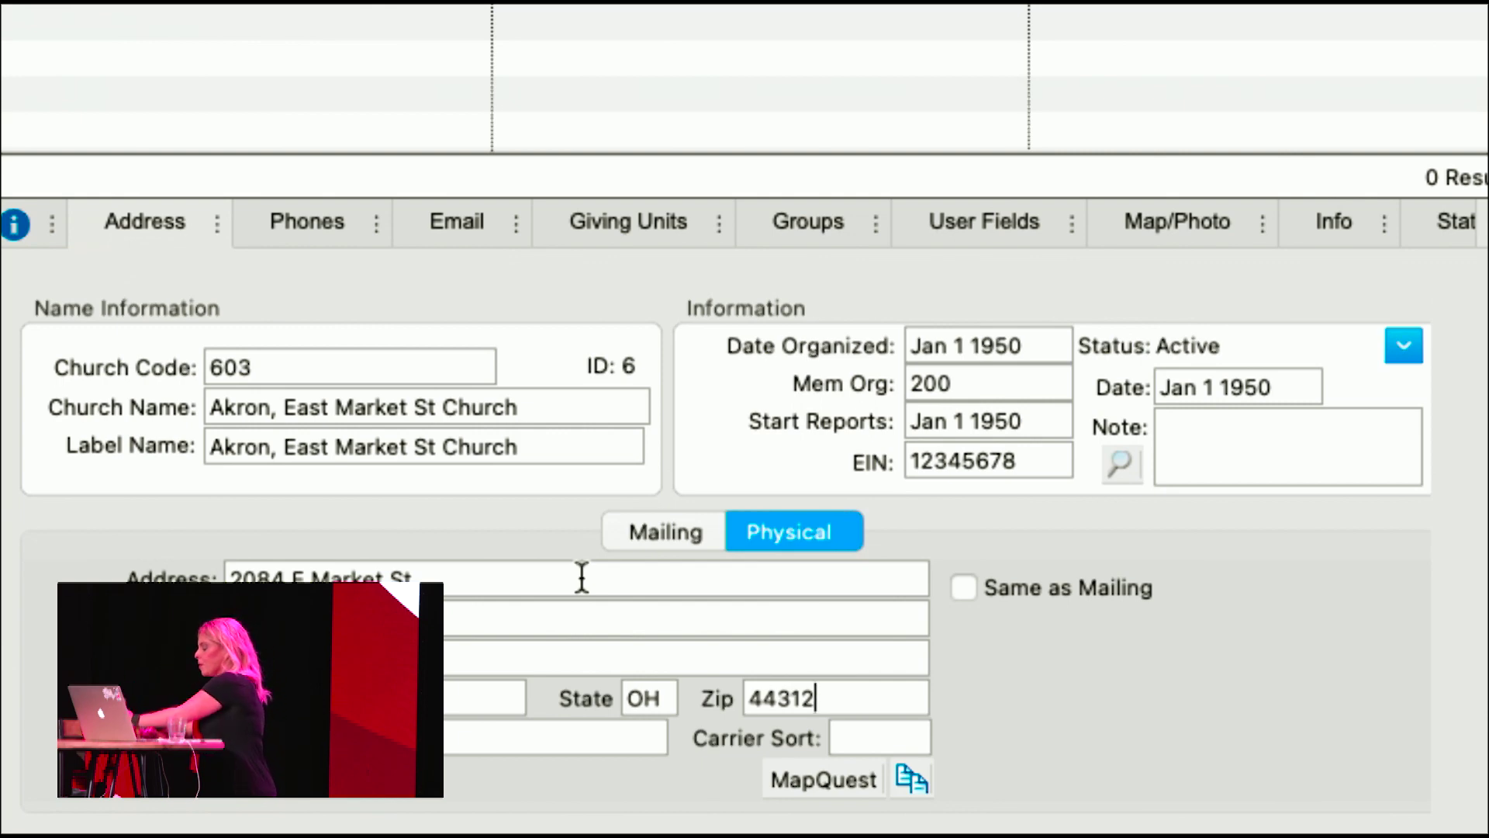
left_click(292, 223)
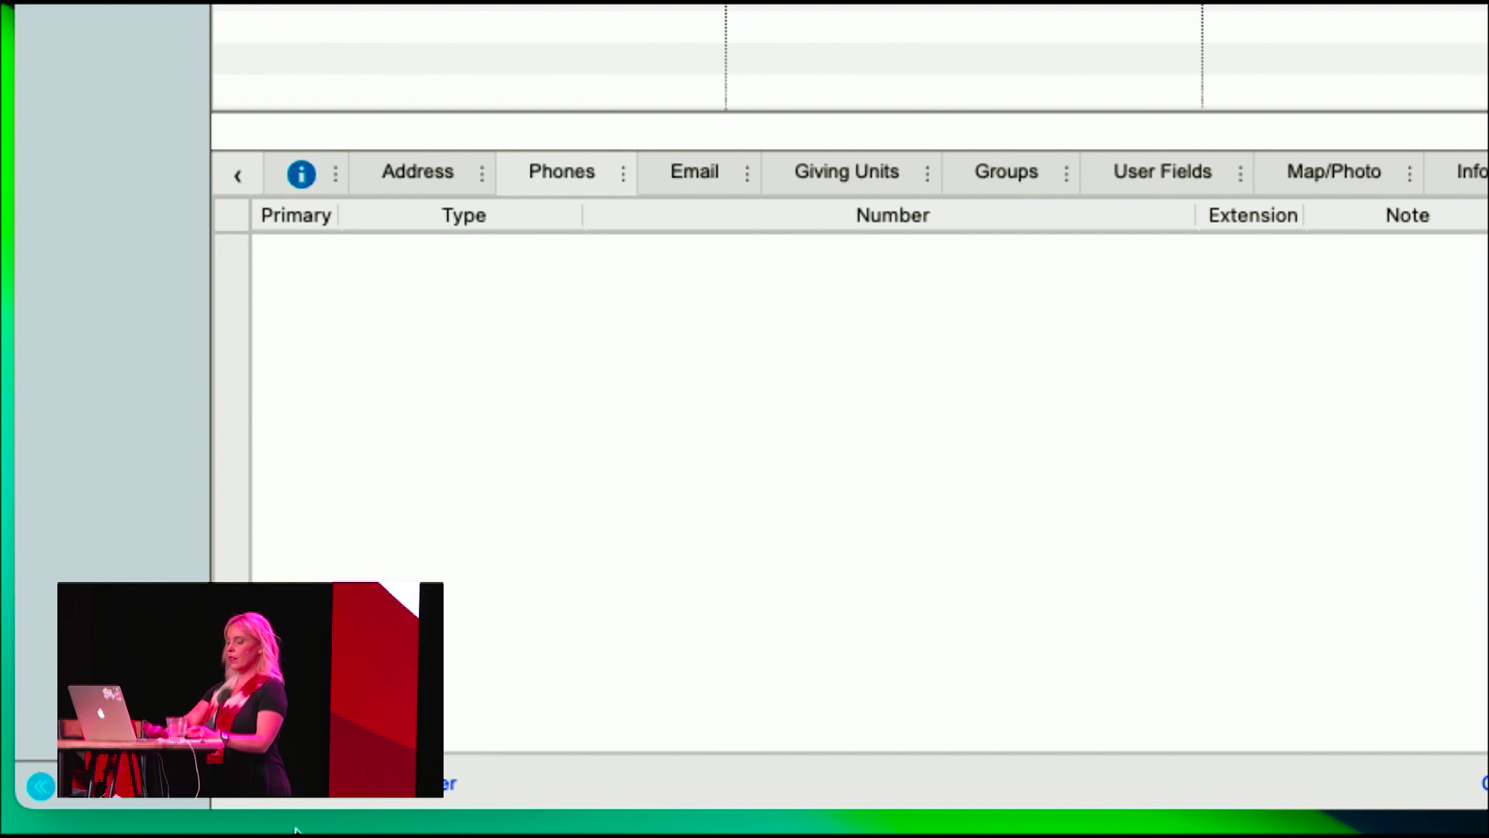
- Add a primary phone of type Primary, entering the church's number and the note 'Pastor's Cell'
left_click(388, 783)
left_click(296, 249)
left_click(564, 251)
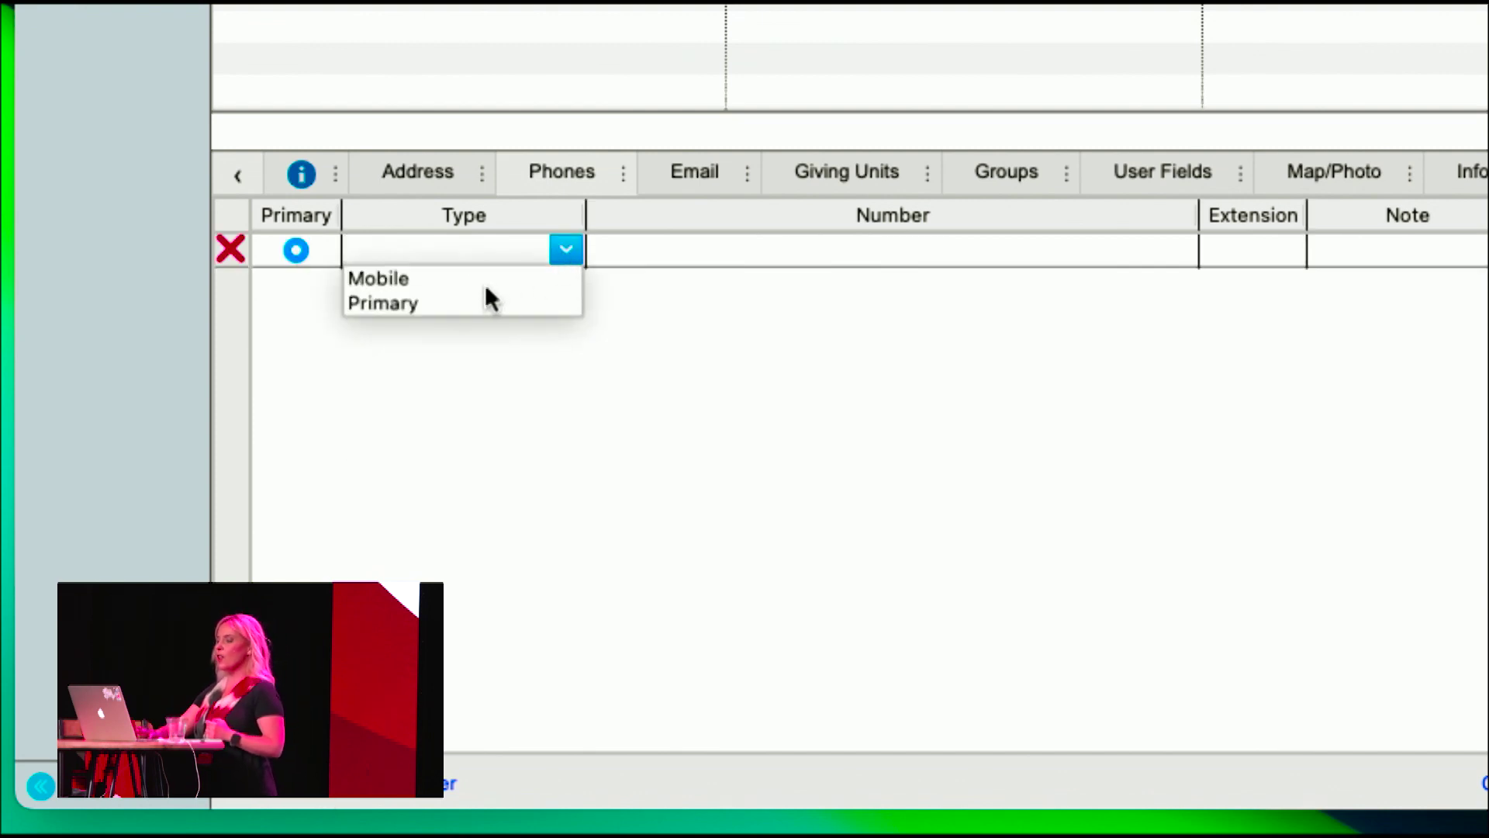
left_click(484, 304)
left_click(717, 253)
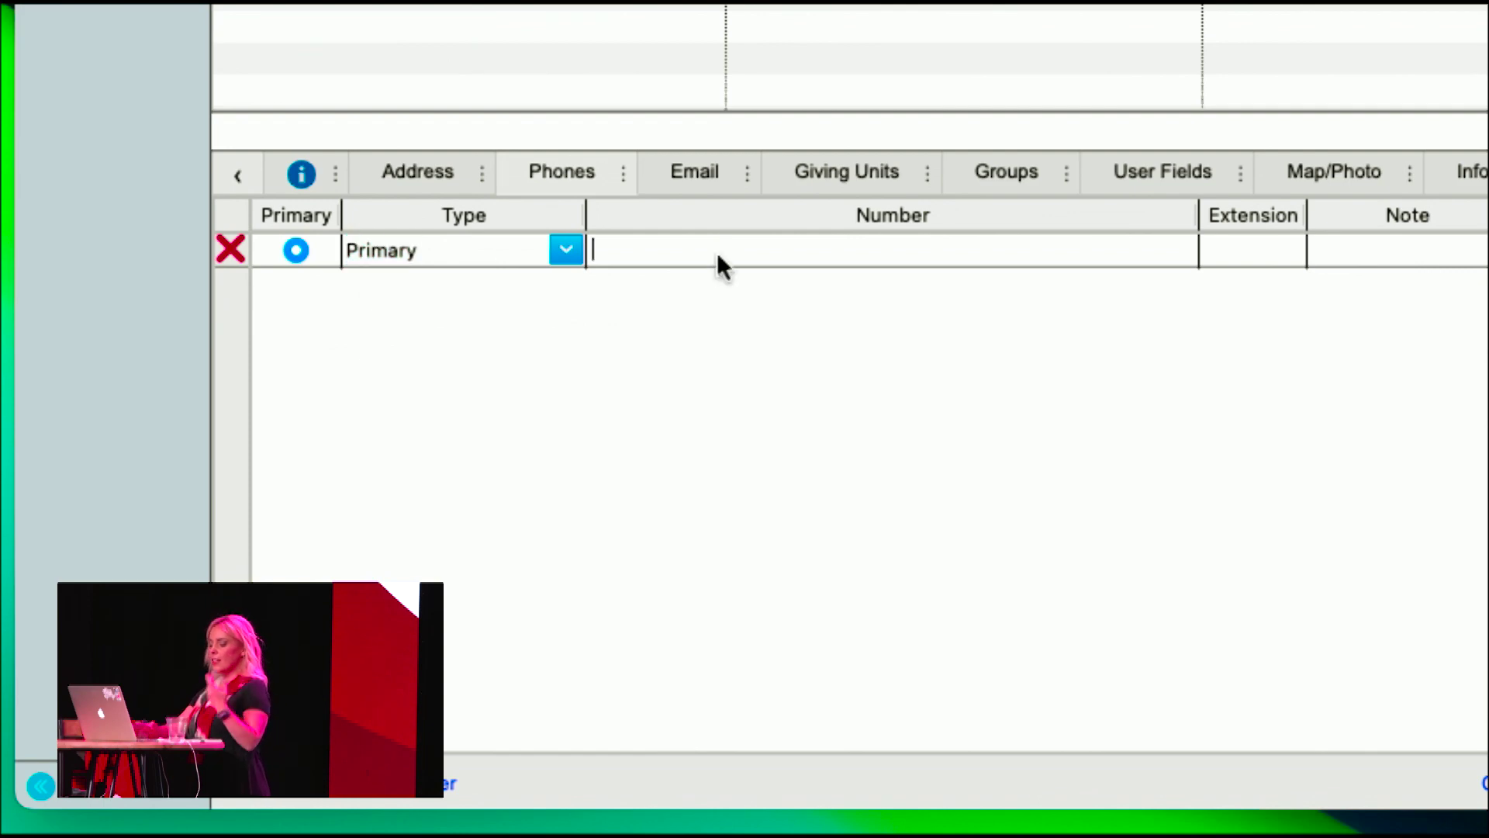
type("(123) 123-1234")
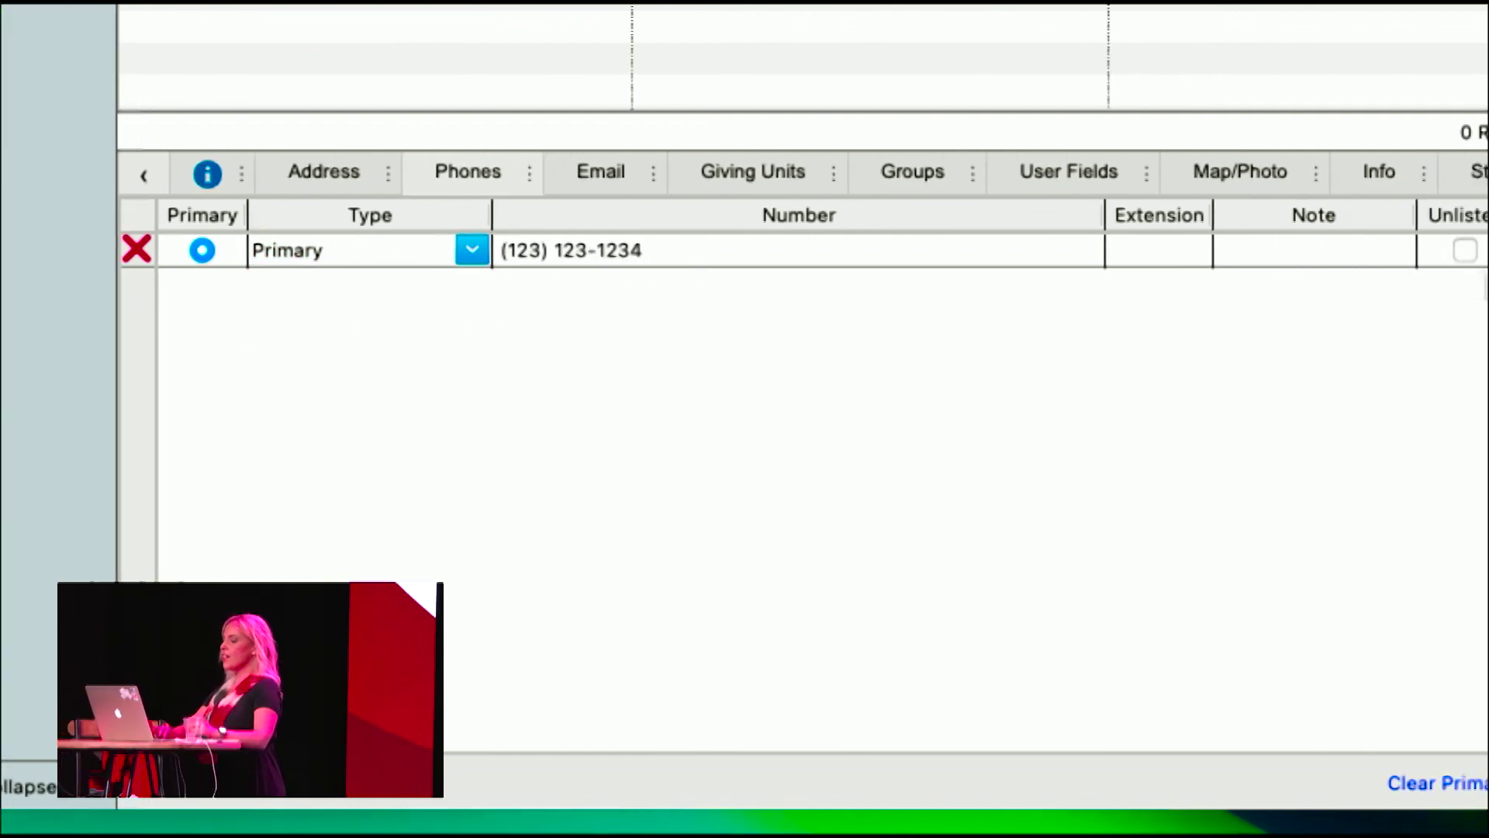
left_click(1302, 246)
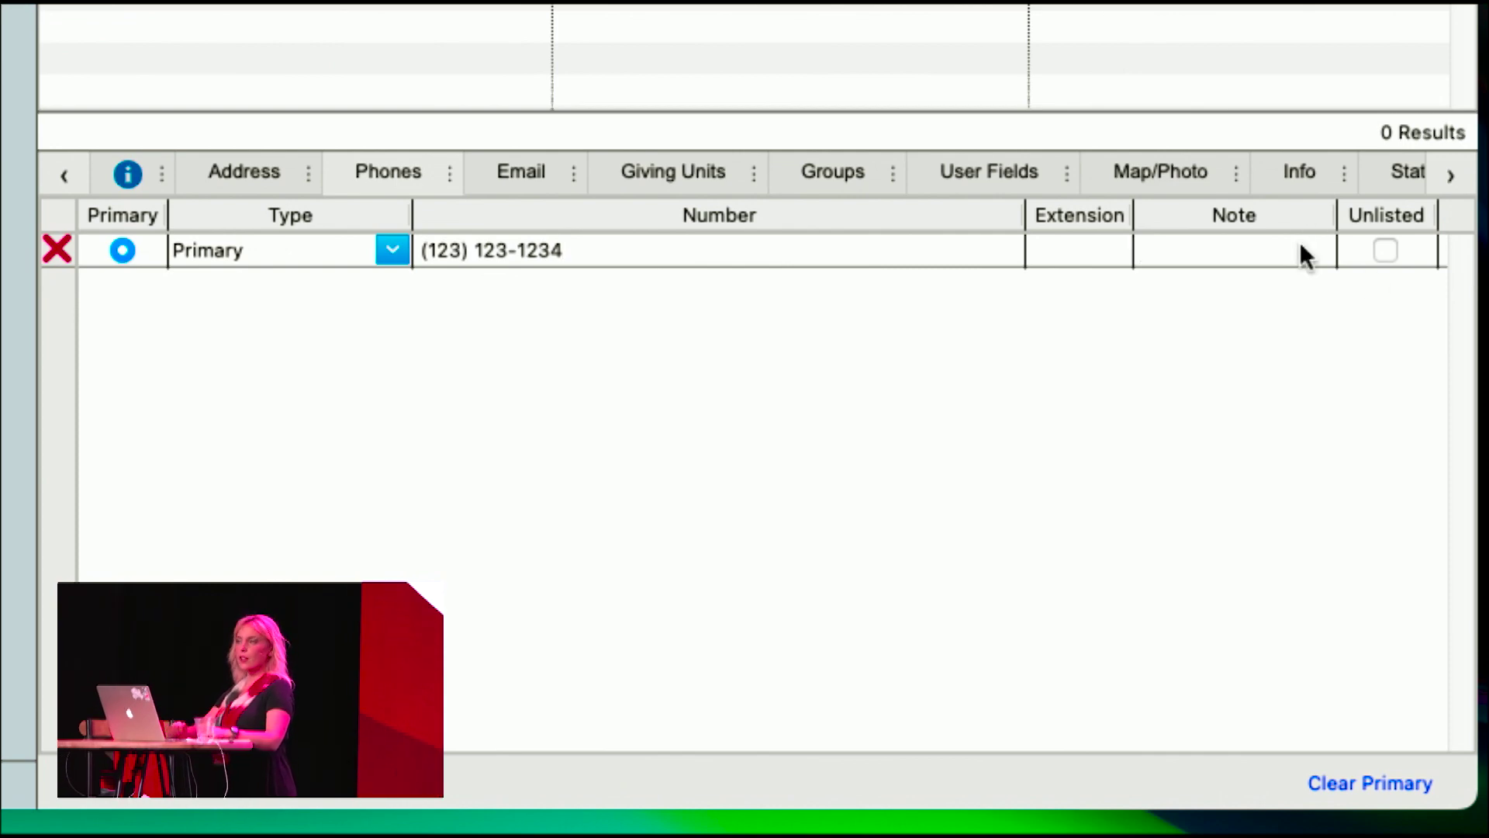
type("Pasto'rs")
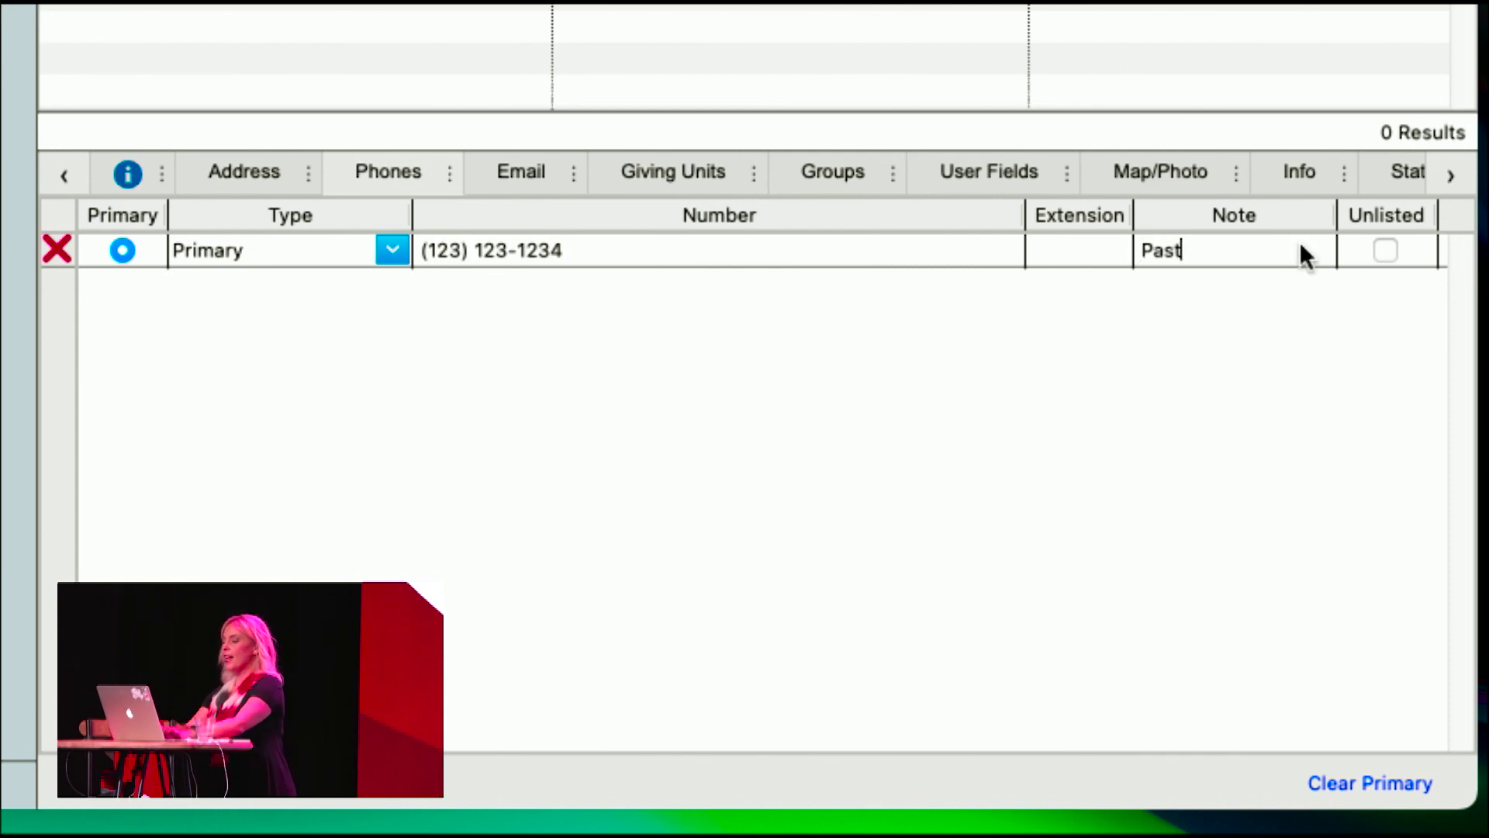
key("BackSpace")
key("BackSpace")
key("BackSpace")
key("BackSpace")
type("r's Cell")
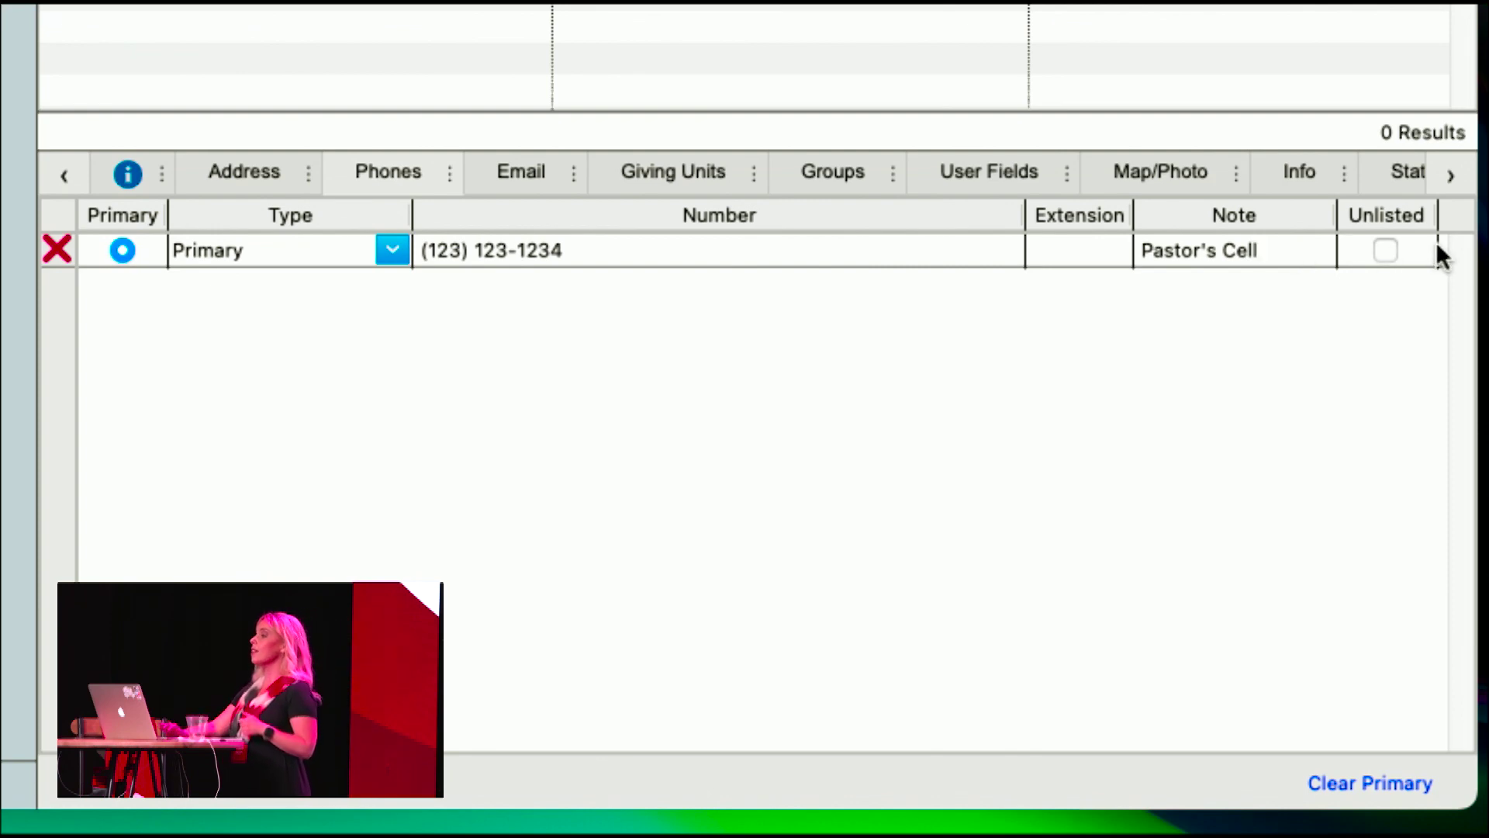
- Add the church office's e-mail address as an 'E-mail address' entry
left_click(521, 163)
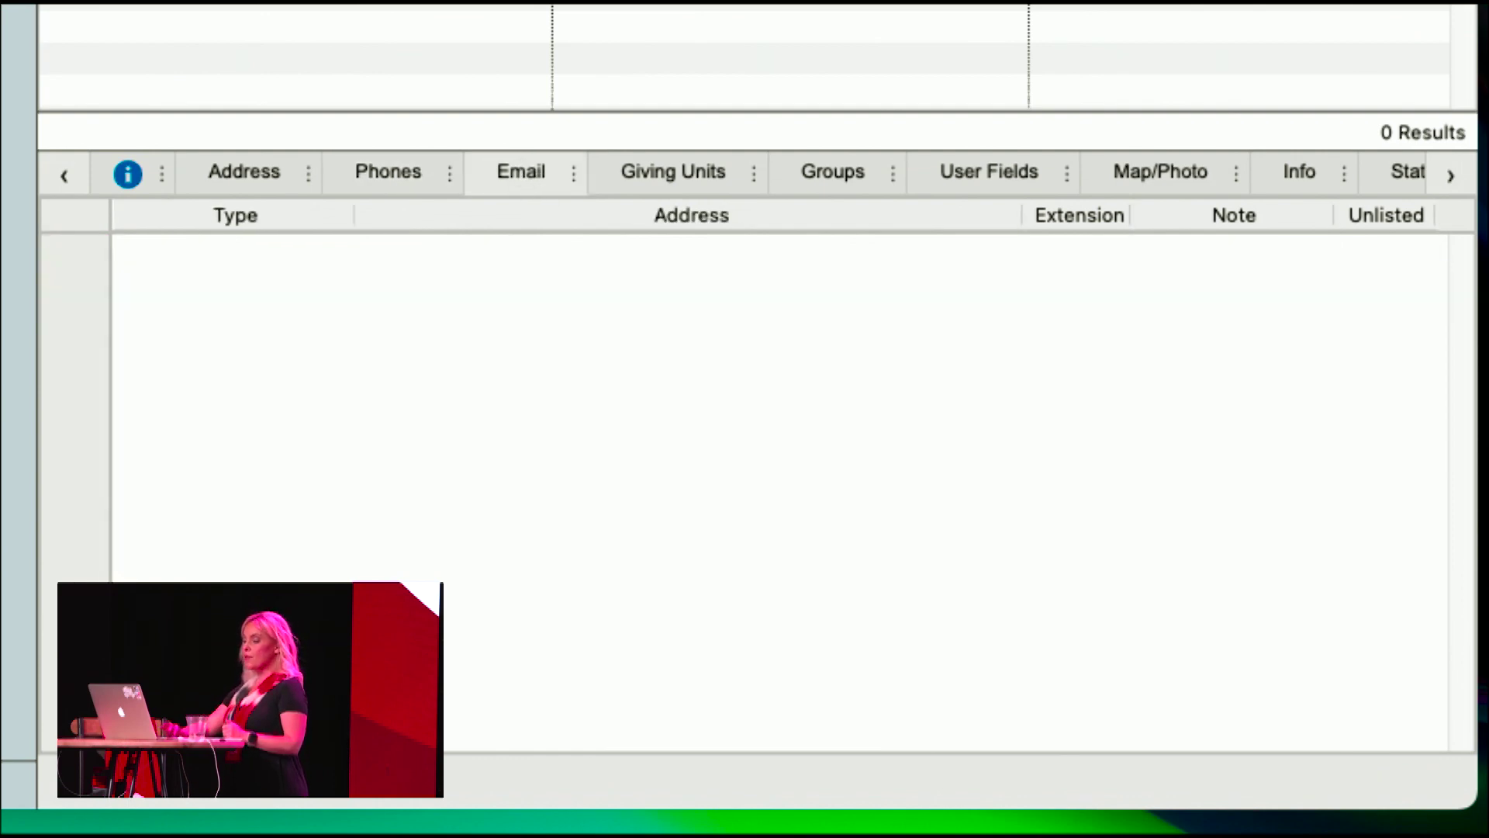
left_click(337, 249)
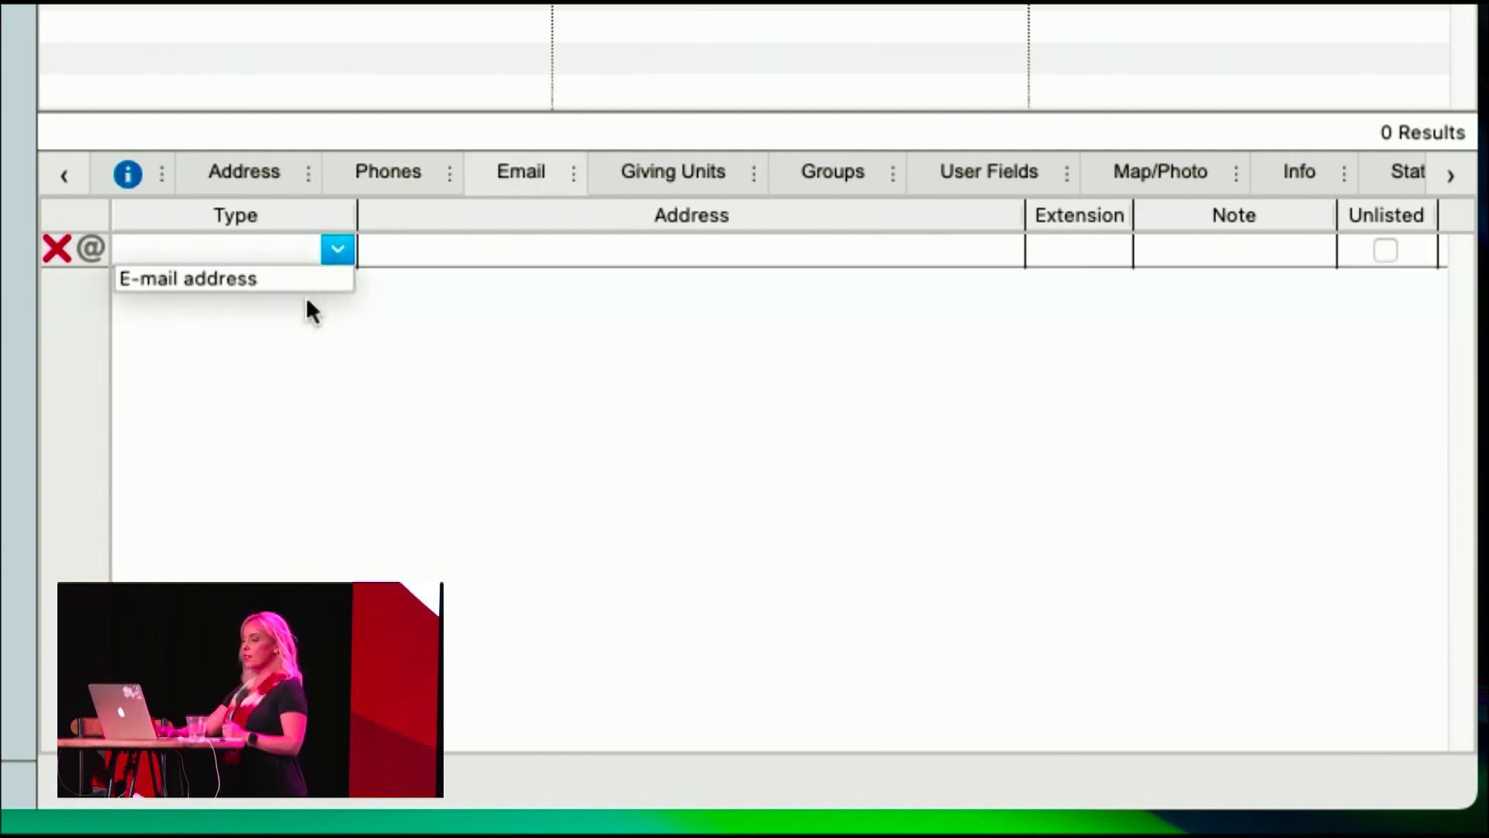
left_click(304, 294)
left_click(456, 255)
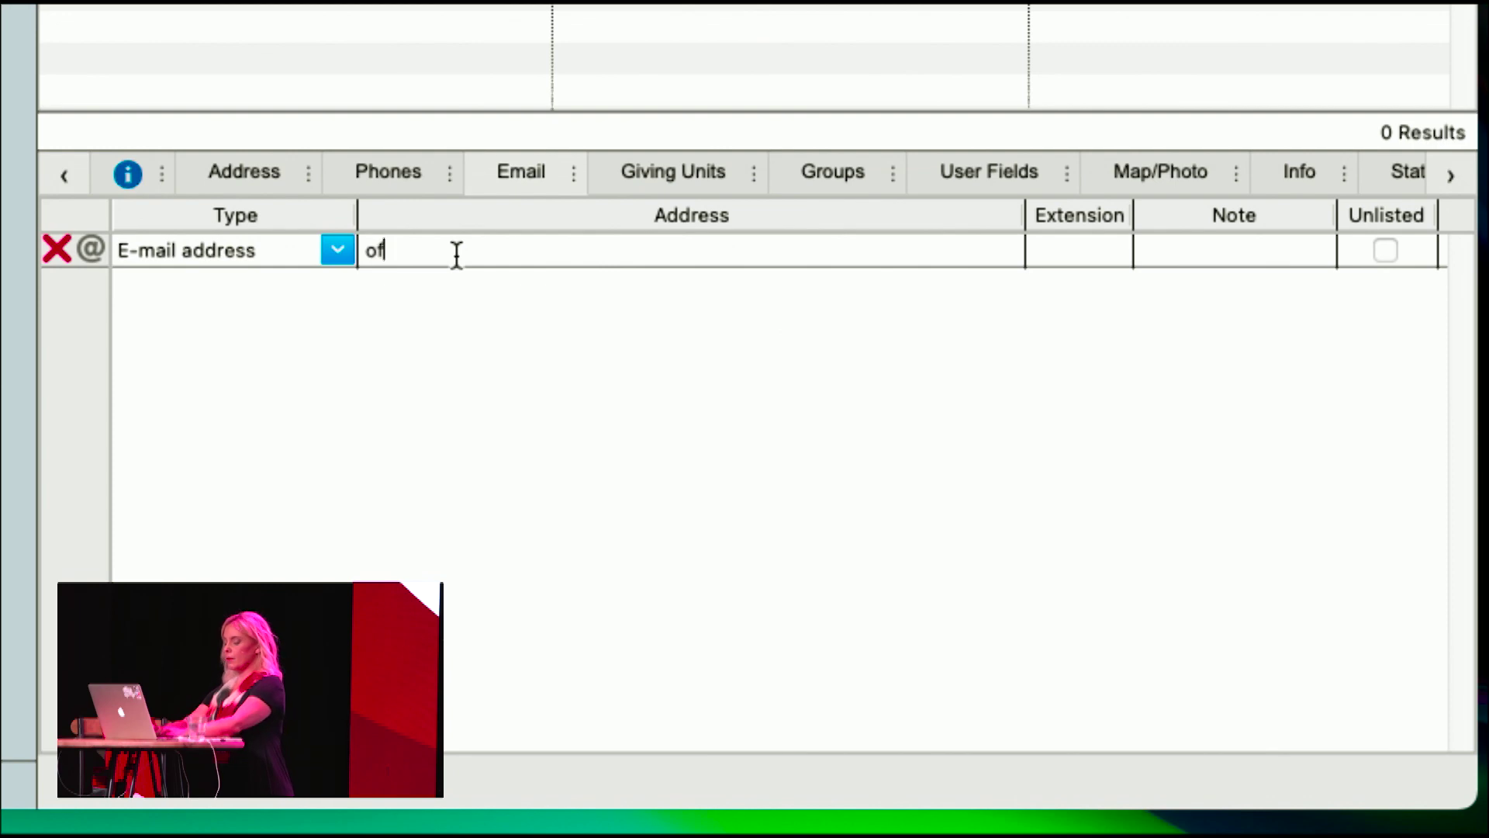
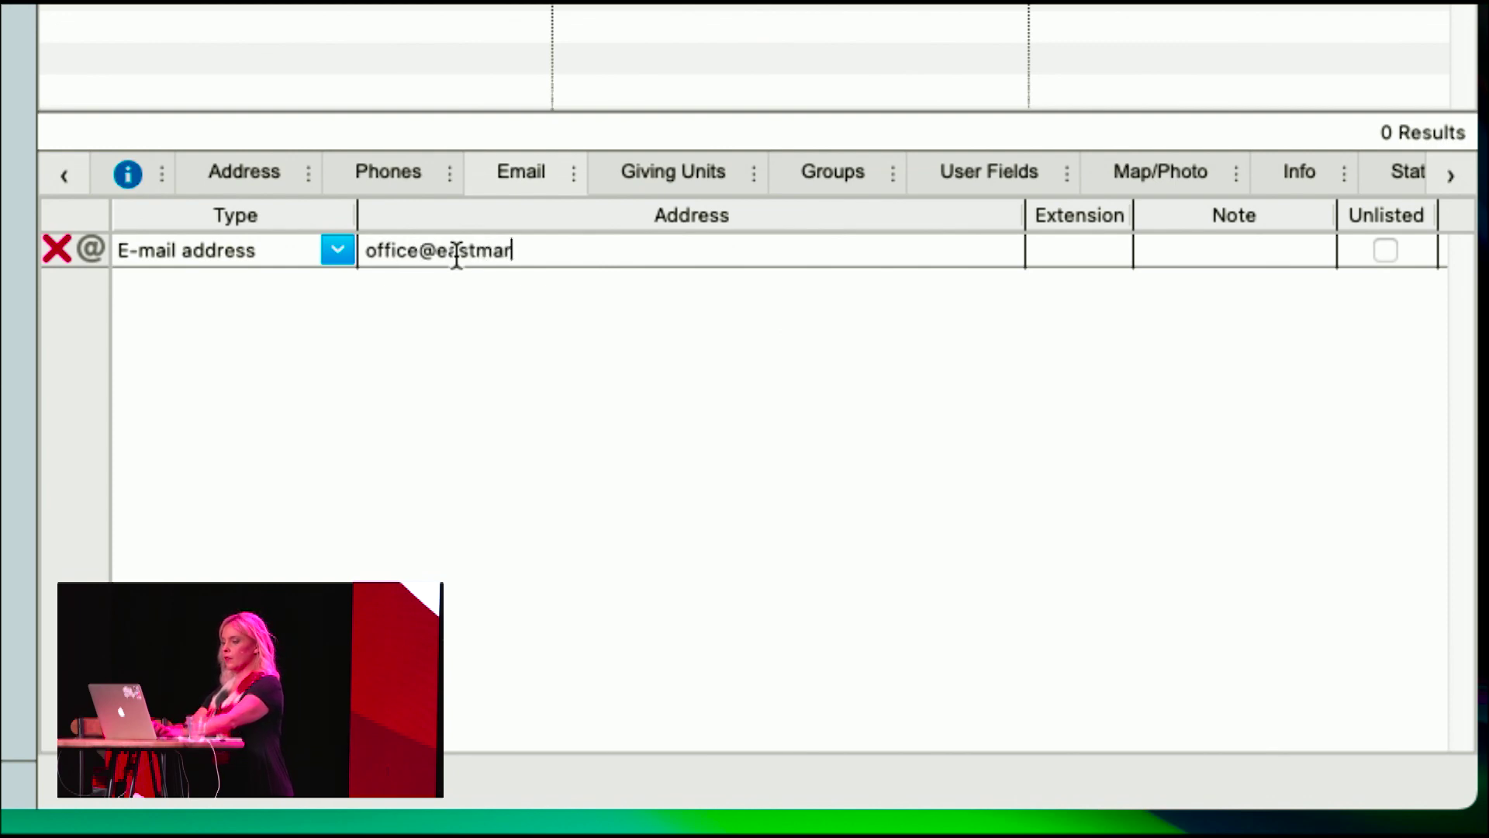
key("Tab")
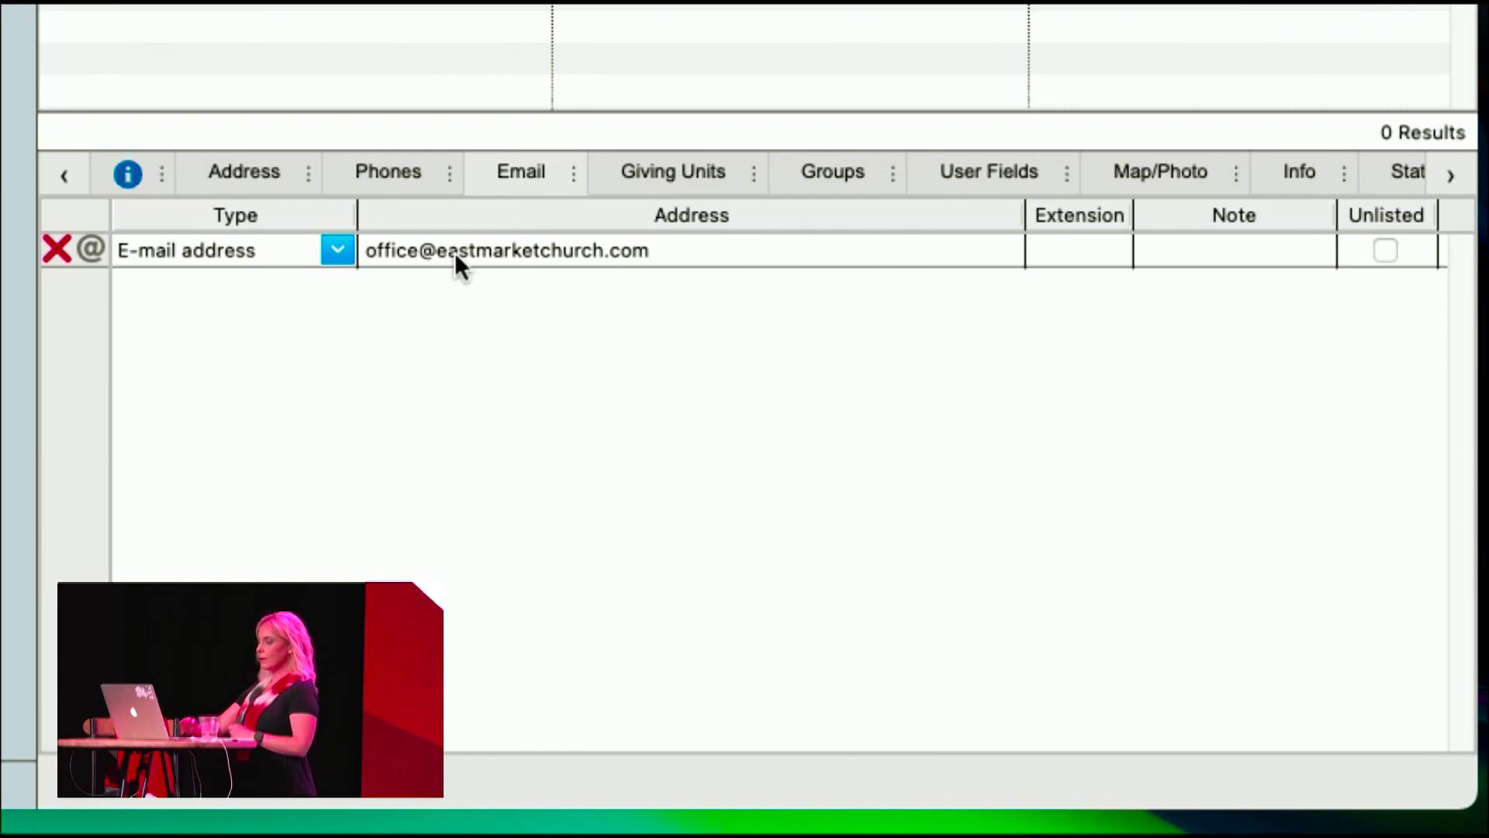
left_click(684, 171)
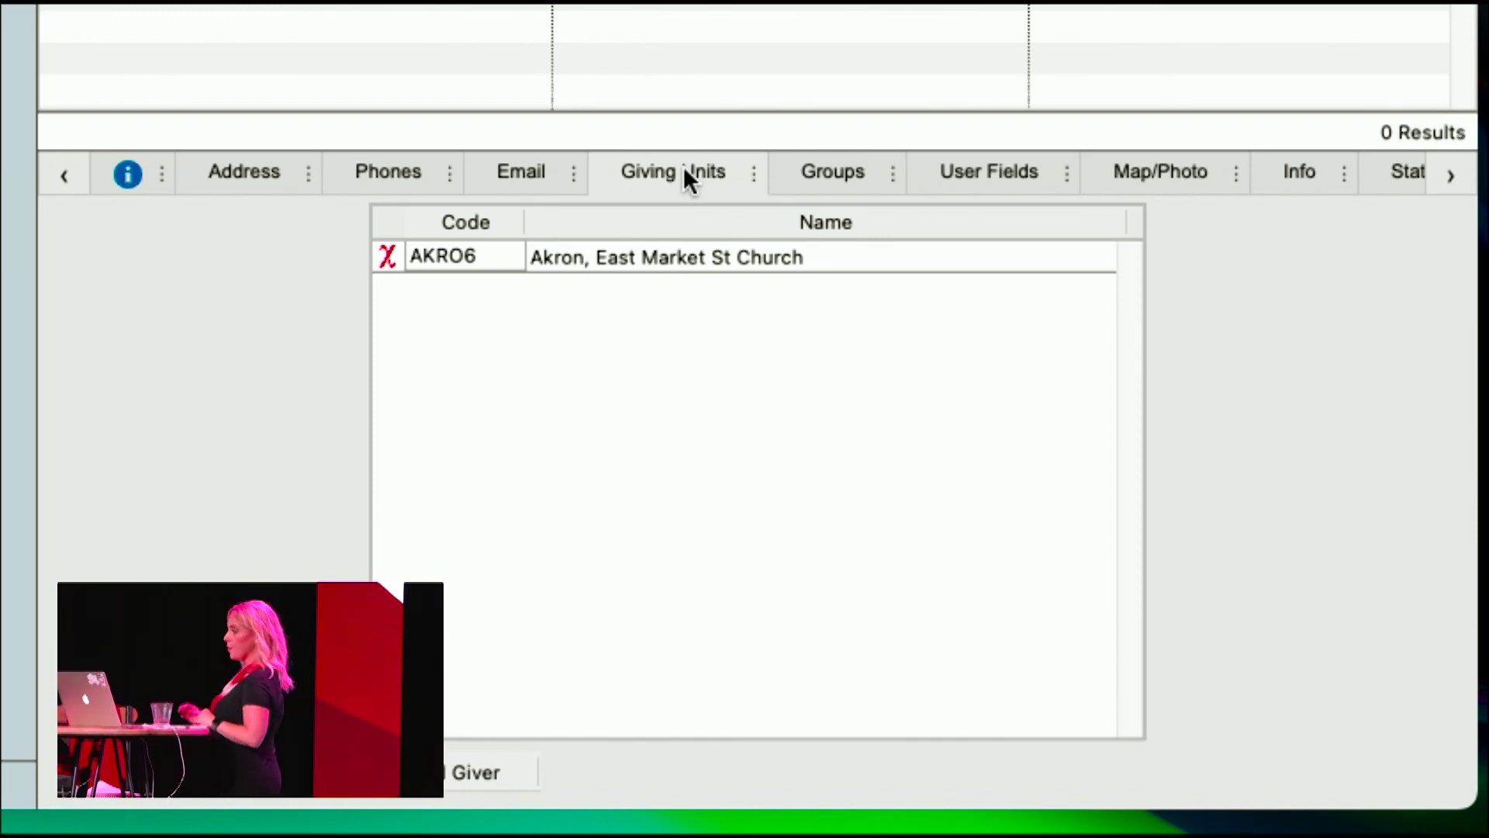
- Replace the giving unit code AKRO6 with 603
left_click_drag(494, 256, 368, 254)
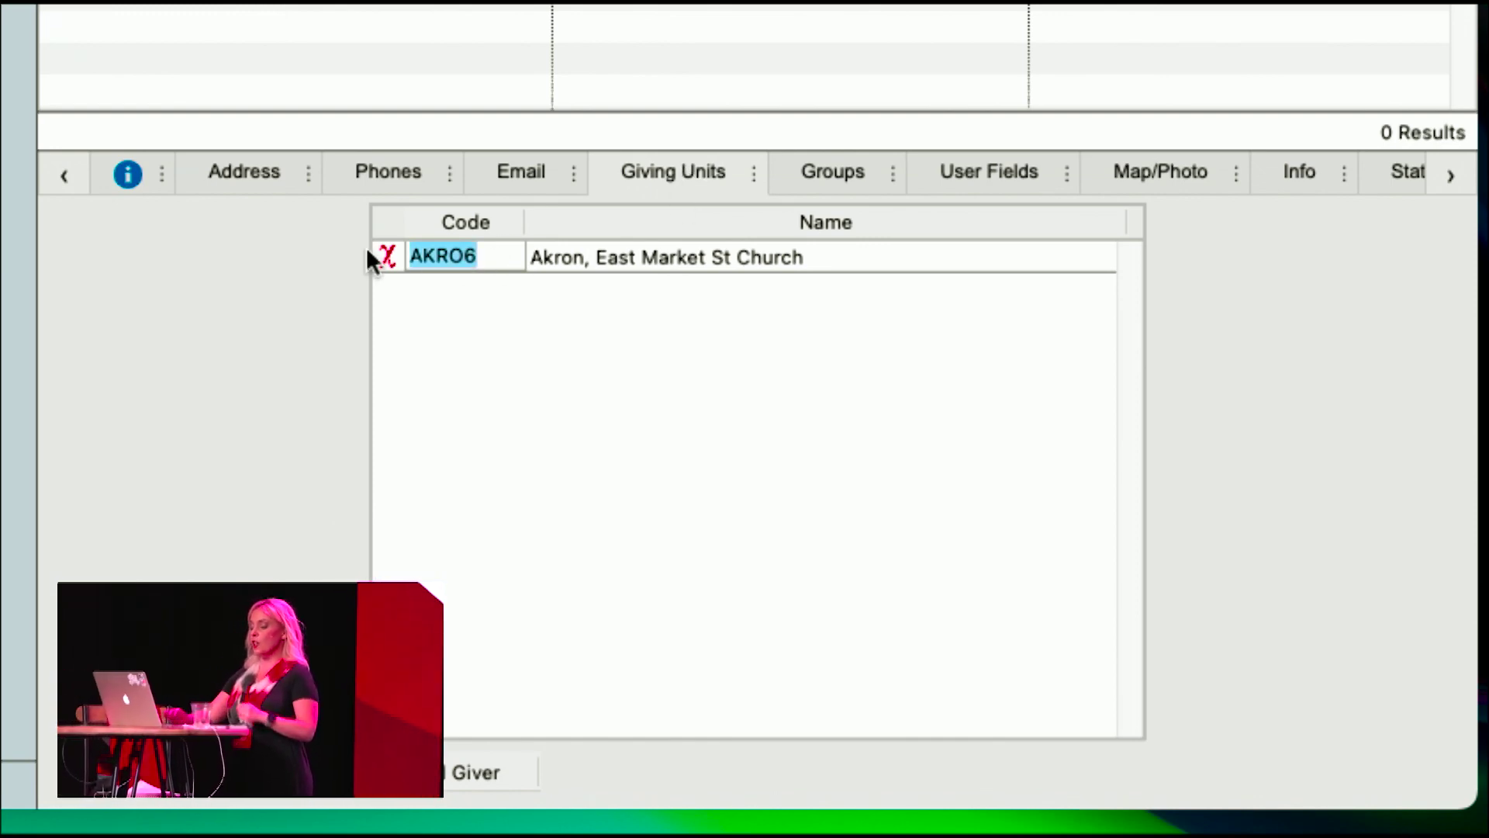
type("AKRON")
key("BackSpace")
type("ON")
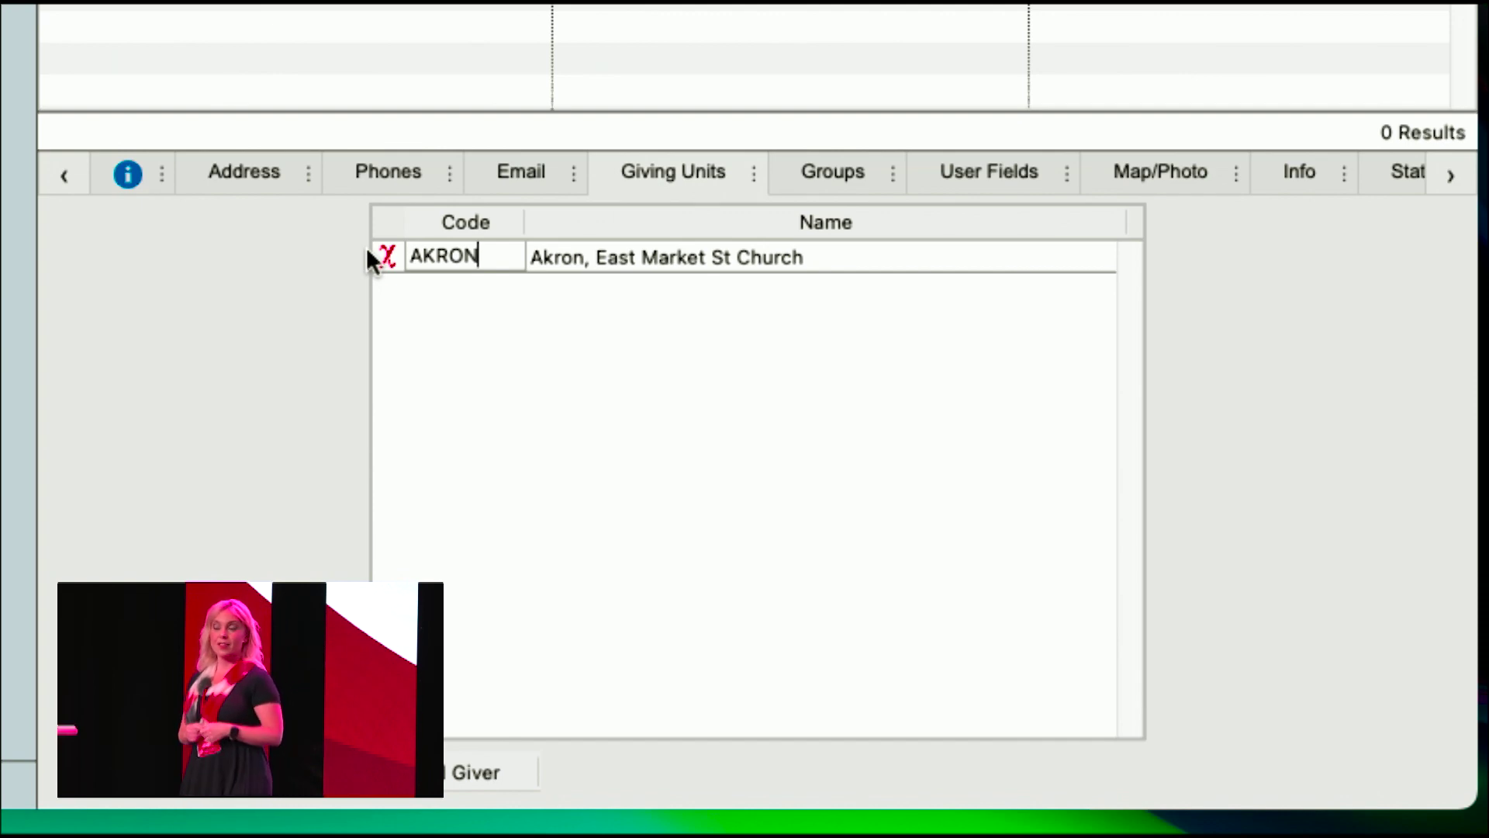
key("BackSpace")
key("BackSpace")
key("BackSpace")
key("BackSpace")
key("BackSpace")
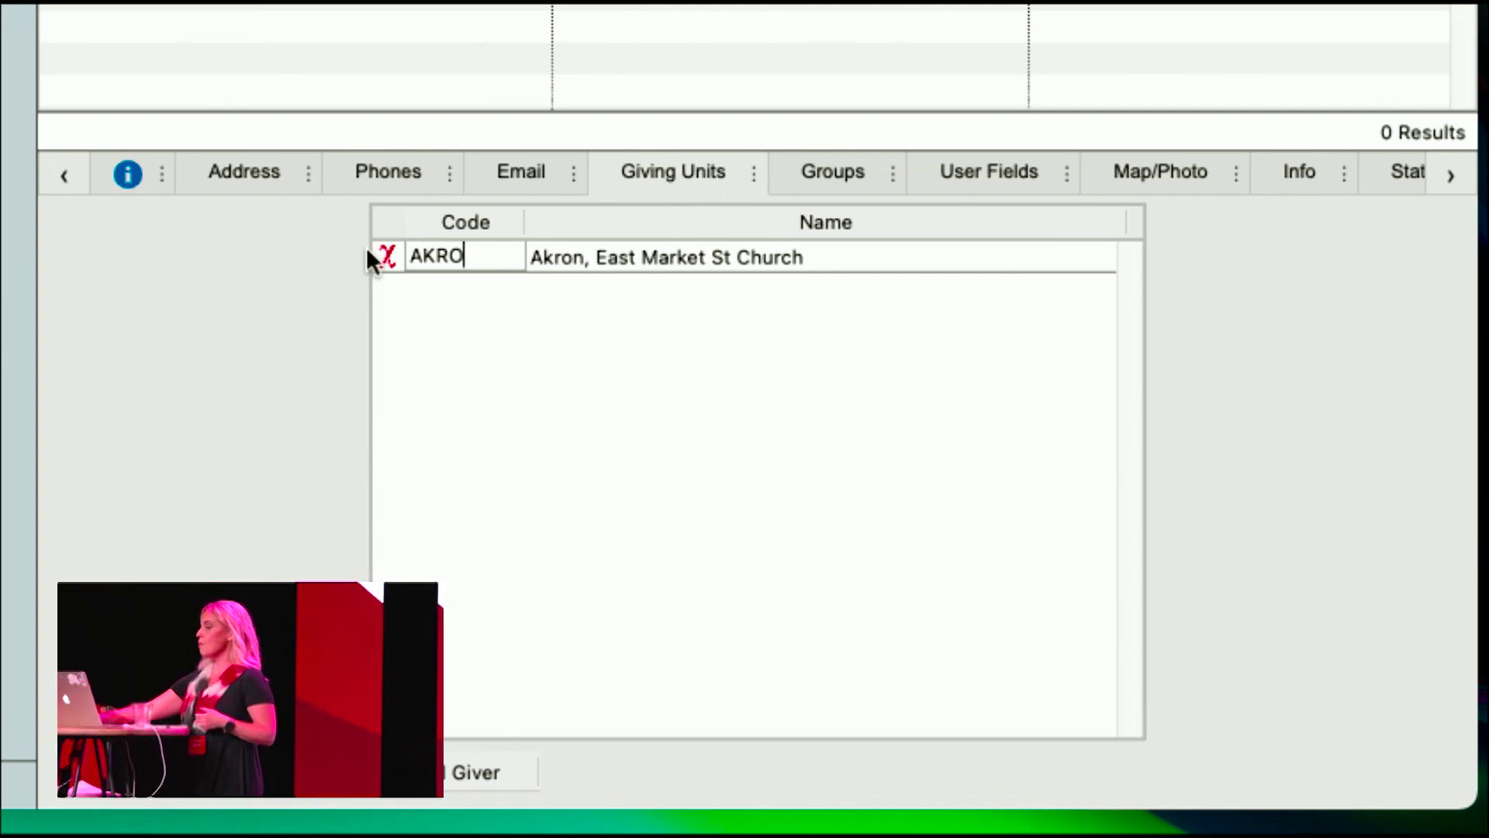
type("603")
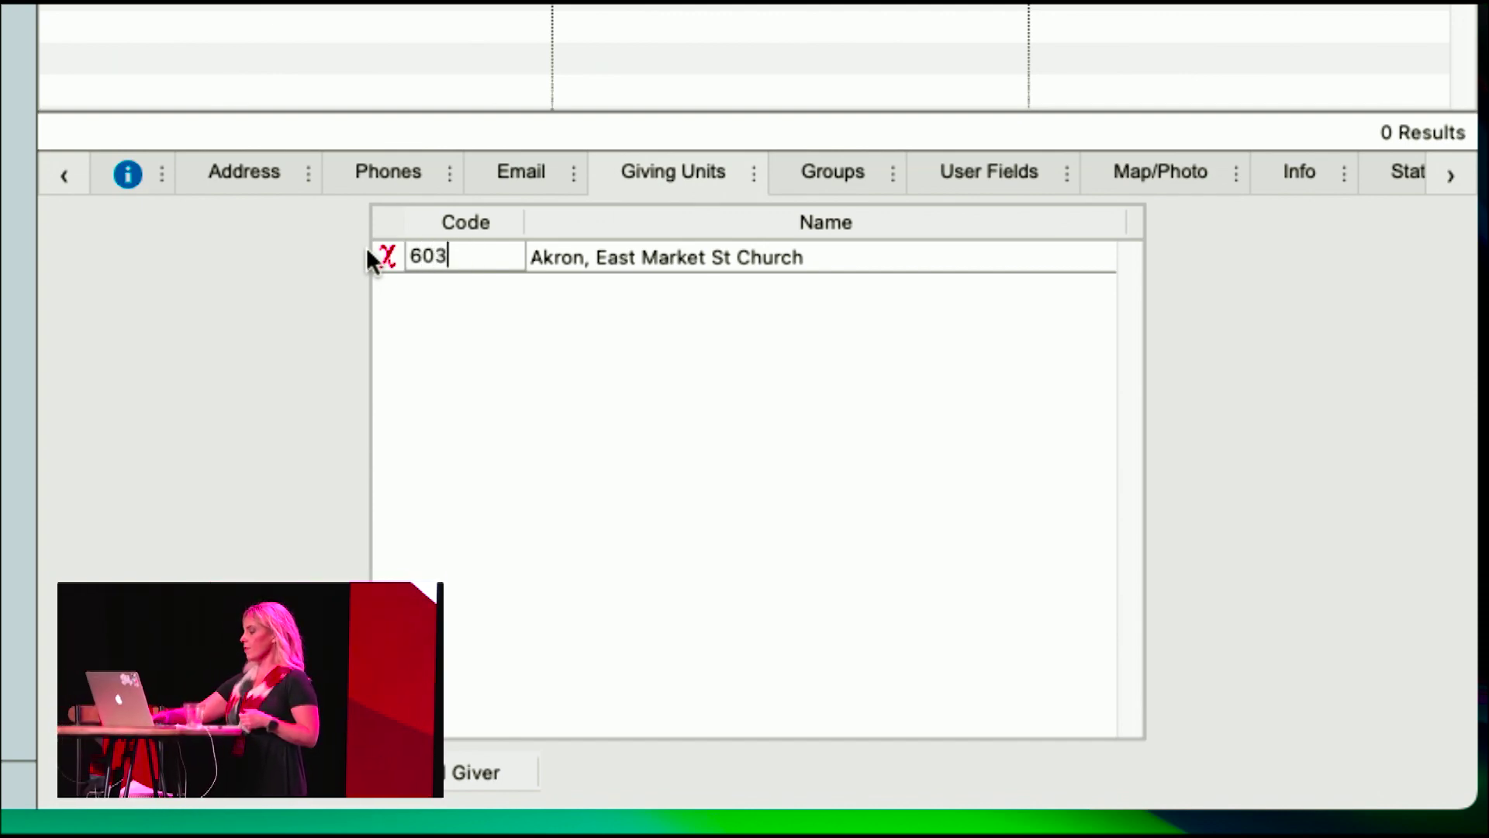
left_click(836, 169)
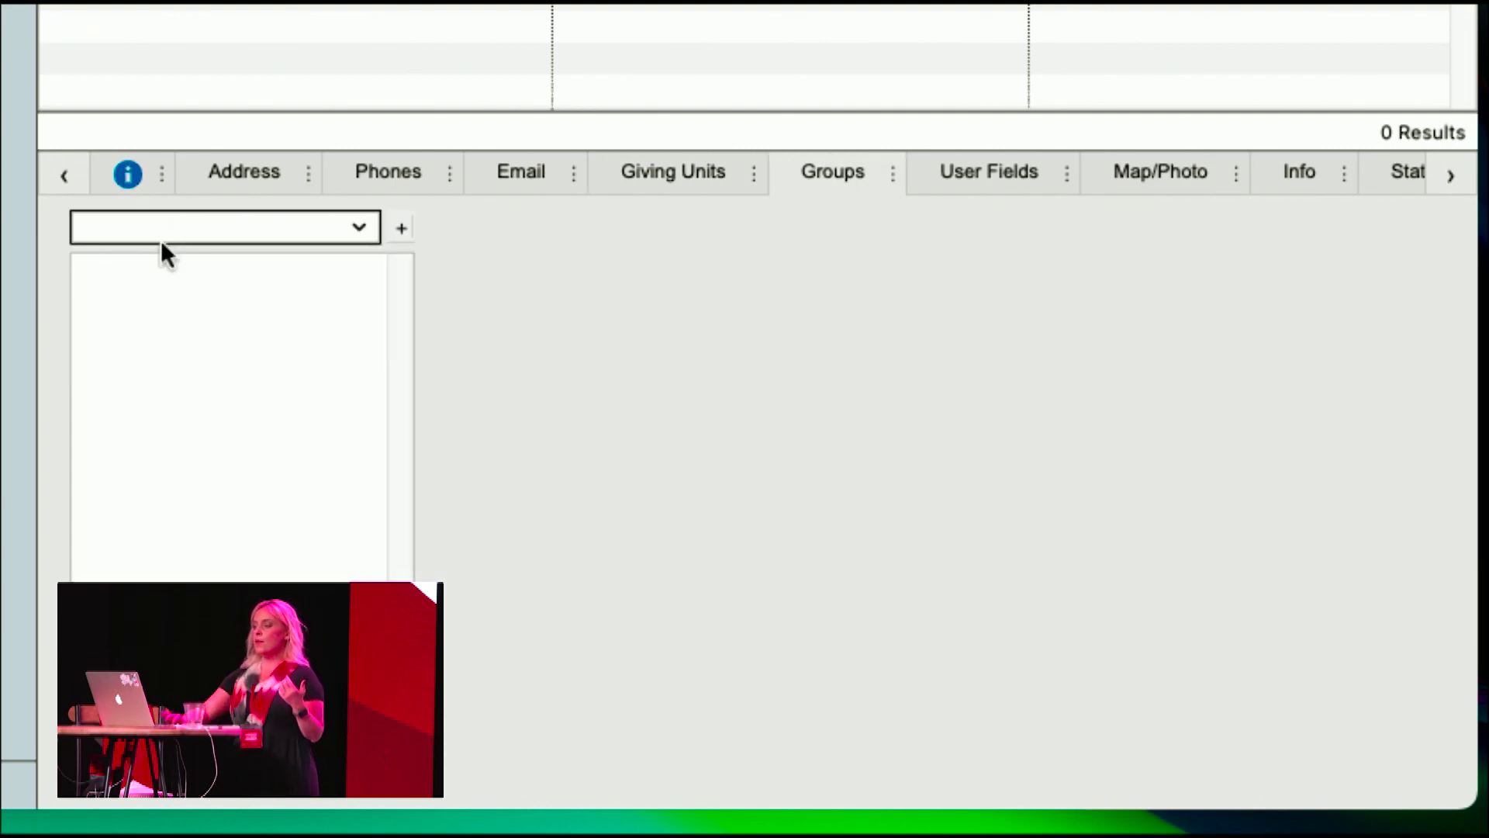
- Review the available groups and user fields, then confirm giving unit code 603 for Akron, East Market St Church
left_click(354, 225)
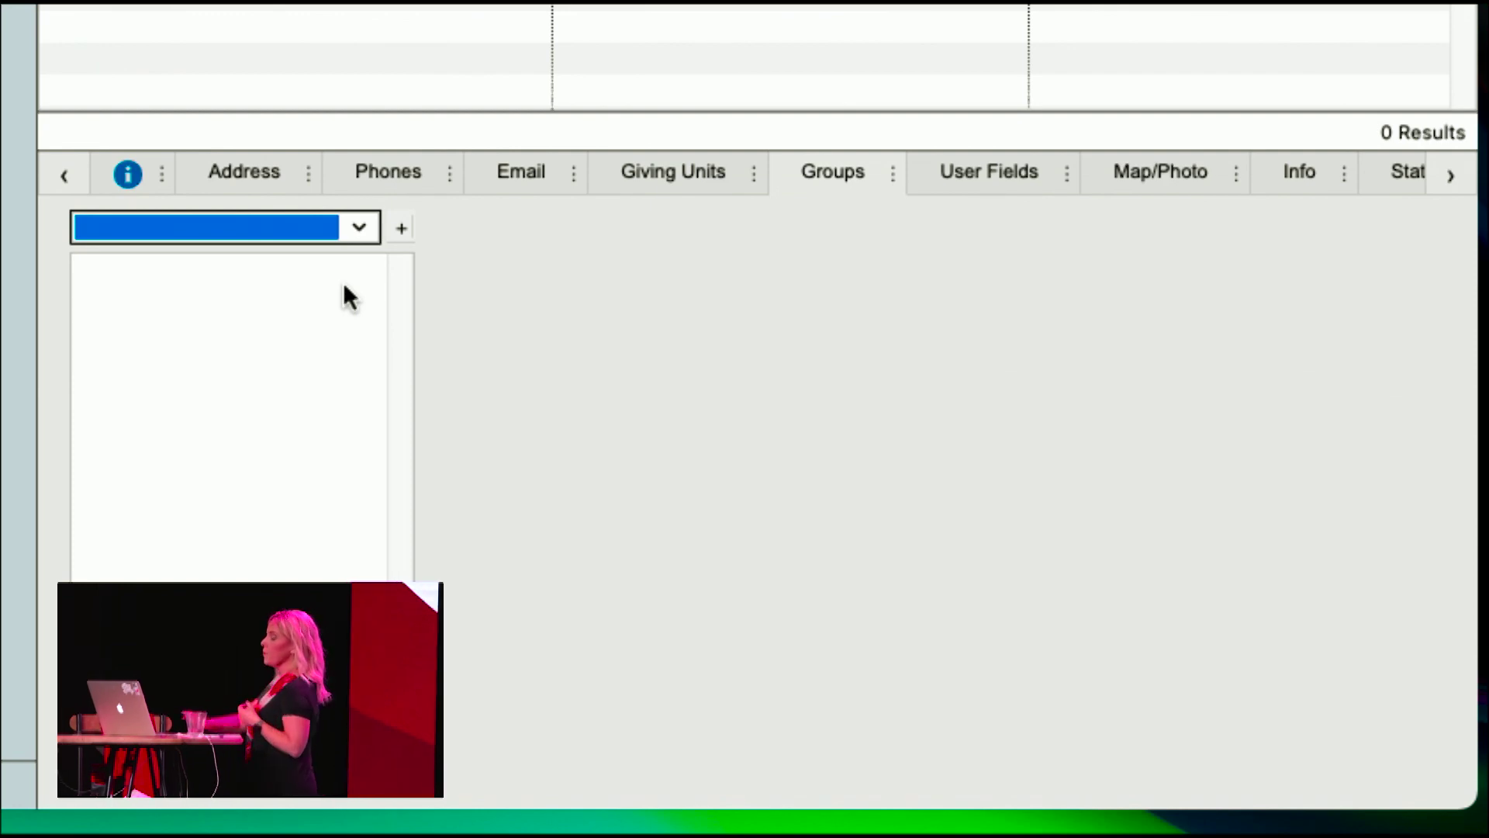
left_click(1011, 173)
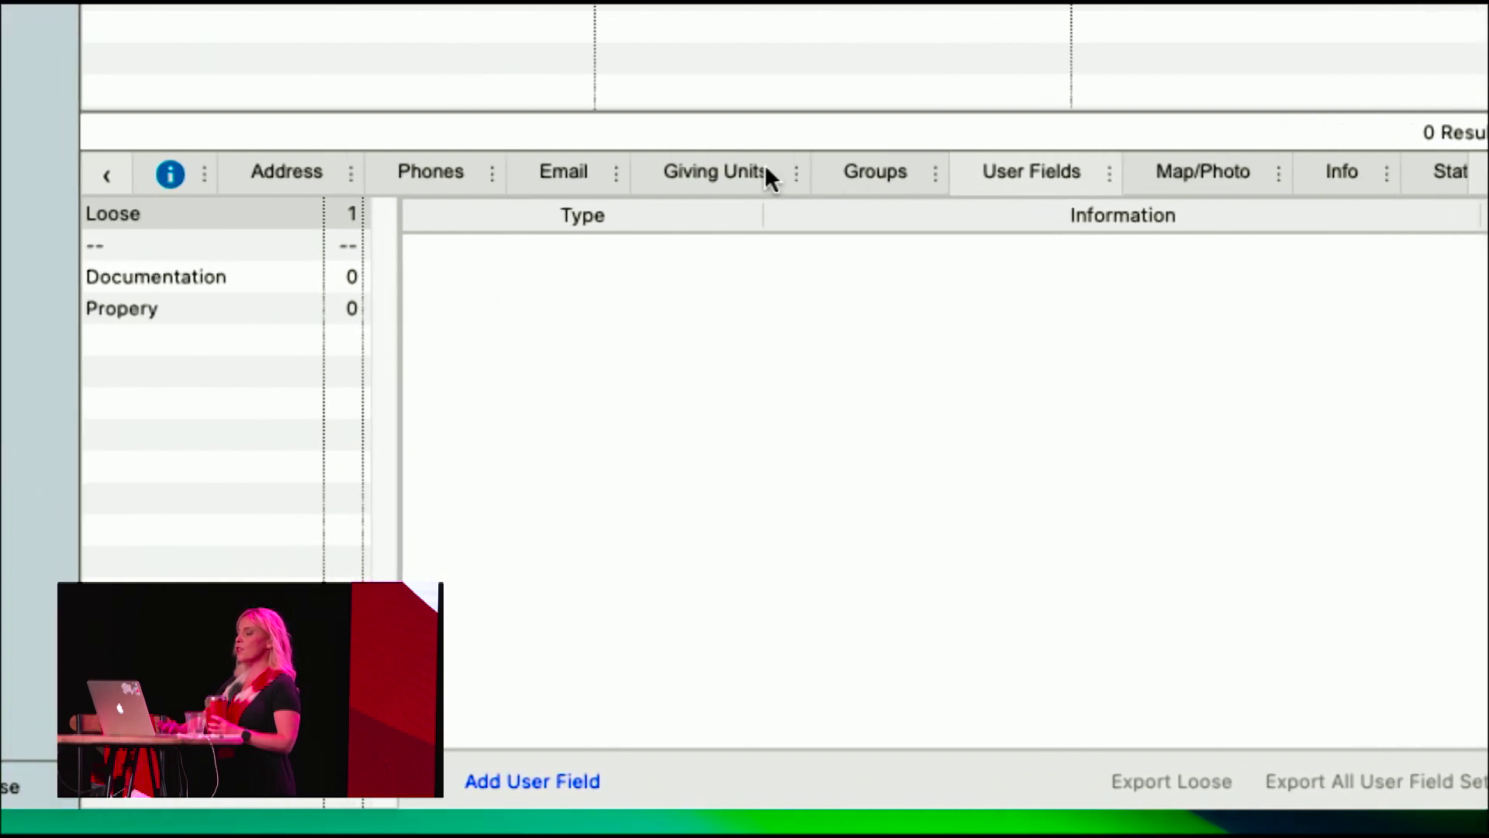
left_click(764, 177)
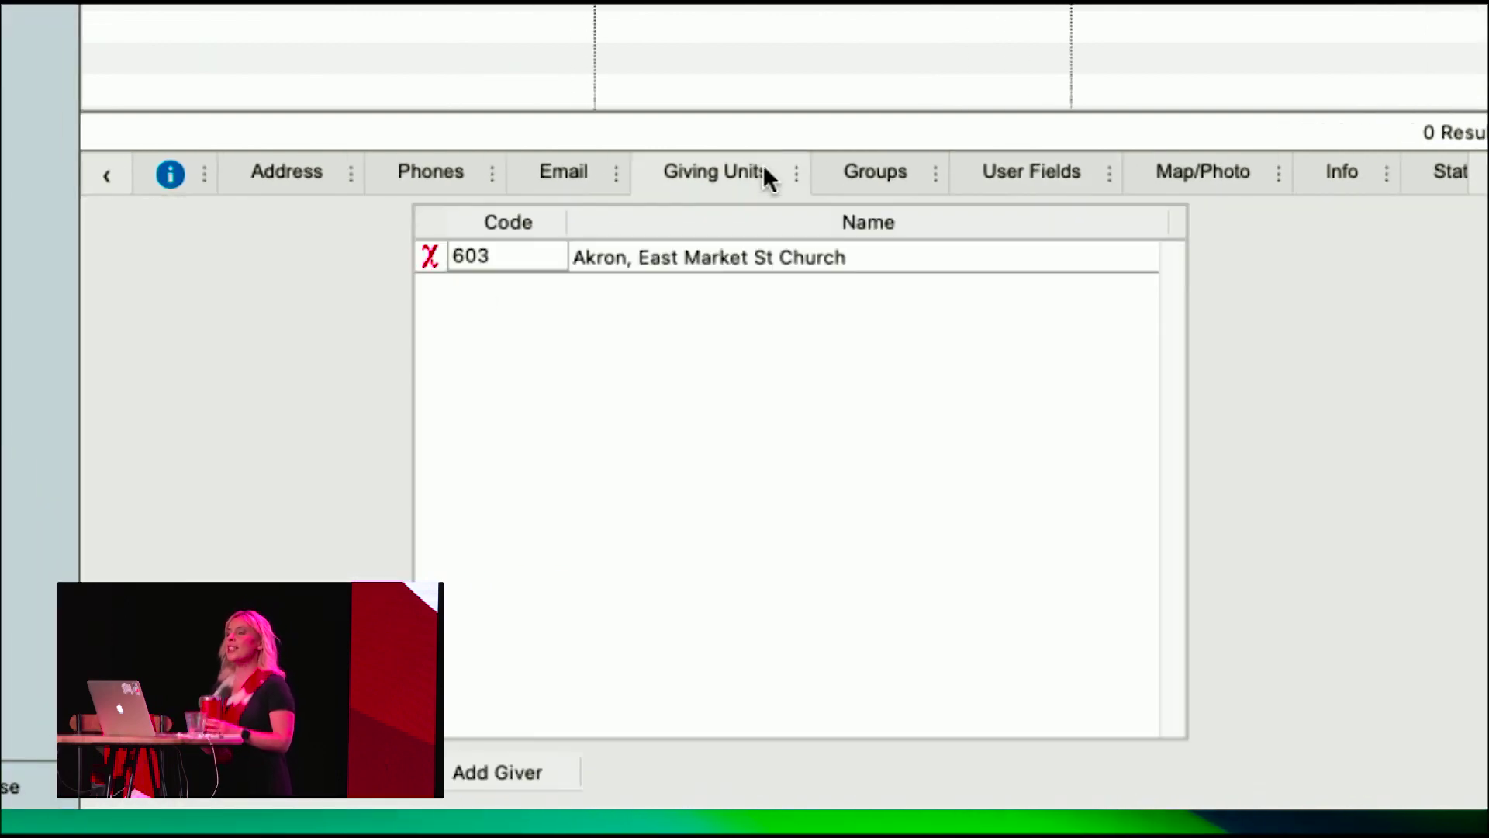
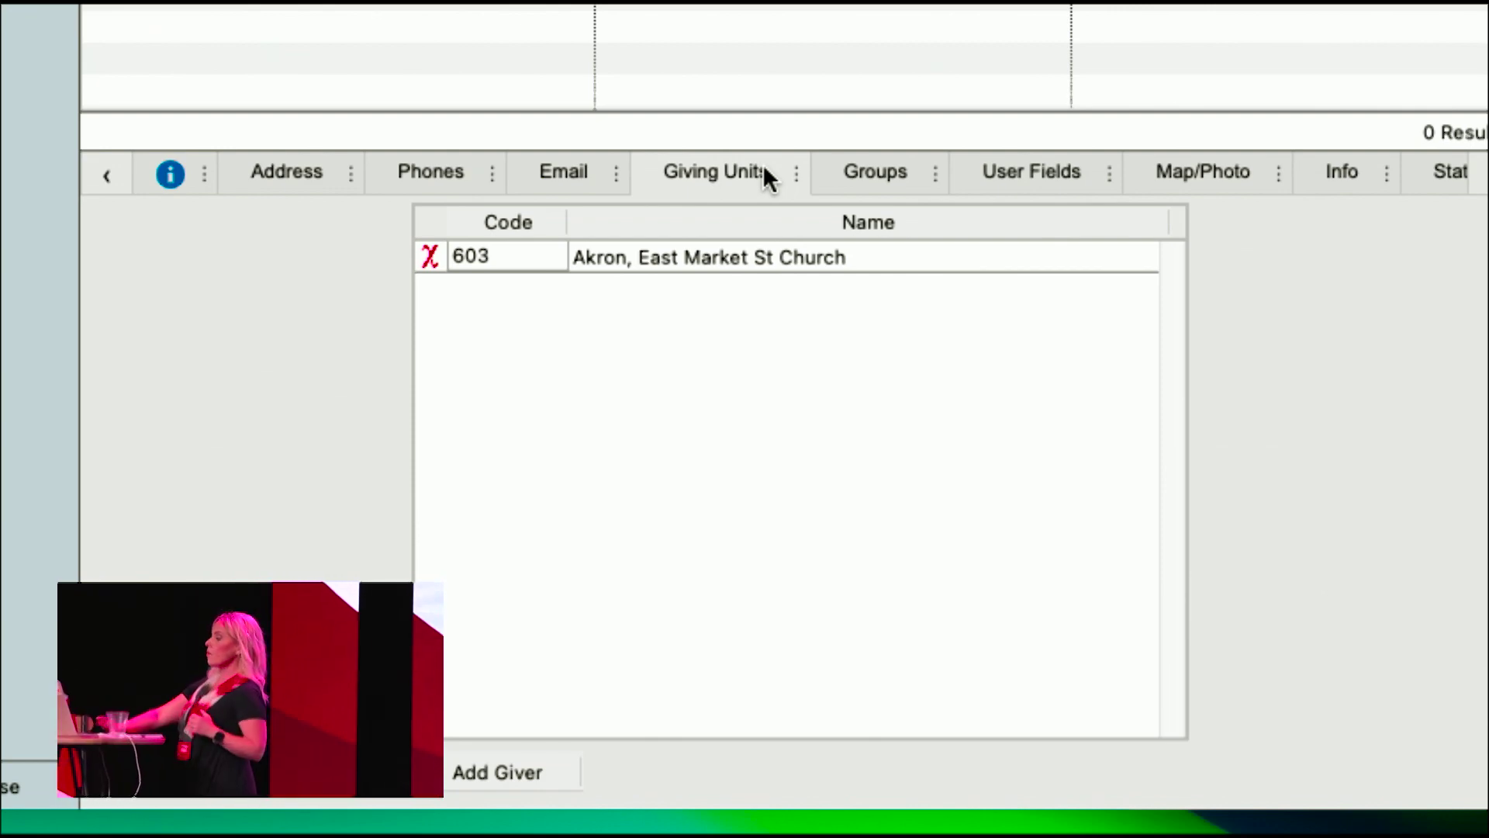
- On the church's User Fields tab, start a loose user field and view its type list
left_click(1043, 174)
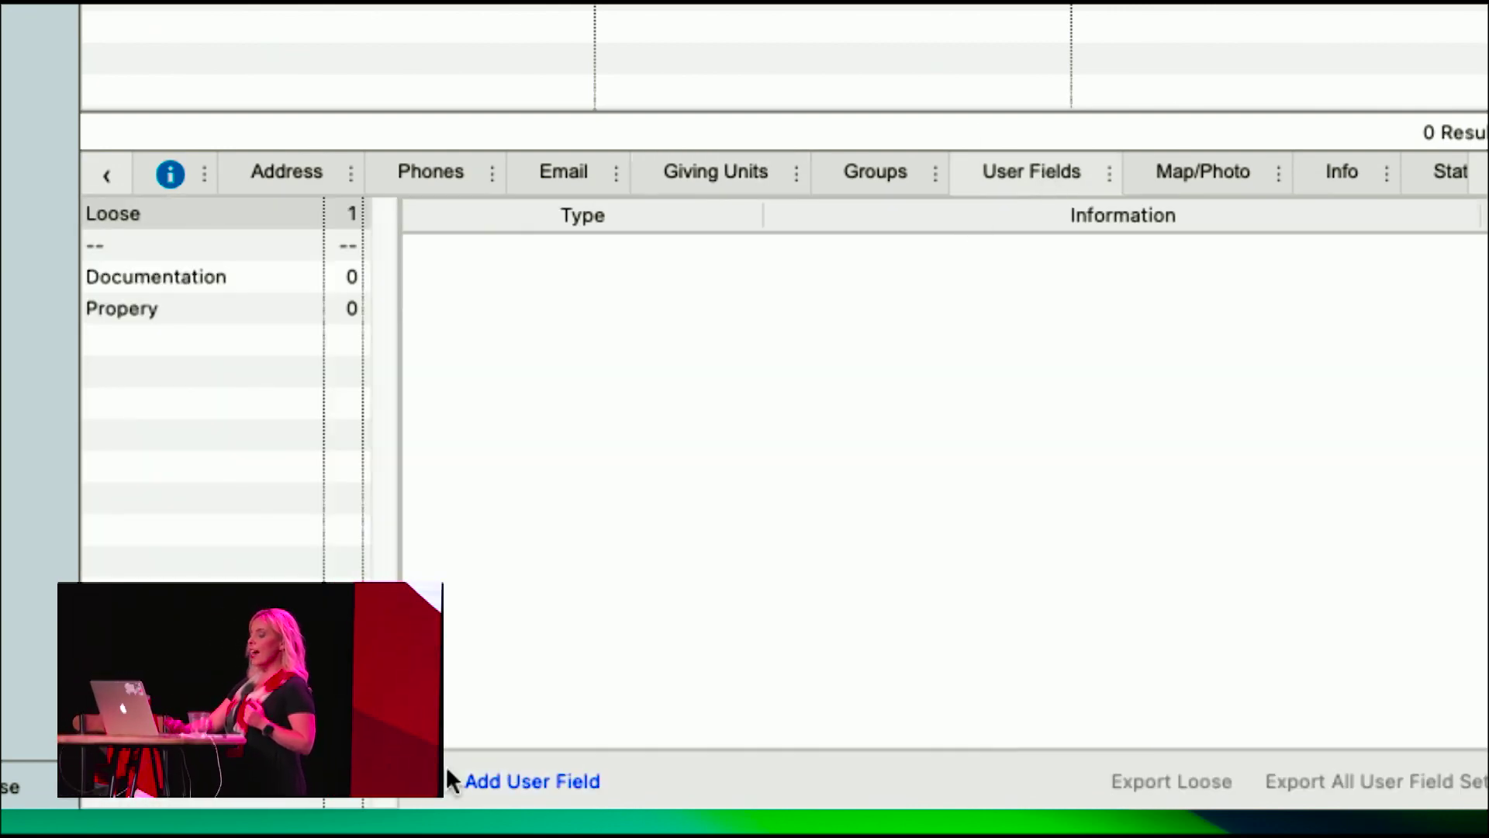
left_click(493, 781)
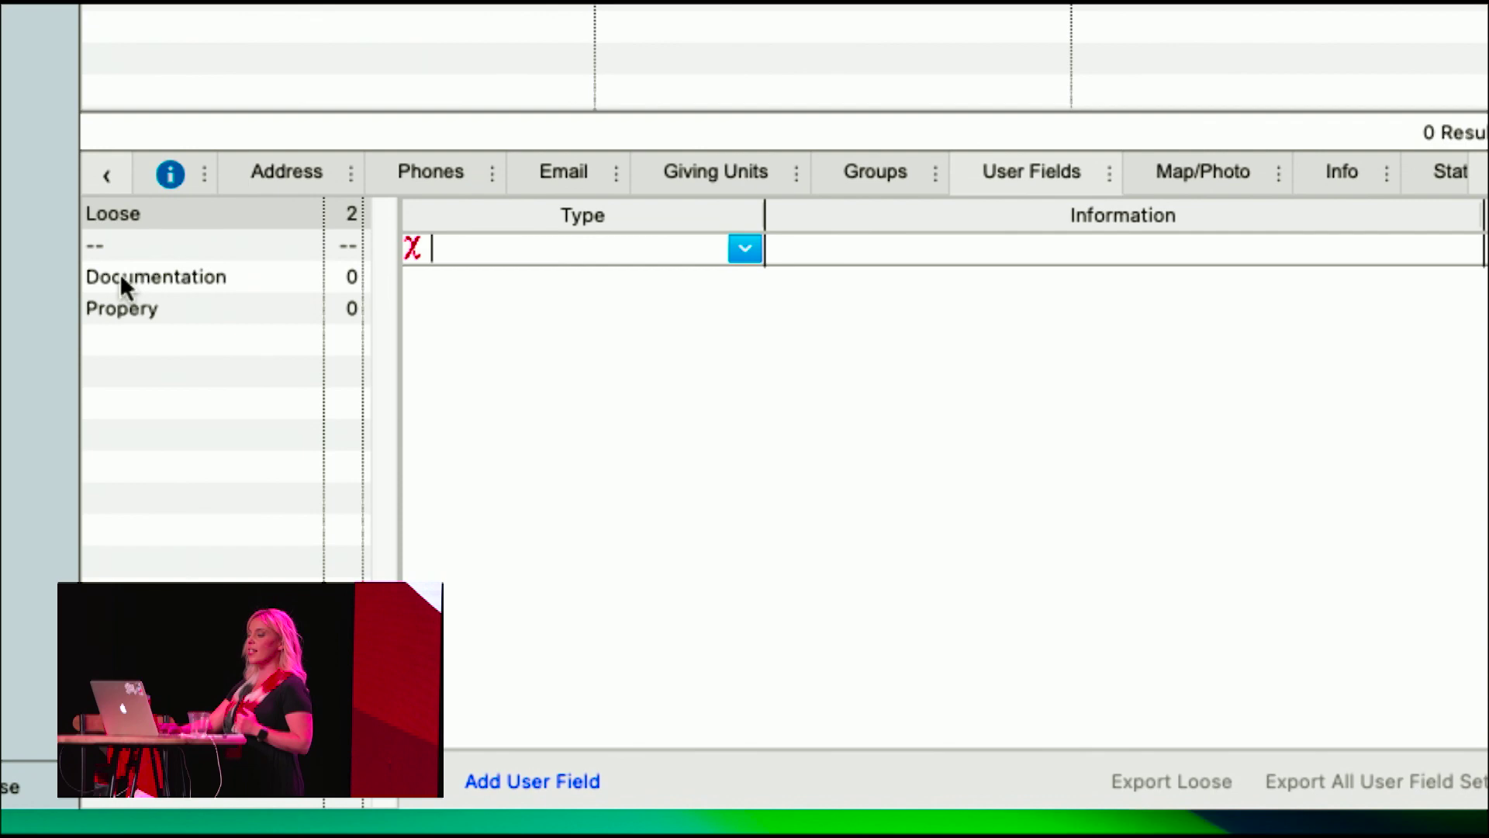
left_click(746, 247)
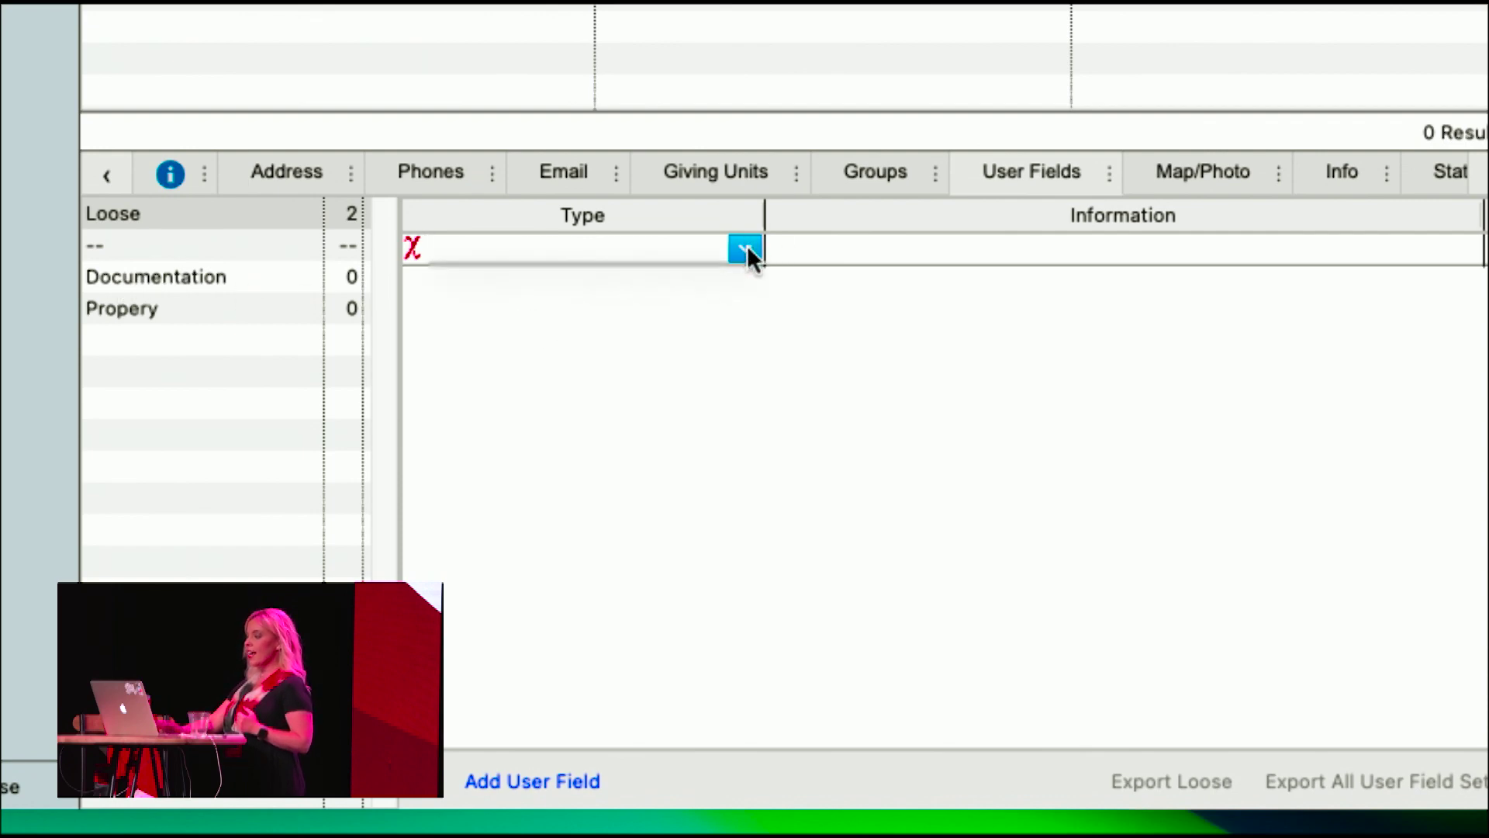
- Add a Documentation user field with type Historical Documenatation
left_click(127, 278)
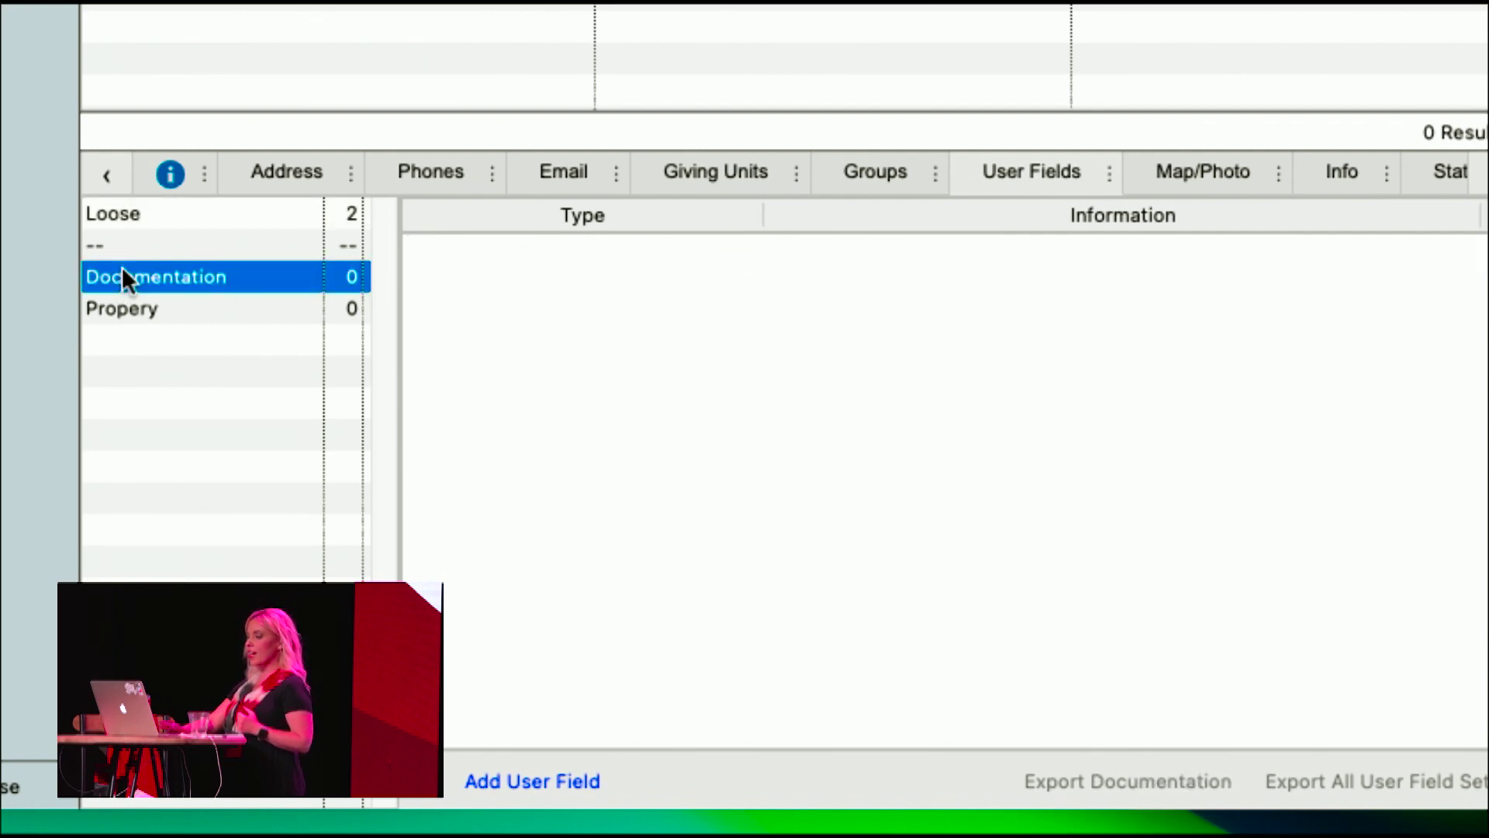
left_click(497, 778)
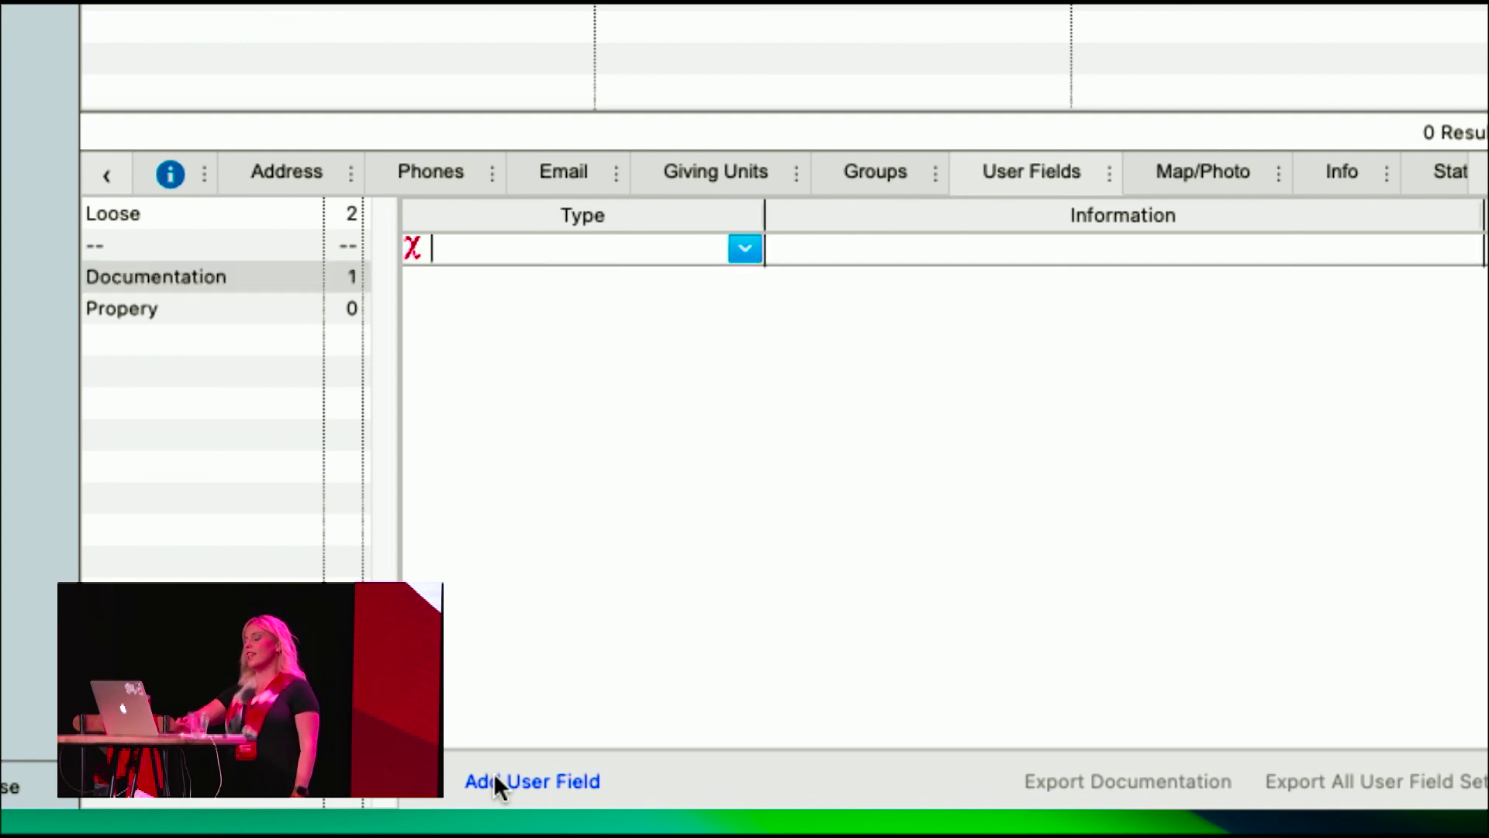
left_click(743, 248)
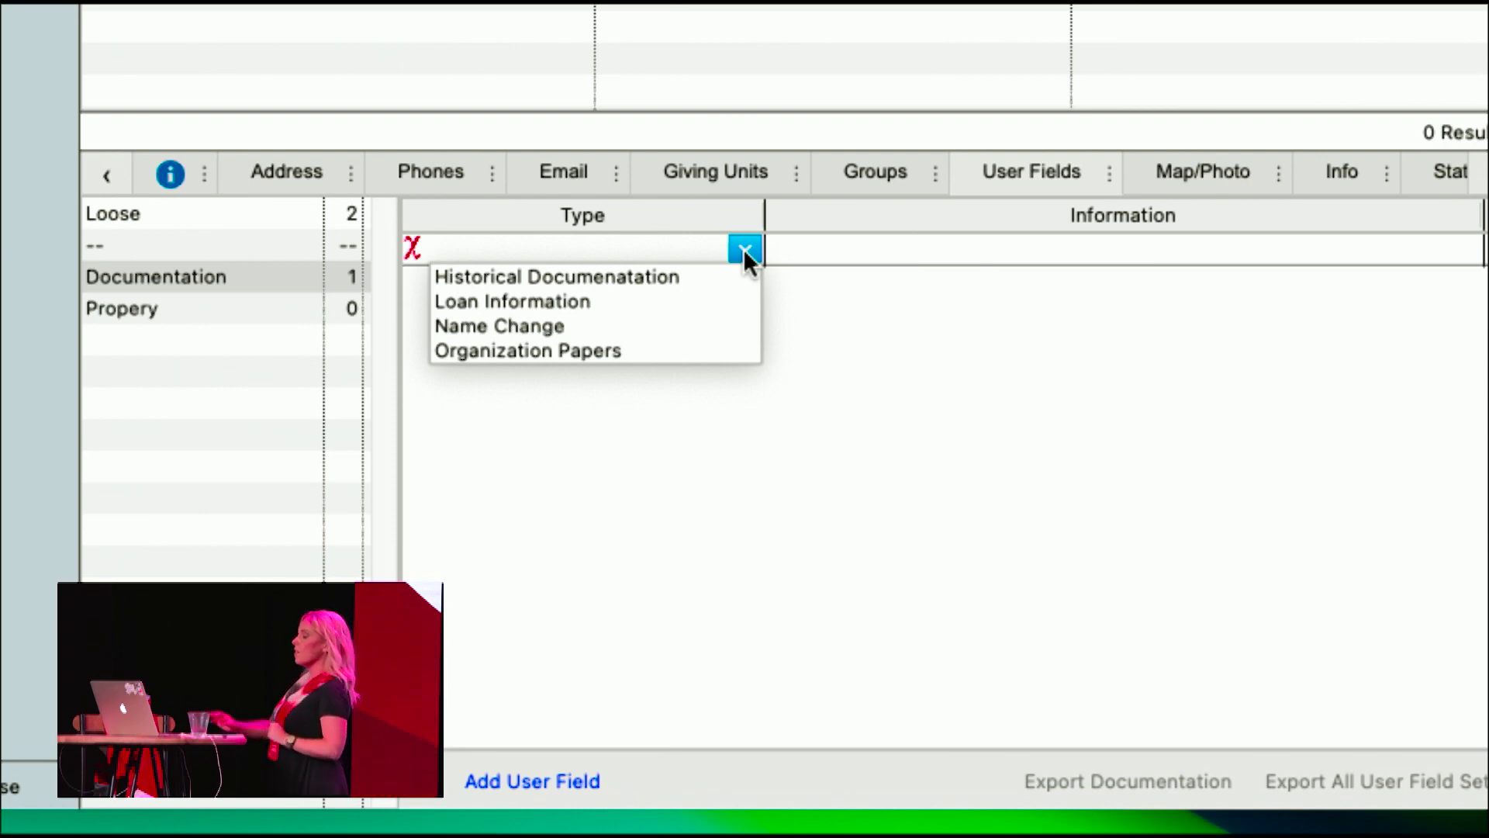
left_click(663, 276)
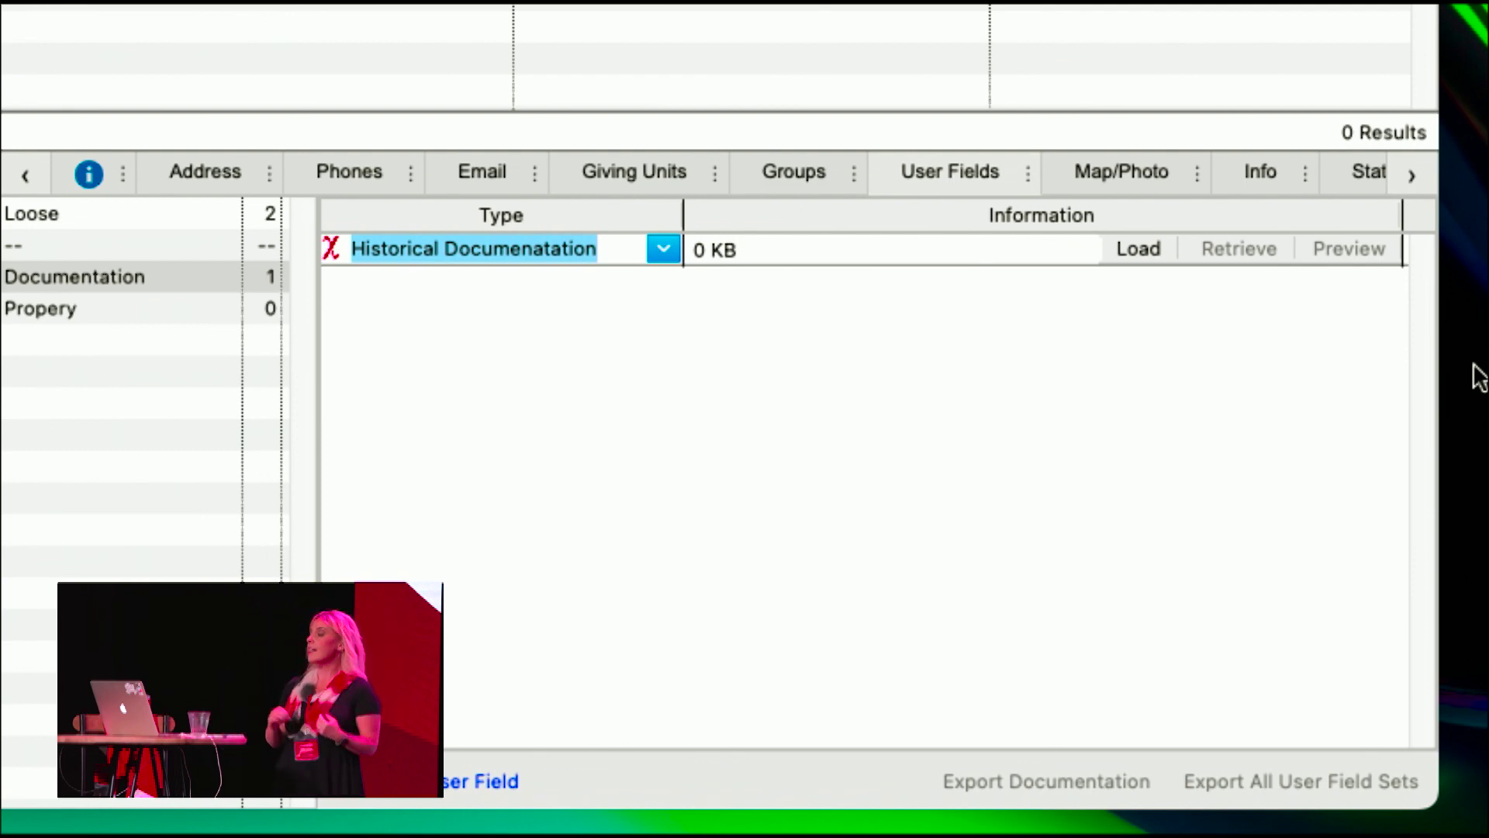
- Load the 107 KB file from Downloads into the Historical Documenatation field
left_click(1139, 248)
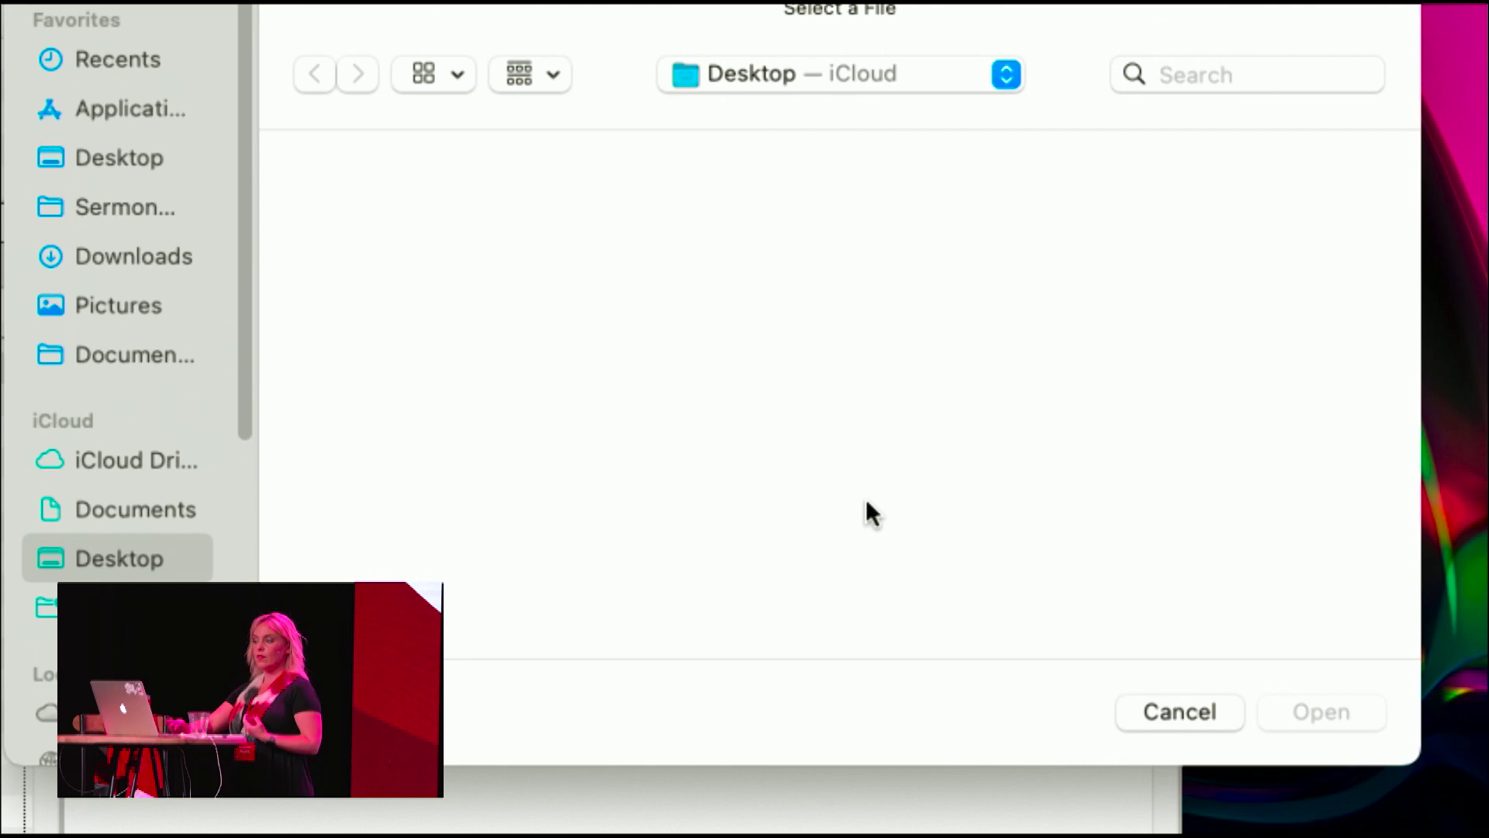
left_click(137, 248)
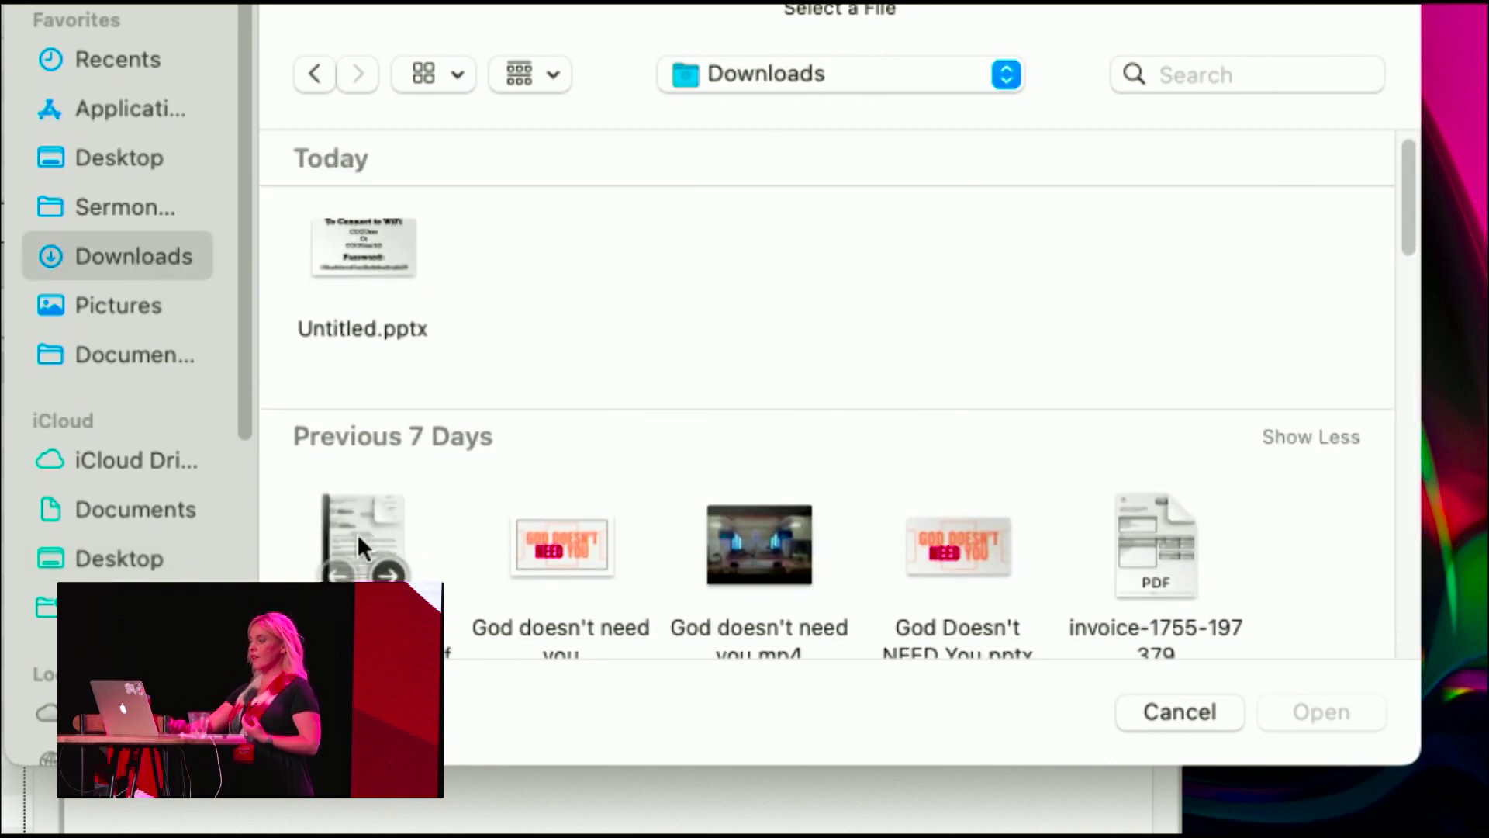
double_click(353, 521)
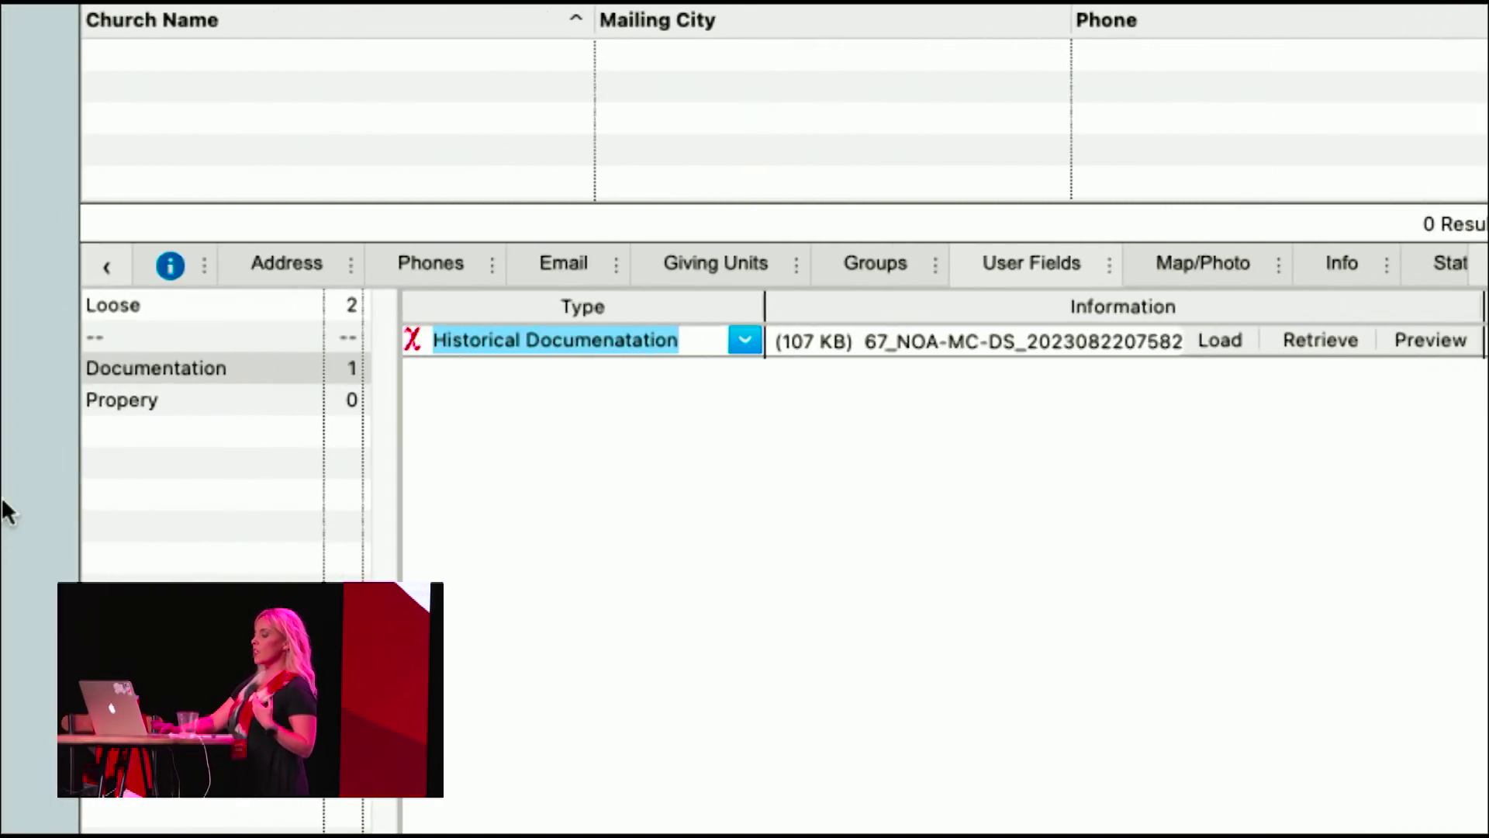
- Add and then delete a trial Deed Papers field under Propery, then view the Map/Photo and Info pages
left_click(174, 394)
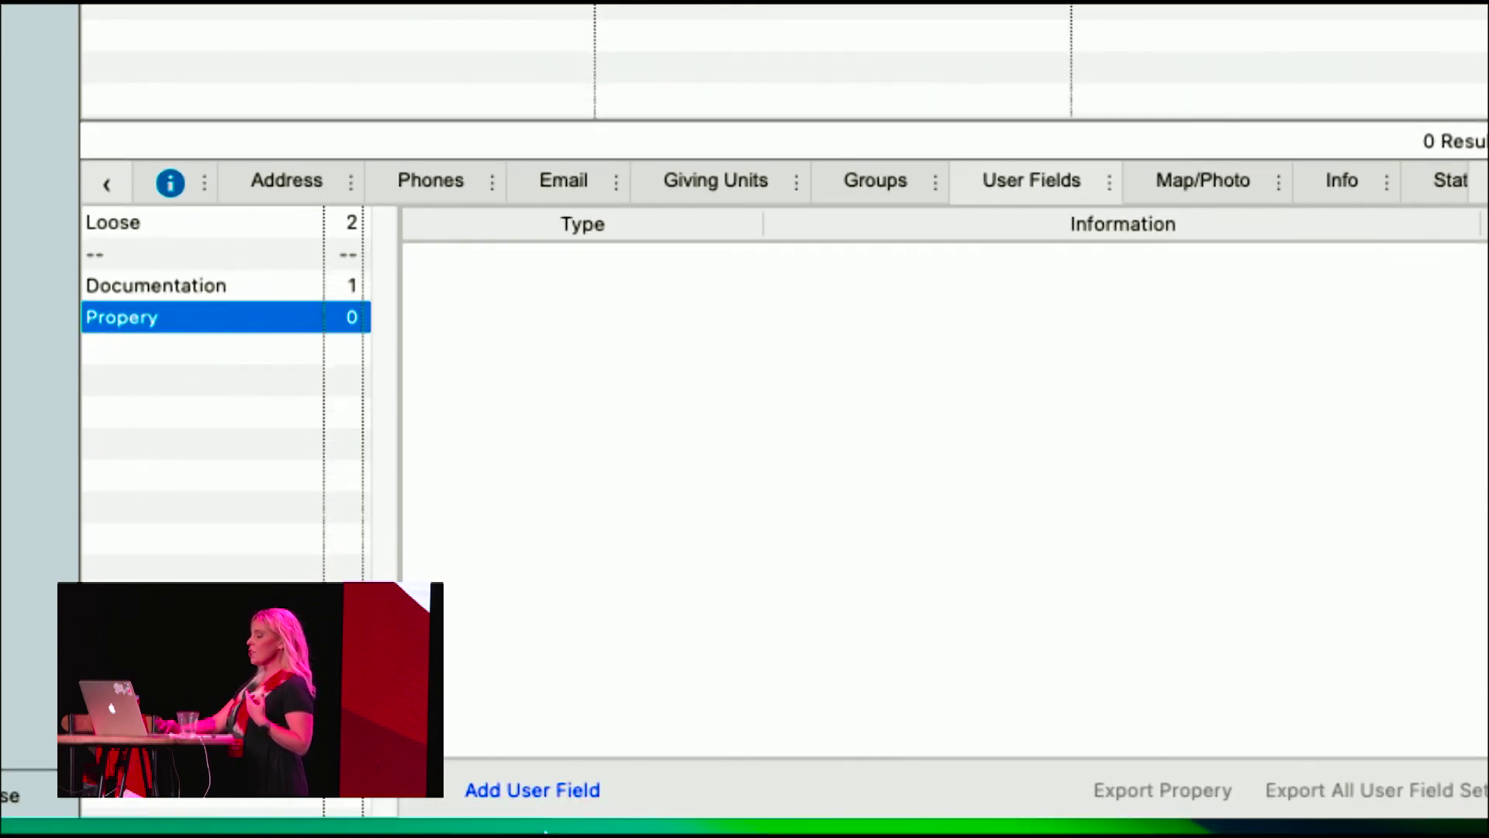
left_click(549, 788)
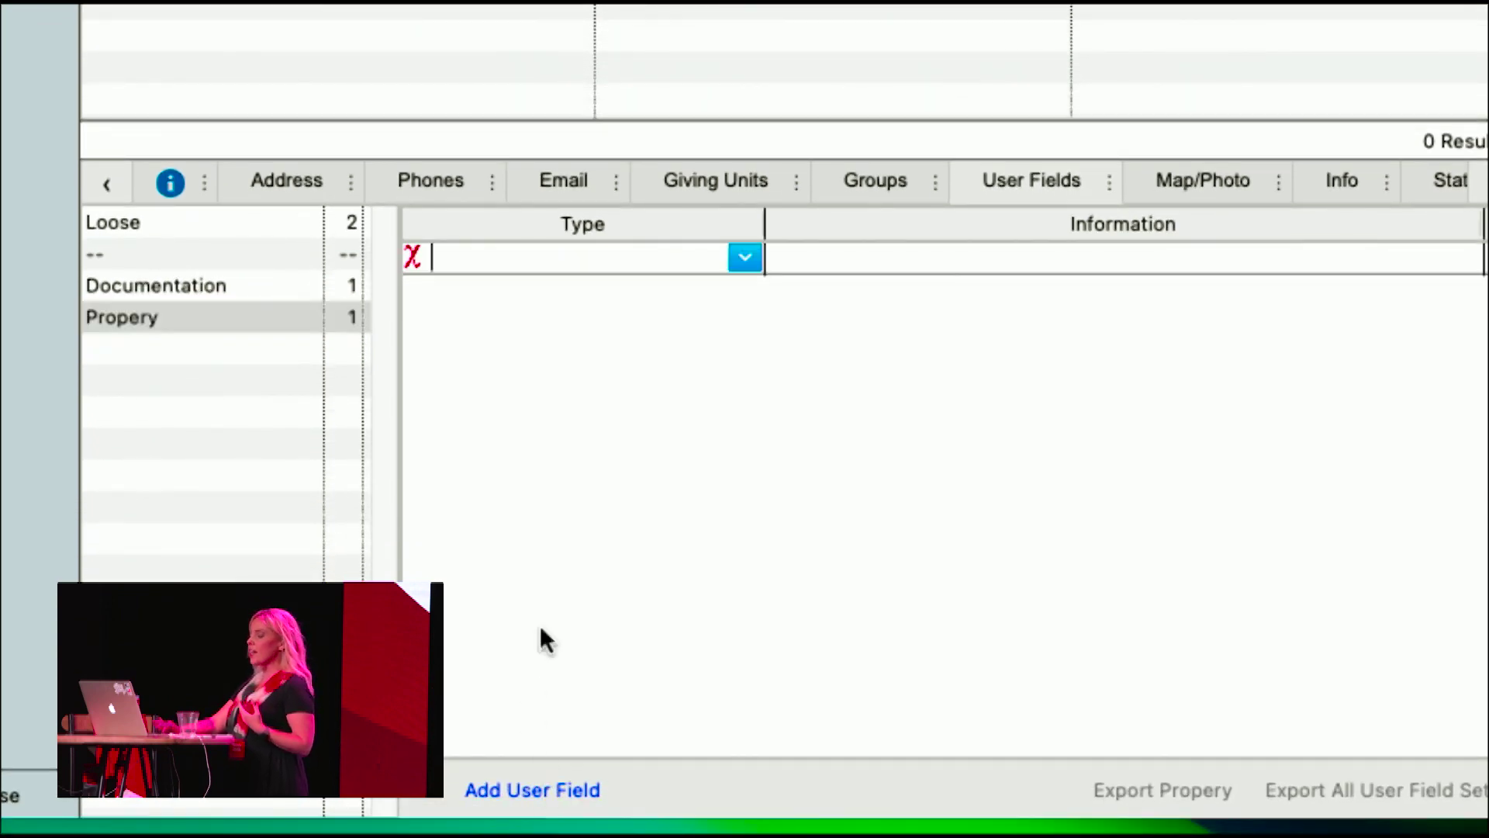
left_click(742, 258)
left_click(600, 285)
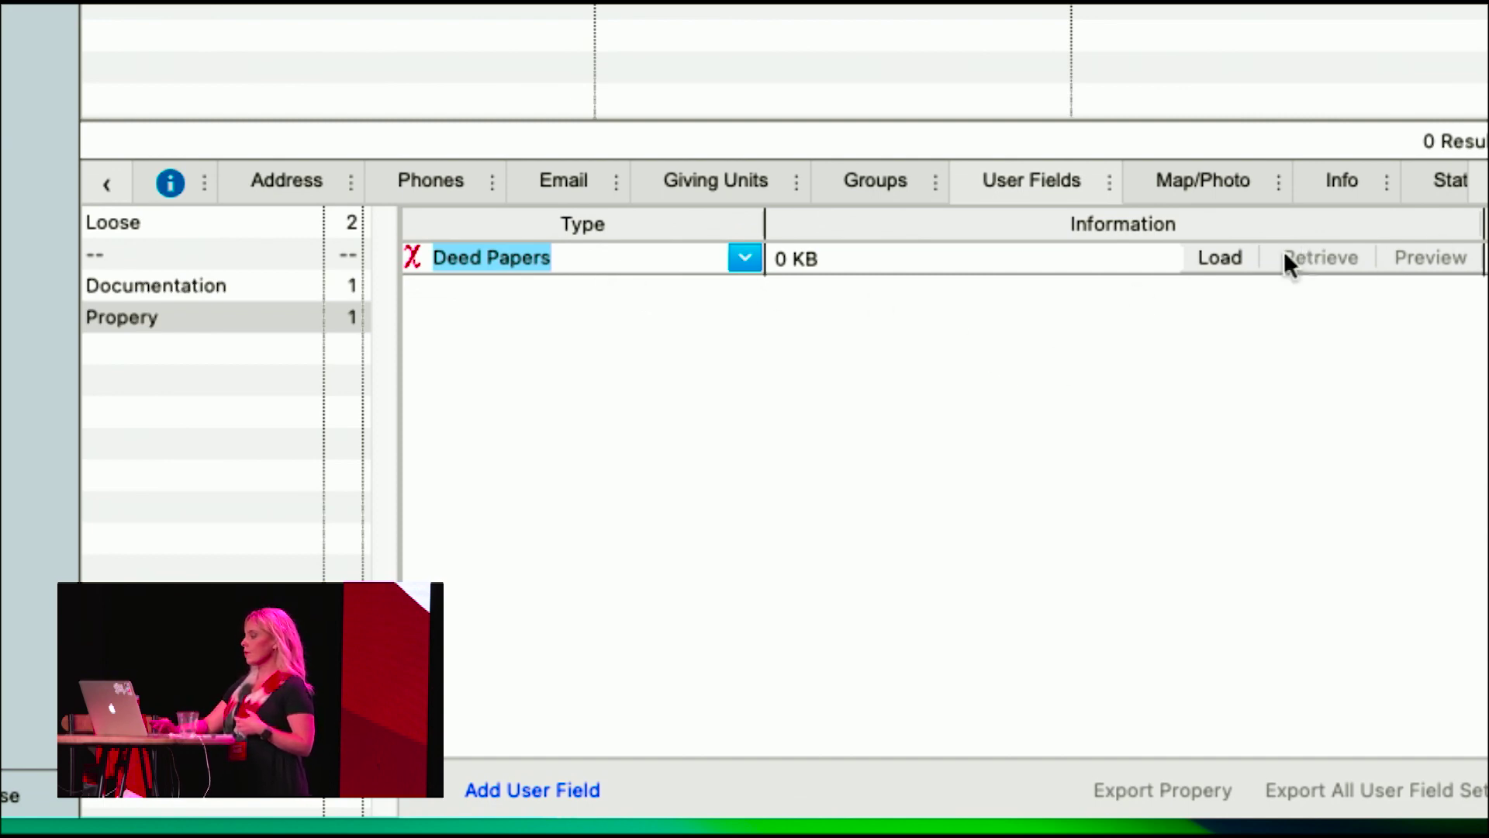
left_click(411, 257)
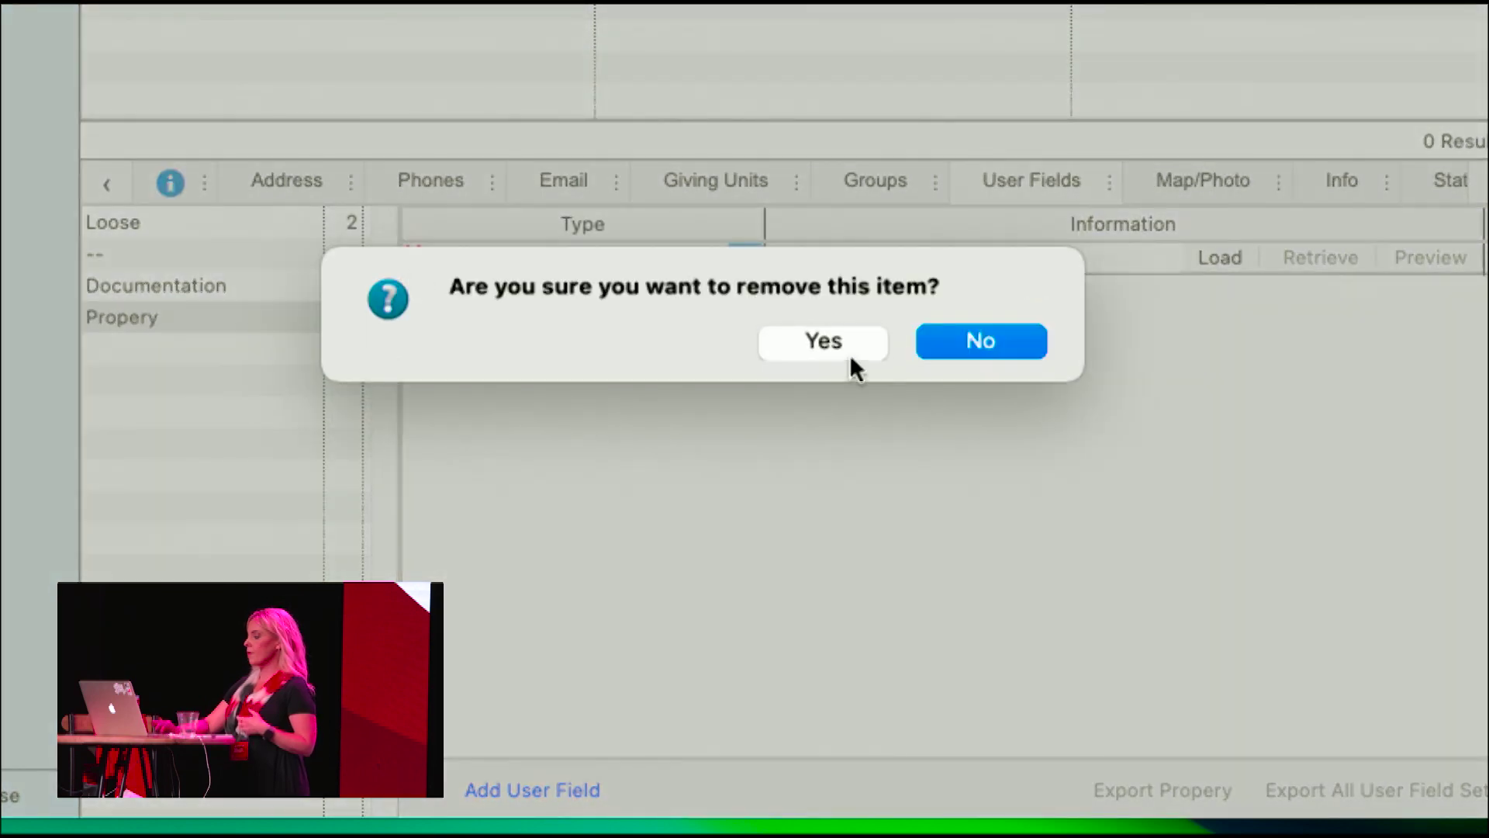
left_click(827, 334)
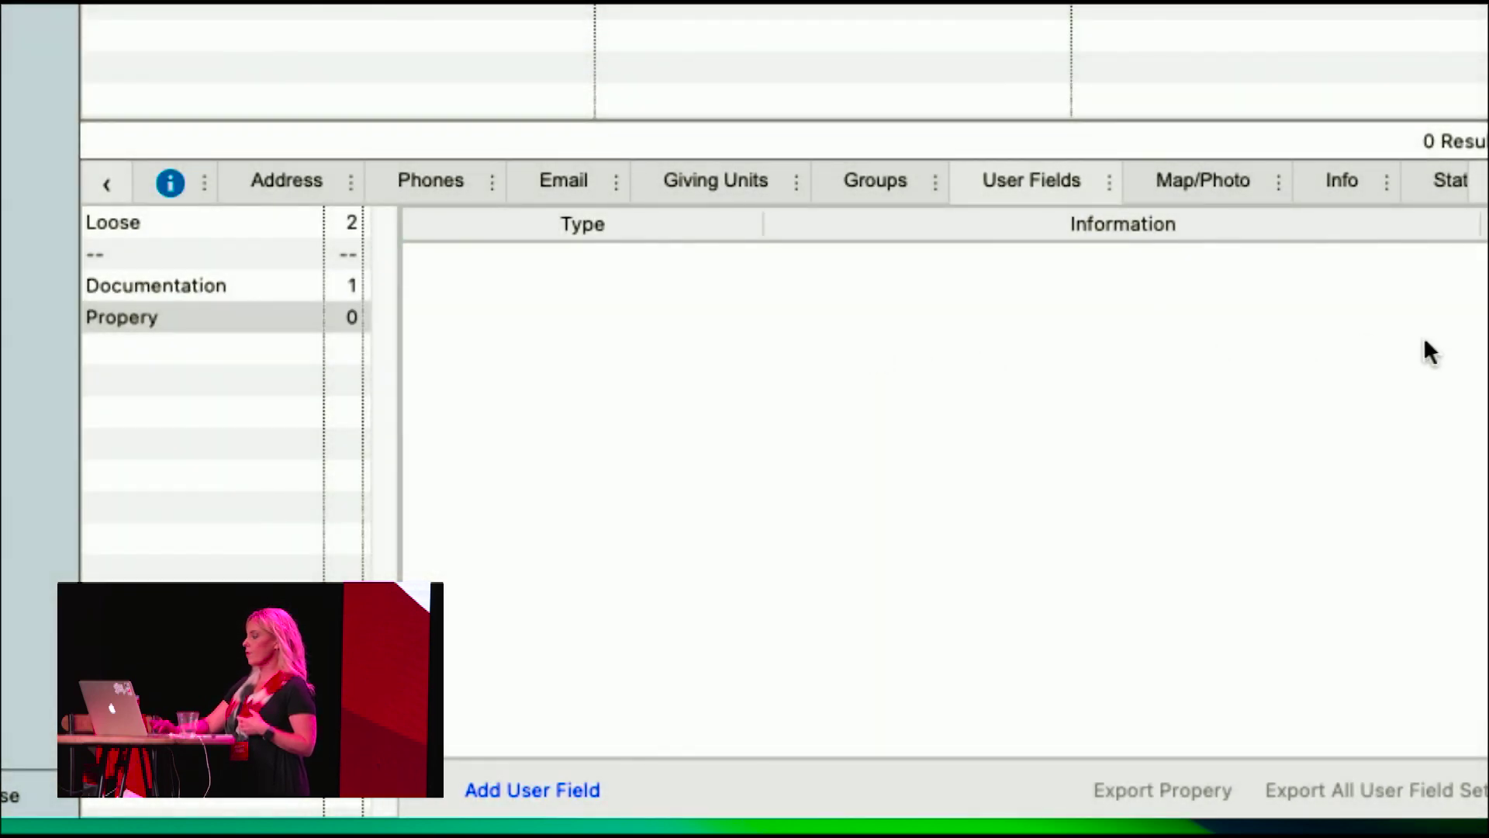
left_click(1117, 174)
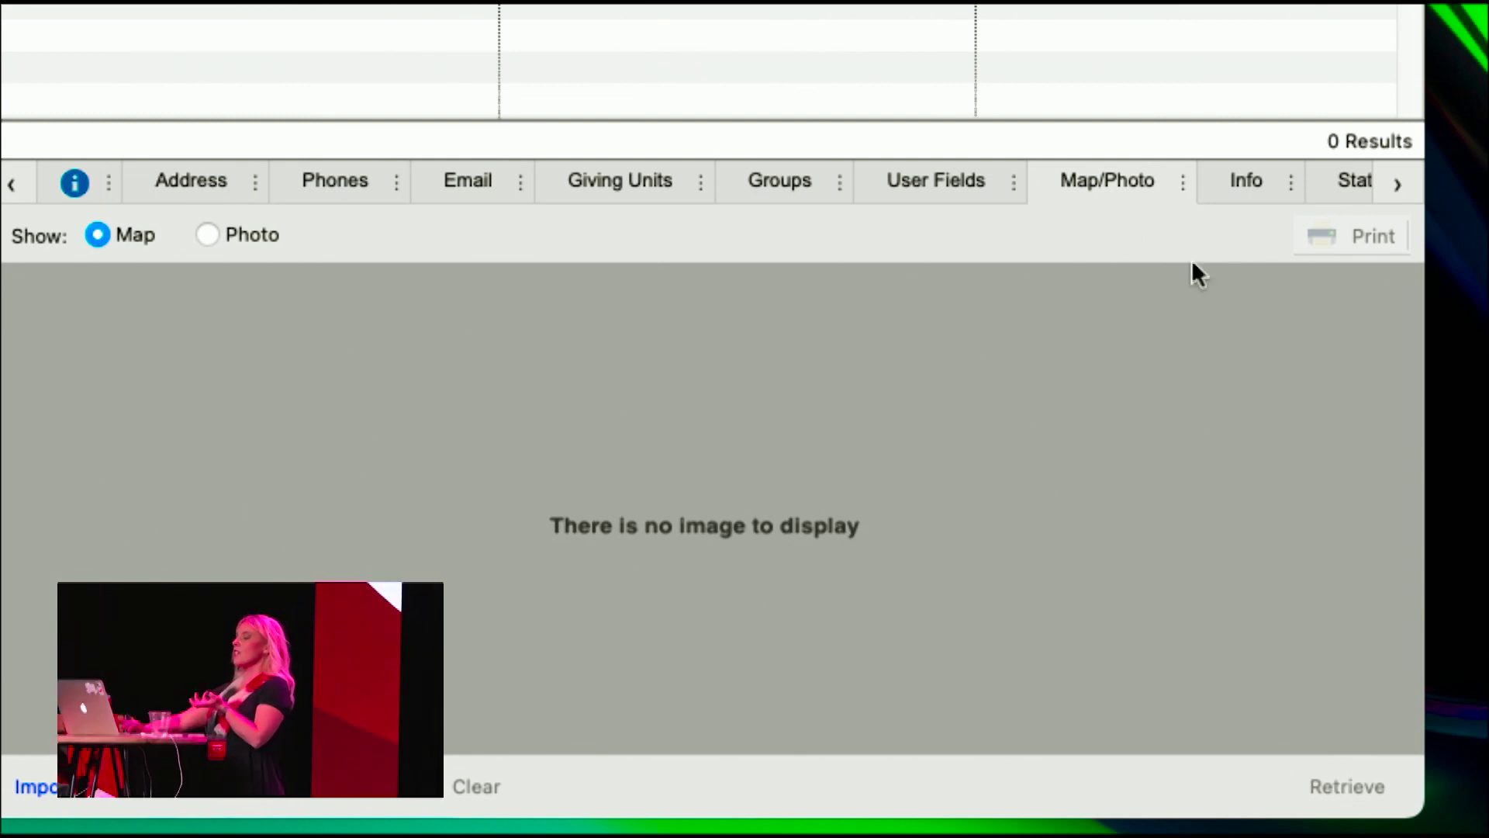
left_click(1248, 184)
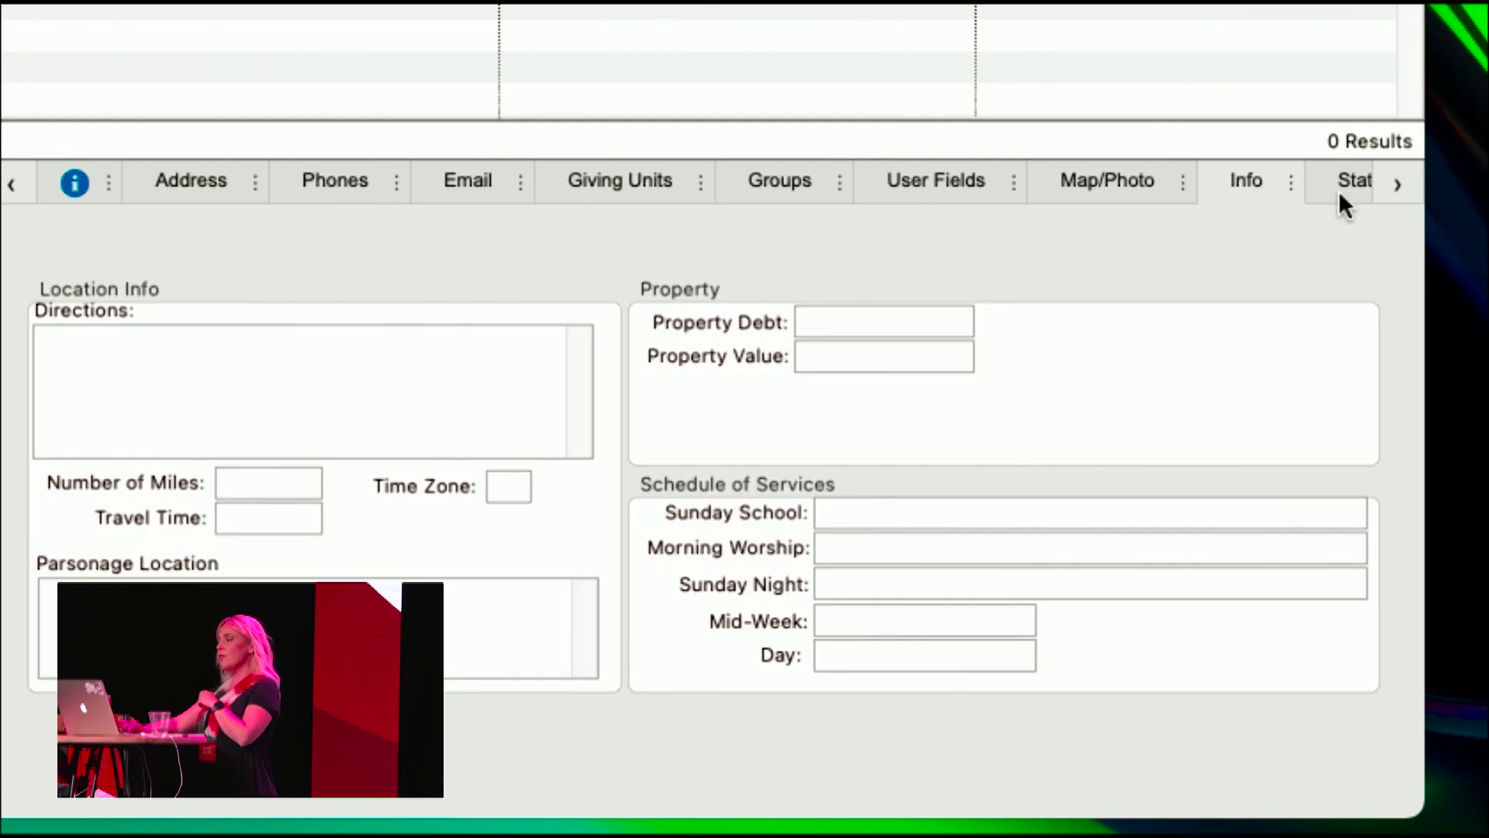
- Scroll the record's tab strip right to show the Stats, Awards, ACH and Members tabs
left_click(1398, 185)
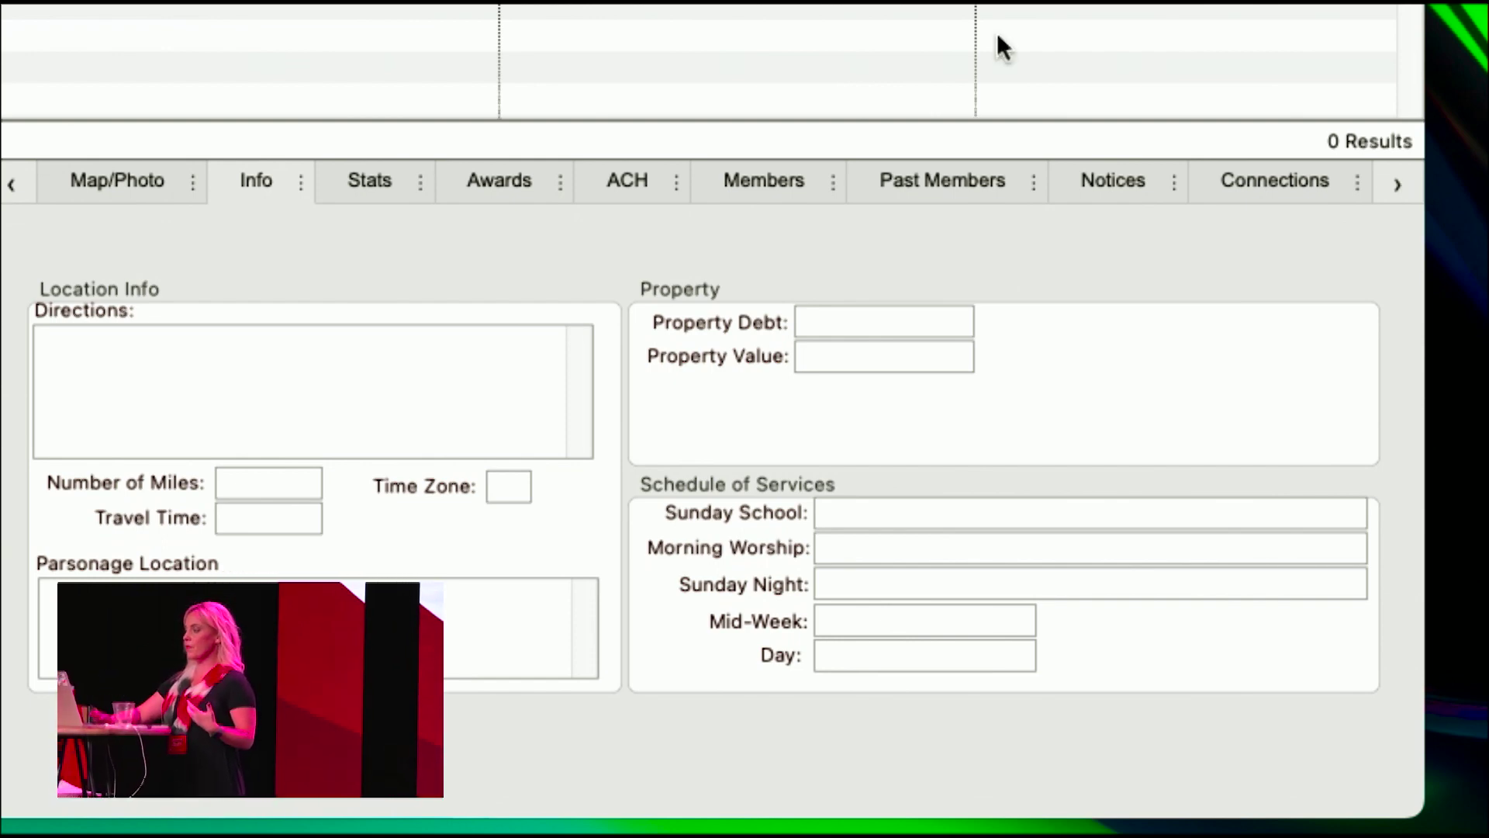
- Show the church's Stats page with its membership, worship and Girls Club fields
left_click(371, 175)
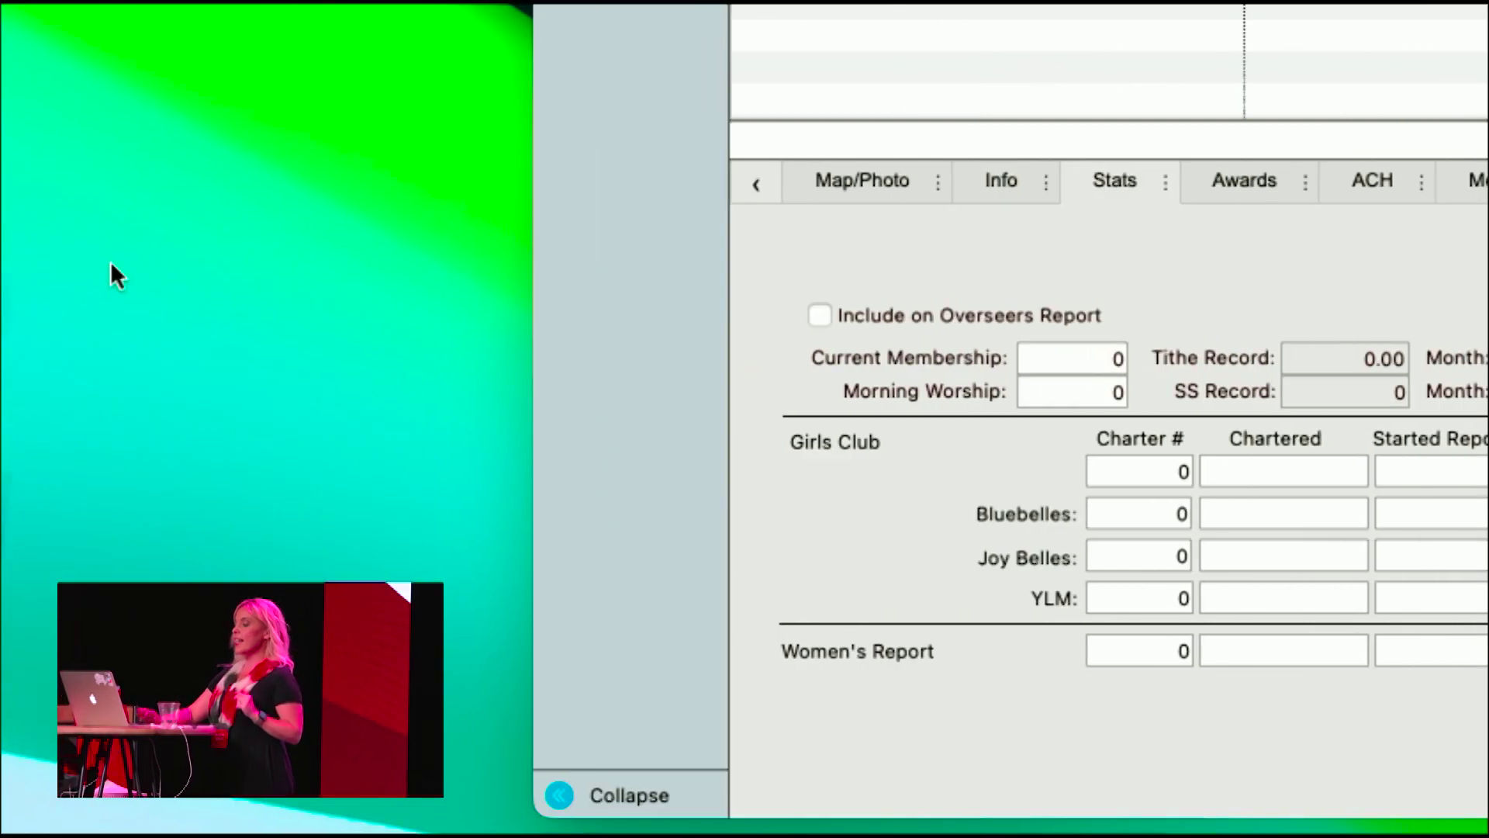
- Include the church on the Overseers Report with Current Membership 200 and Morning Worship 150, then view Awards
left_click(821, 316)
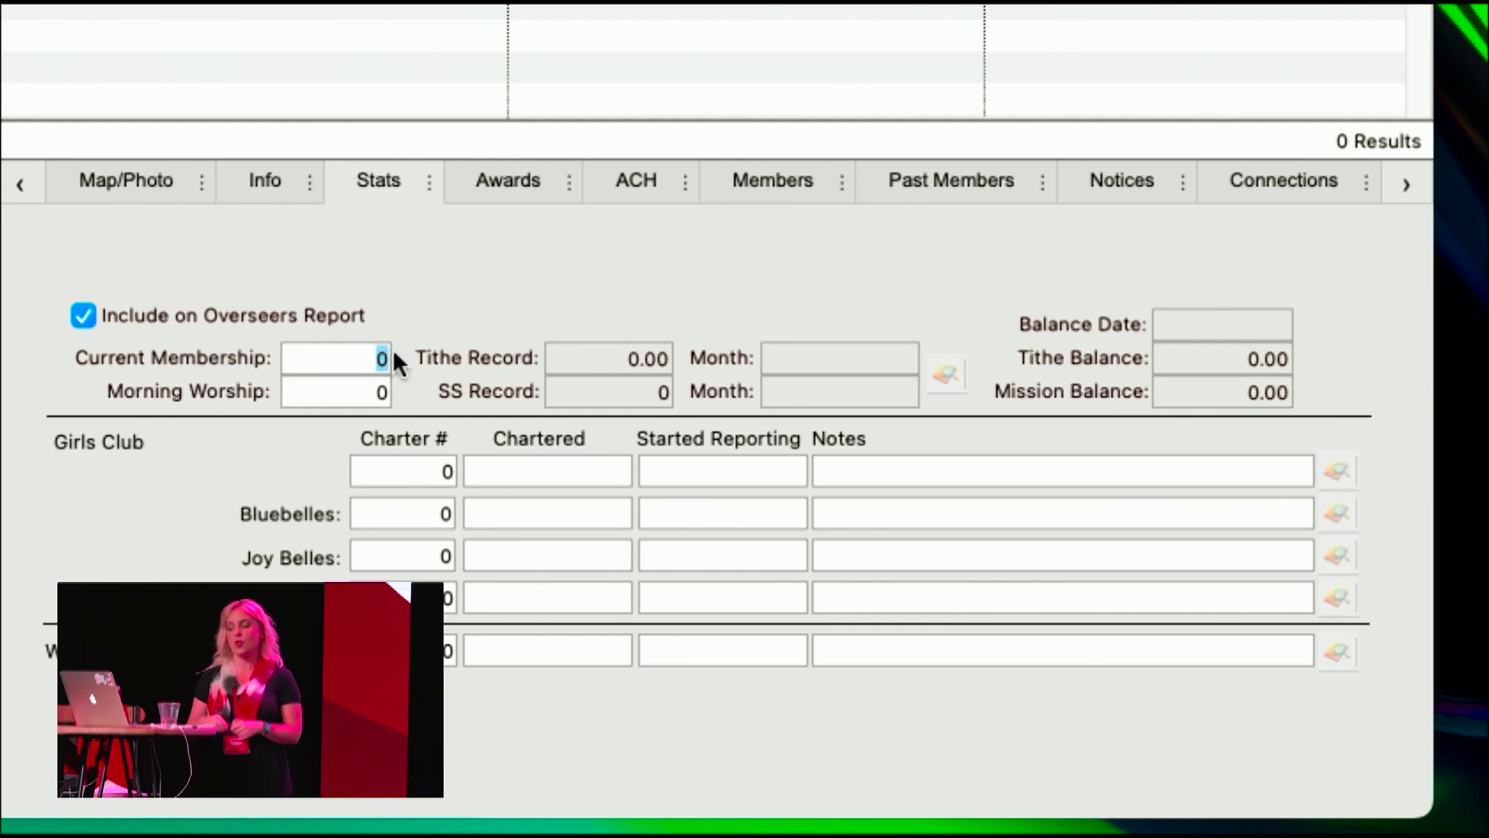
type("200")
key("Tab")
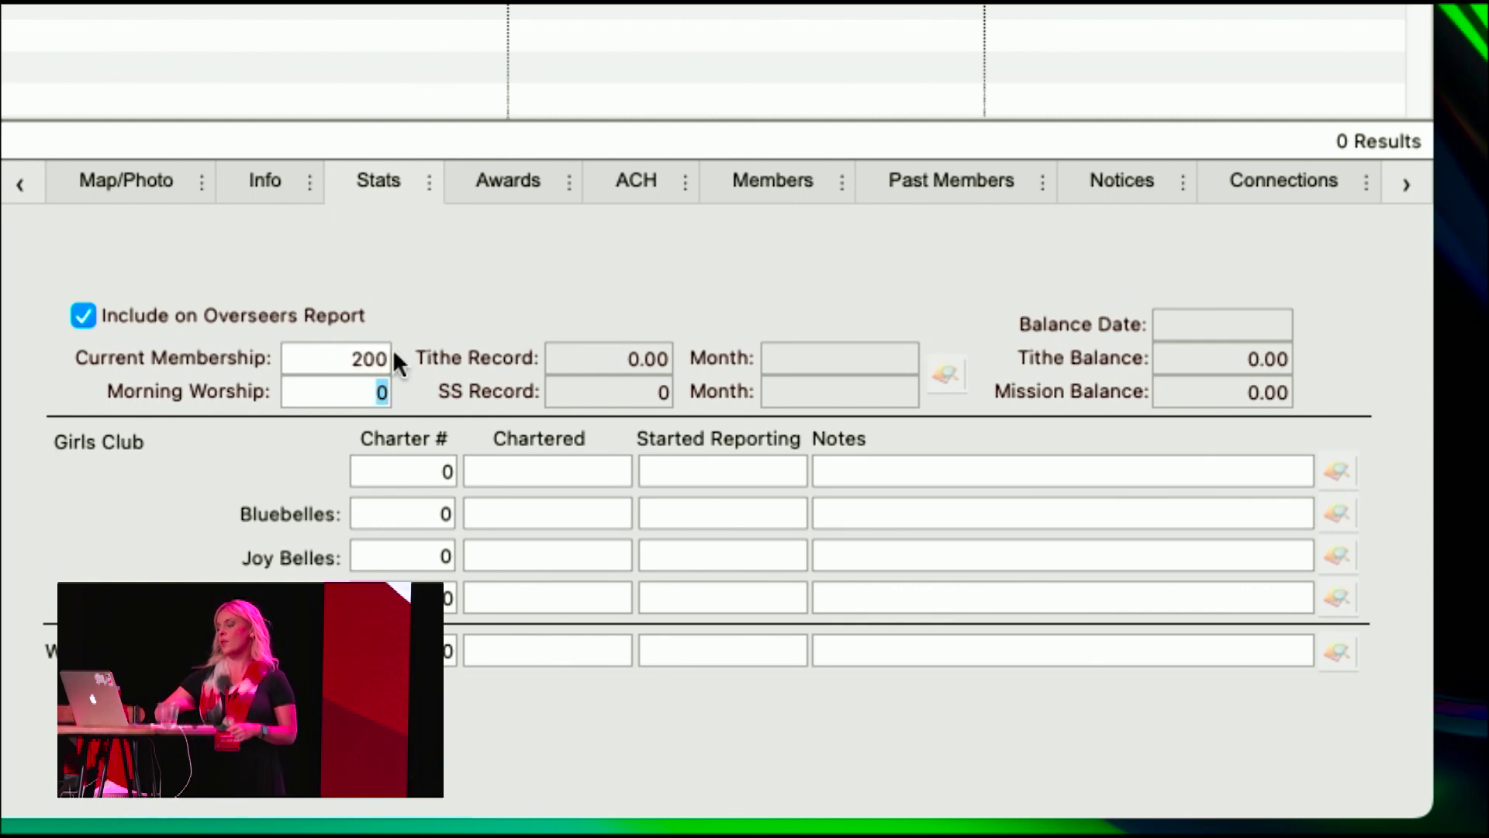
type("150")
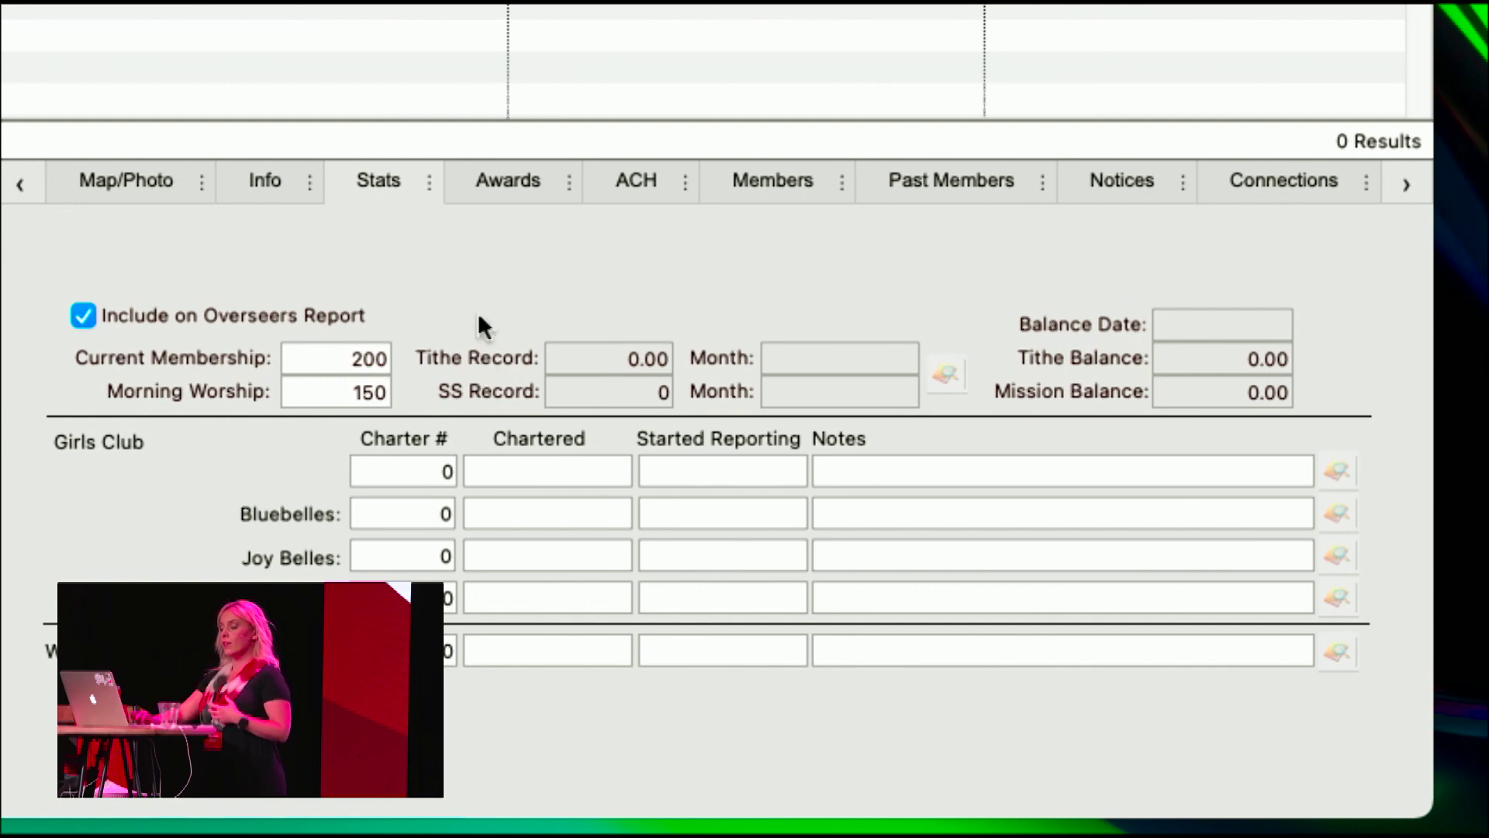
left_click(490, 179)
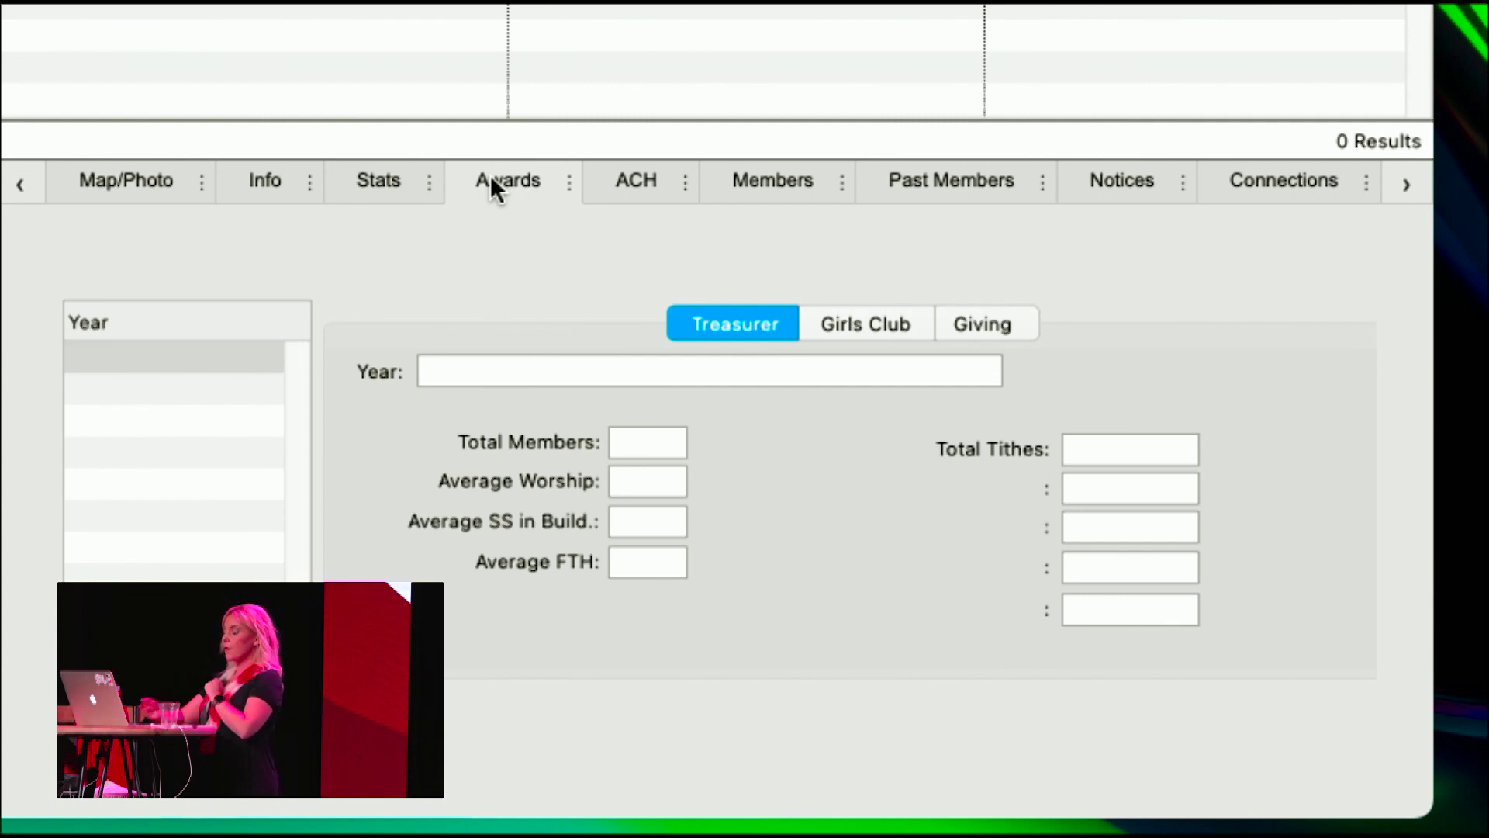
- Look over the Girls Club and giving-account awards, then view the ACH panel with ACH off
left_click(859, 327)
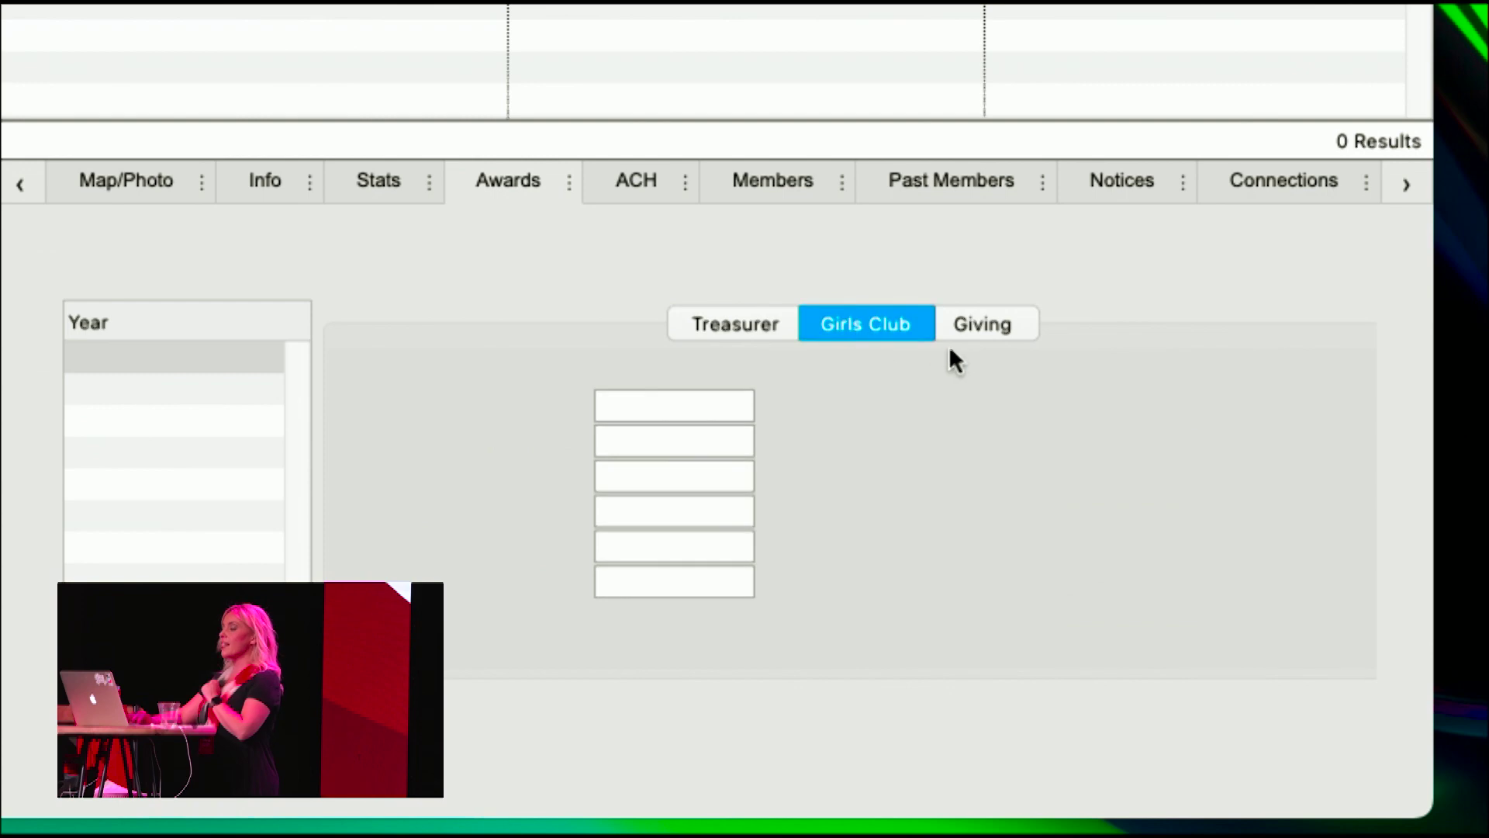
left_click(960, 332)
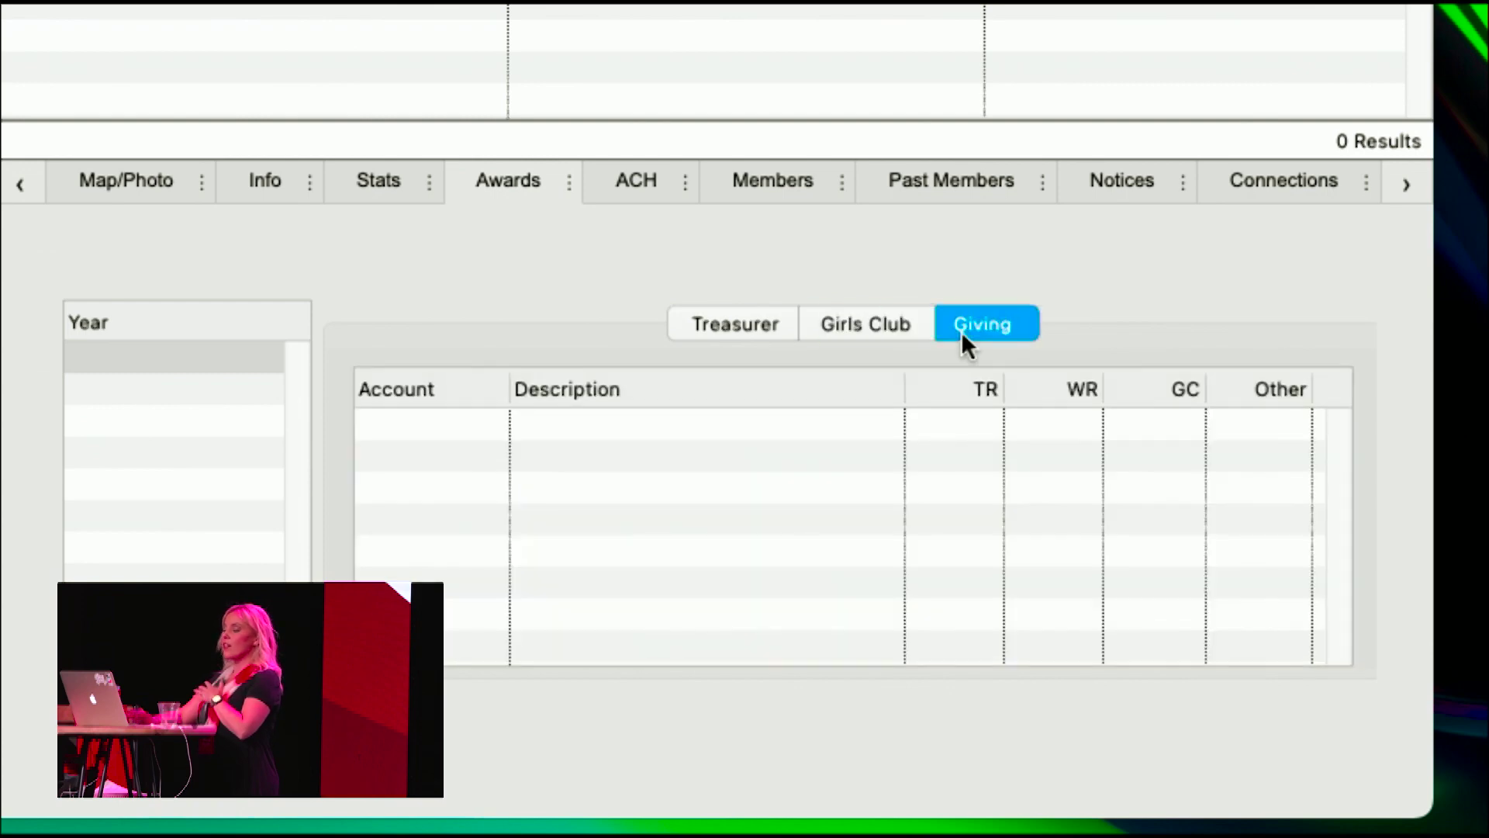
left_click(618, 186)
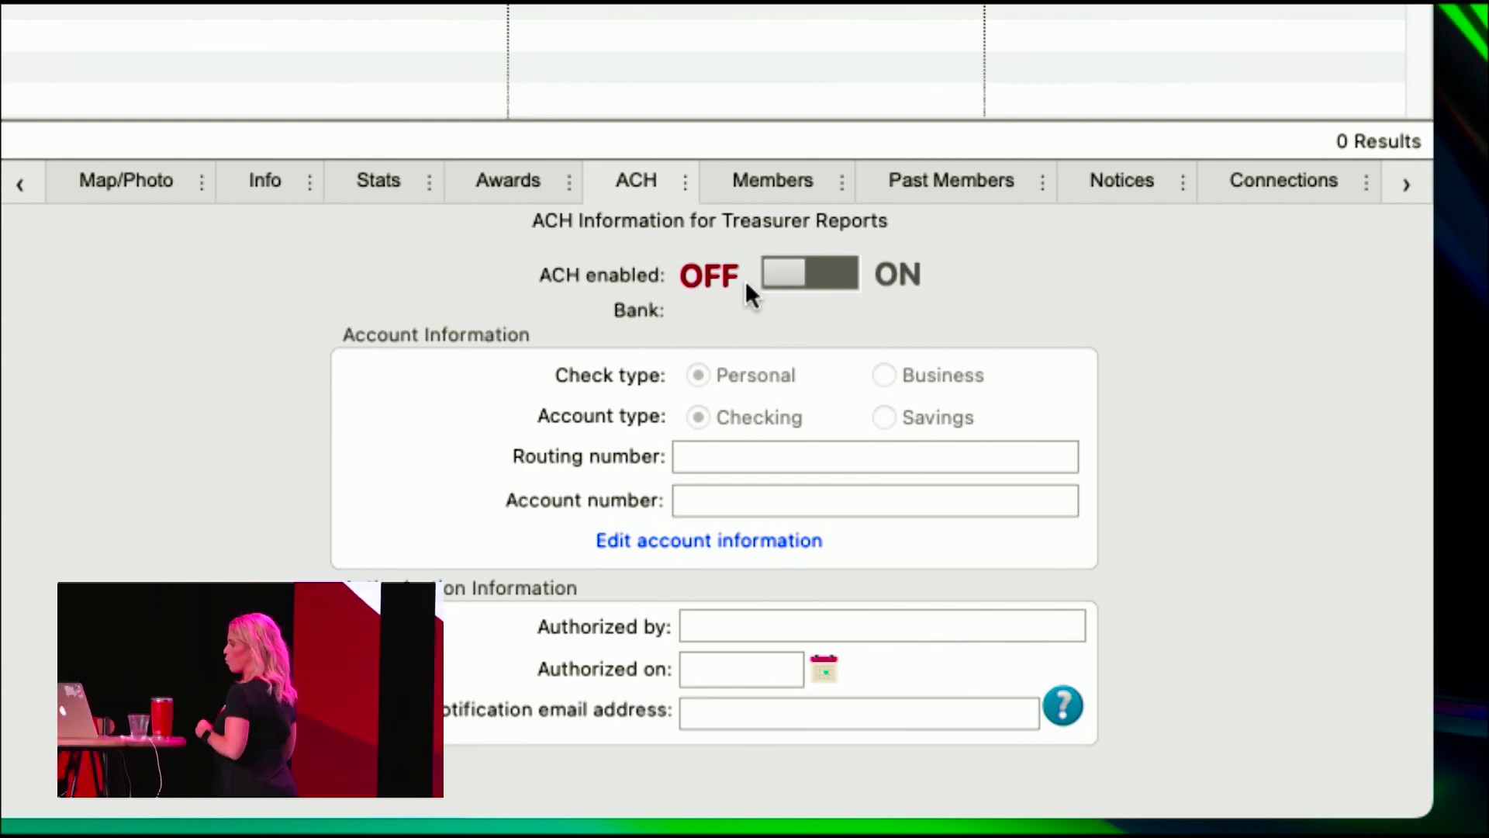
- Check the church's empty Members list, then view its empty Notices table
left_click(772, 173)
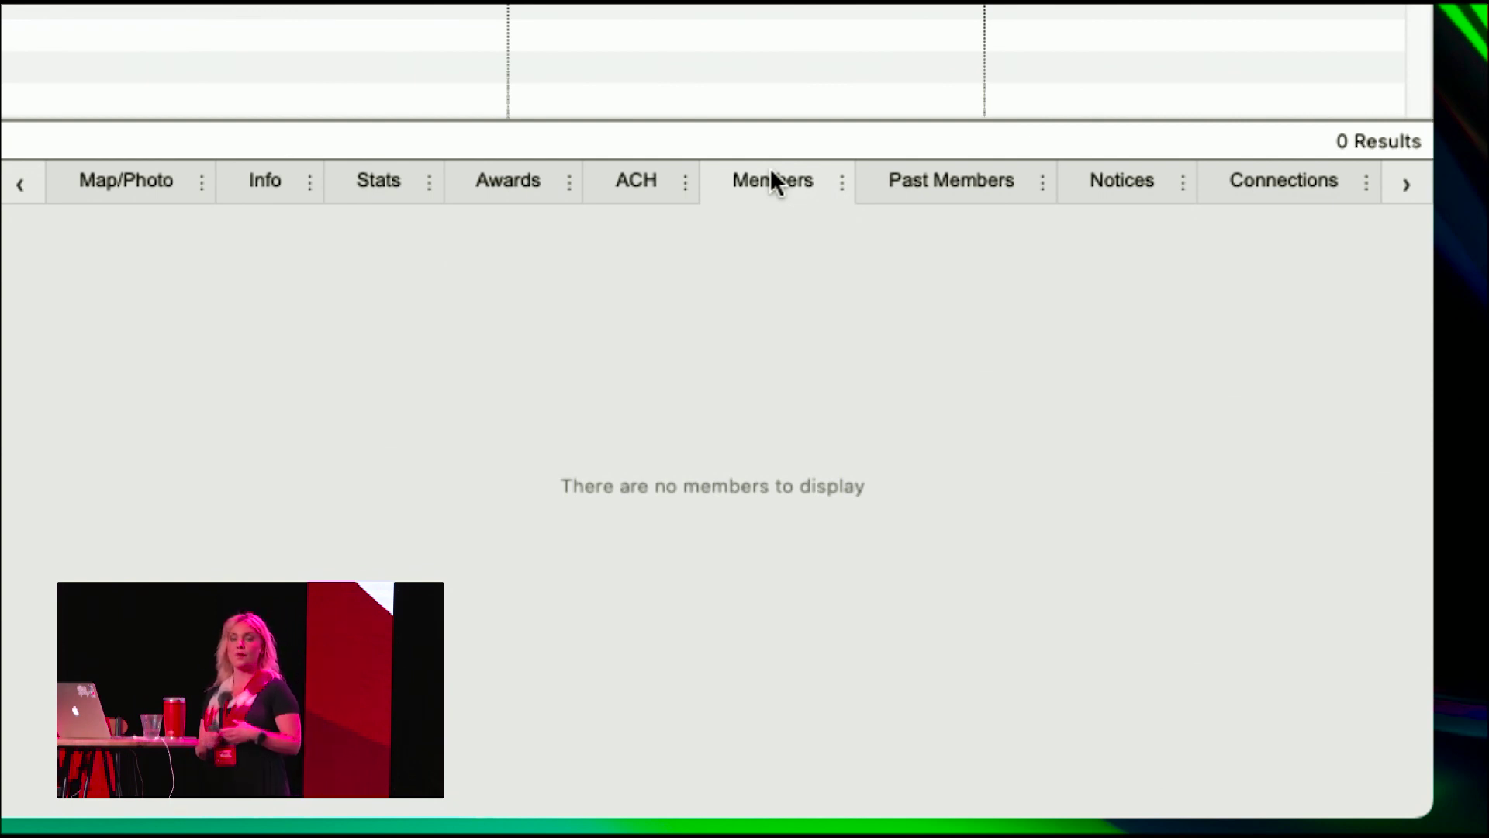
left_click(1105, 185)
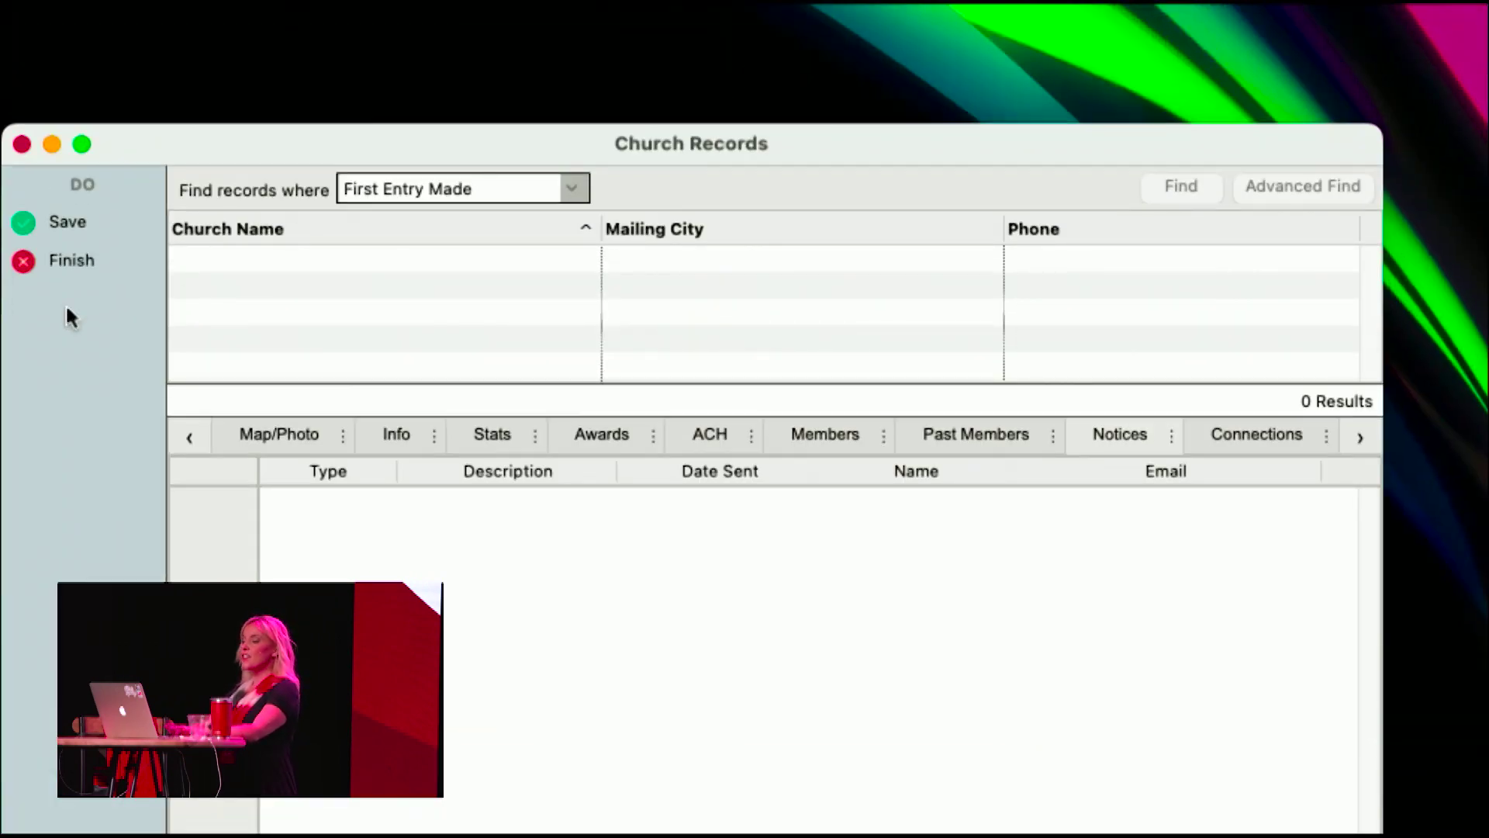
- Review the Address details, then save and finish the Akron, East Market St Church record
left_click(278, 439)
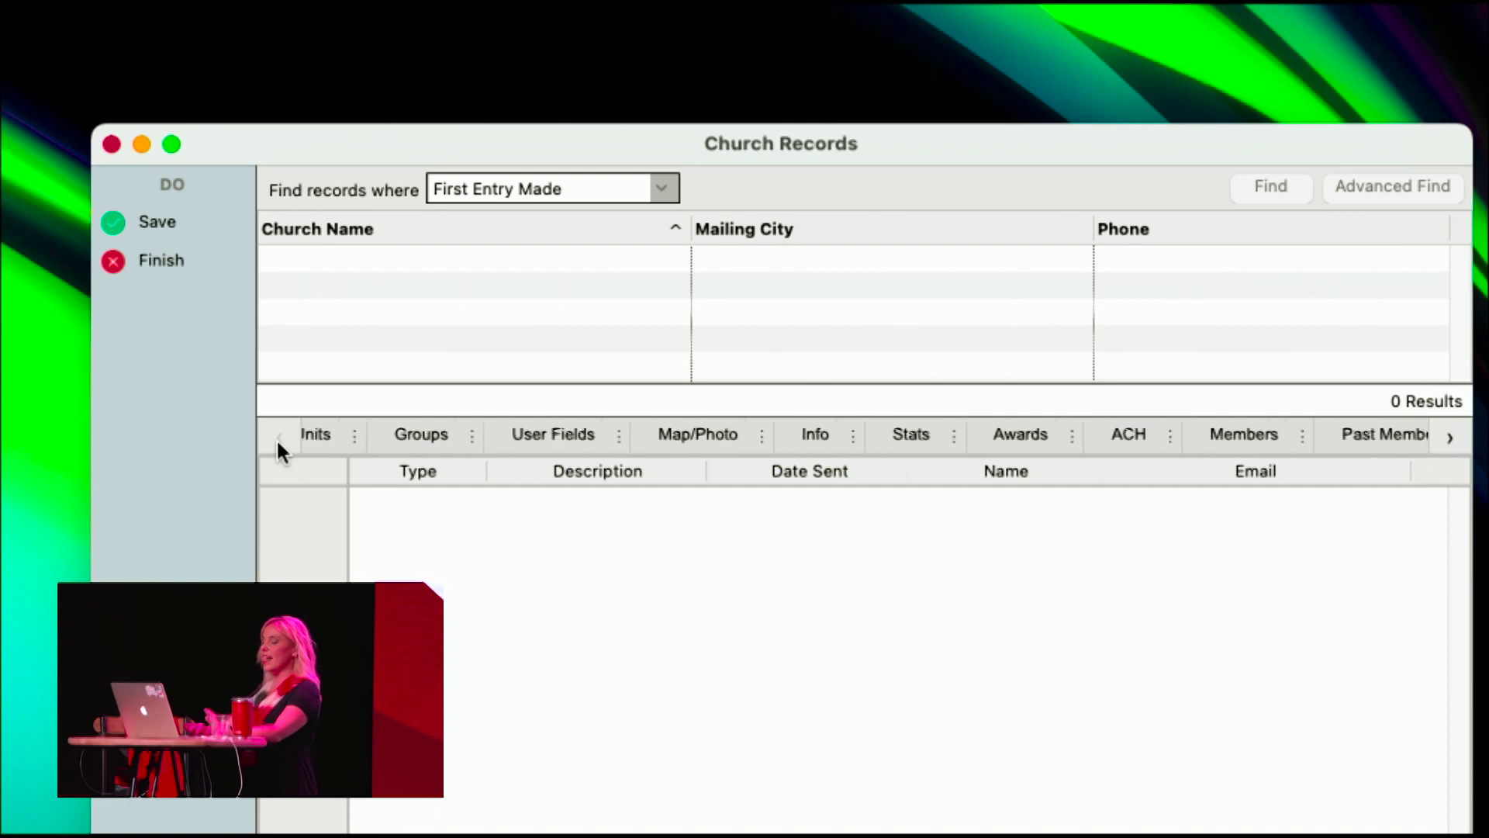
left_click(419, 435)
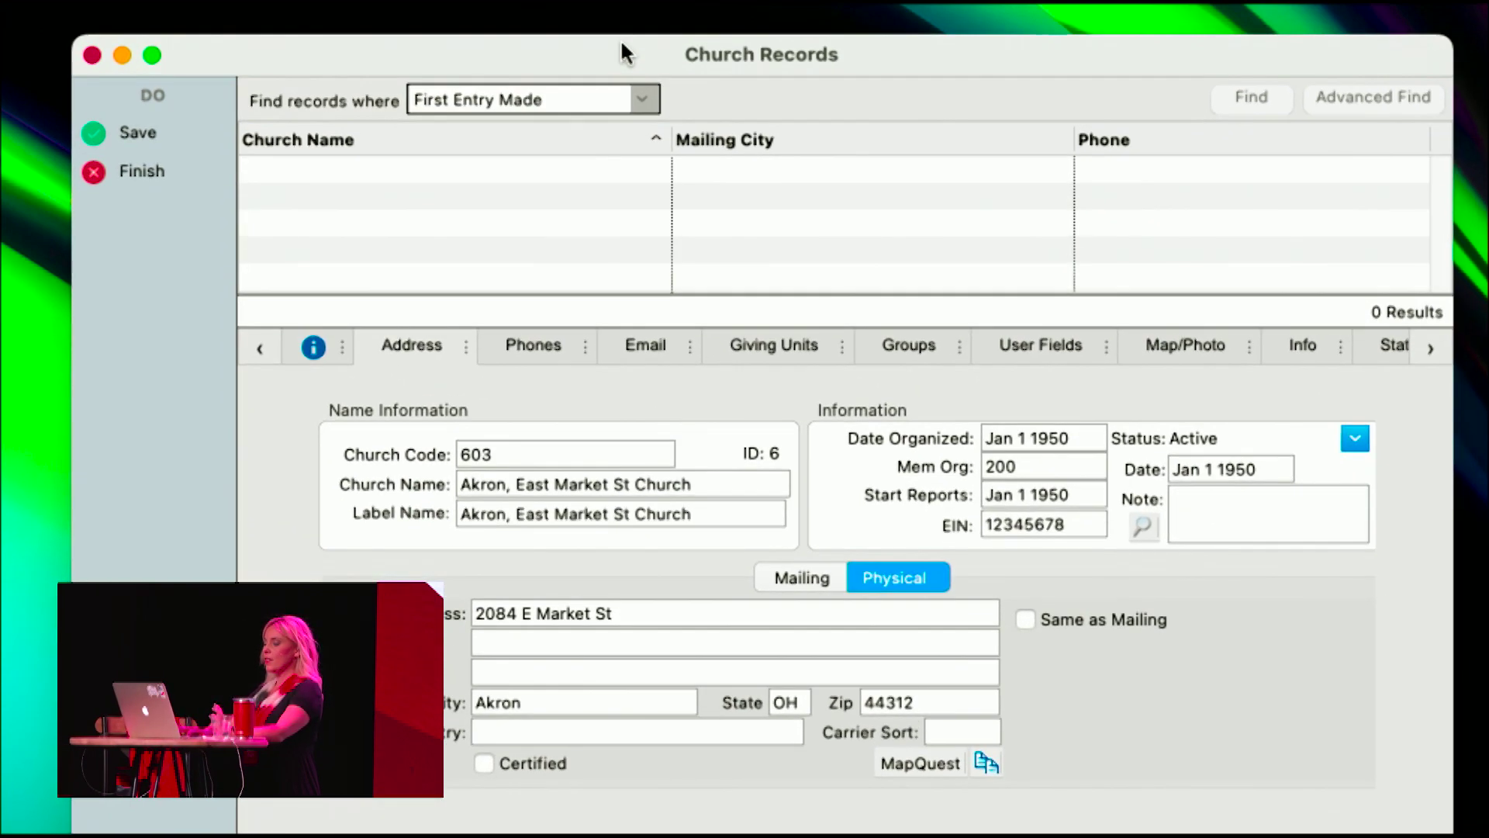
left_click(138, 130)
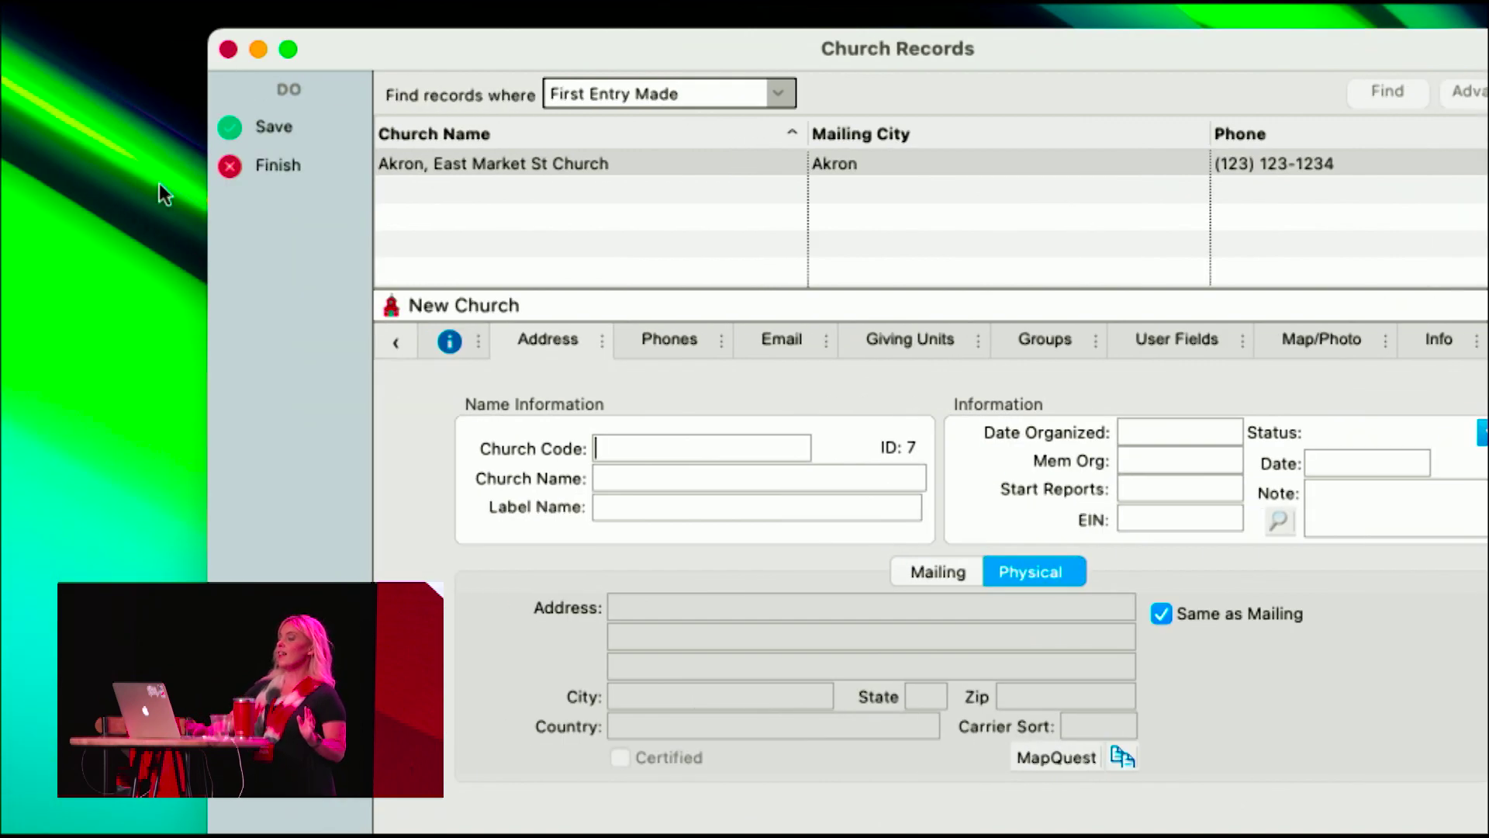
left_click(271, 167)
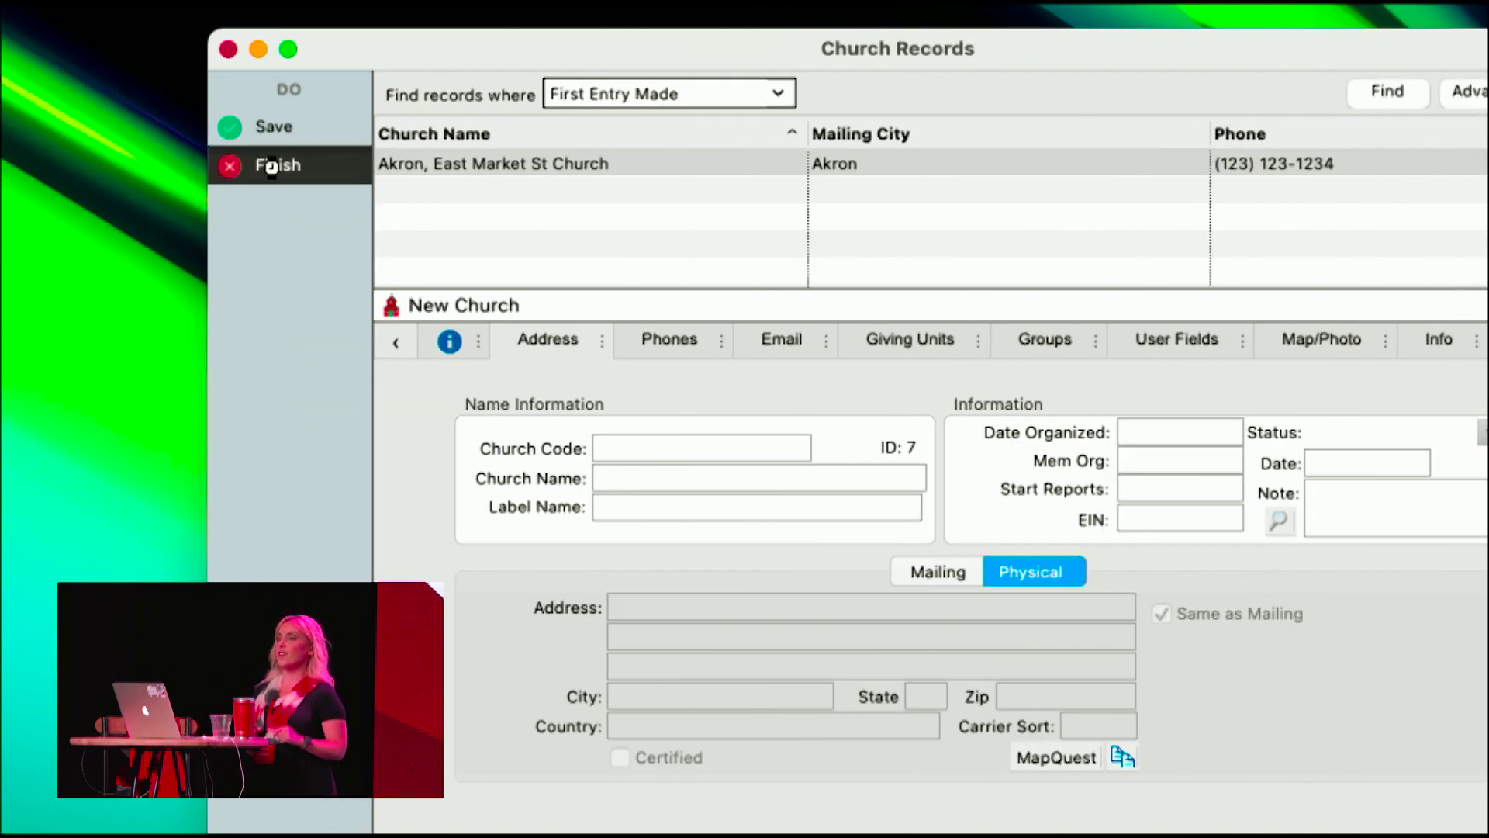